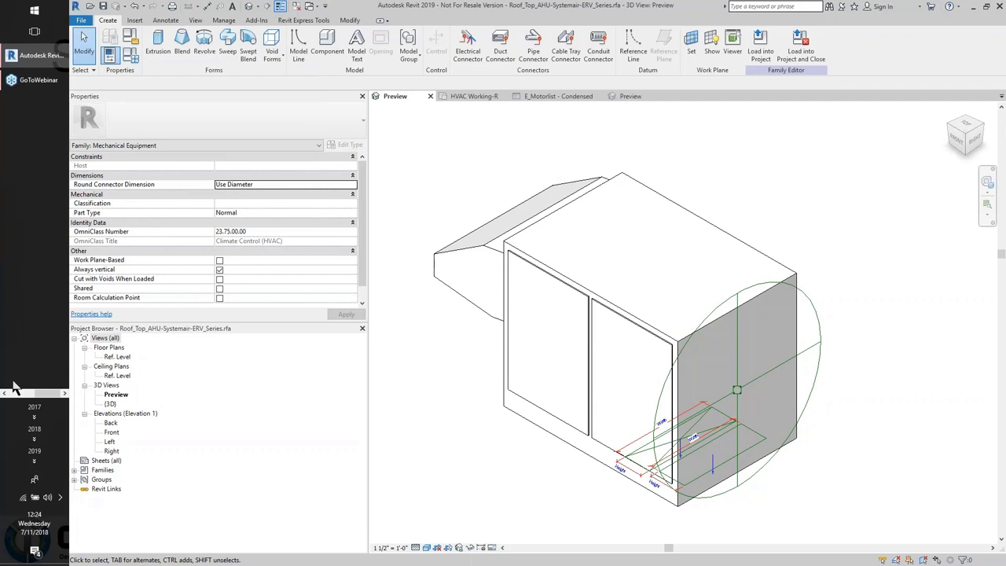
Step: Switch to the other Revit session and examine the rooftop AHU family's electrical, dimension, flow and identity parameters in Family Types
left_click(5, 392)
left_click(22, 377)
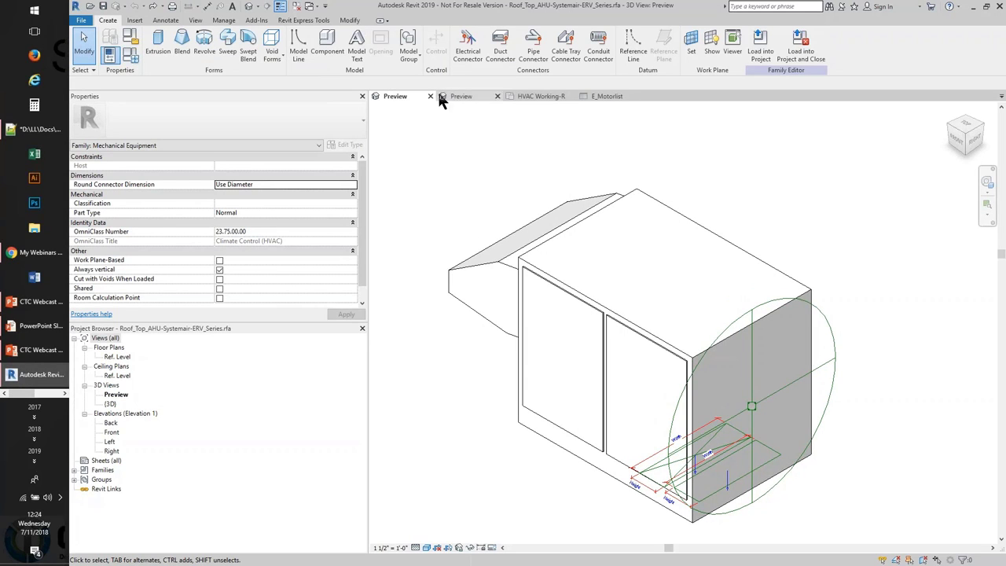
left_click(133, 60)
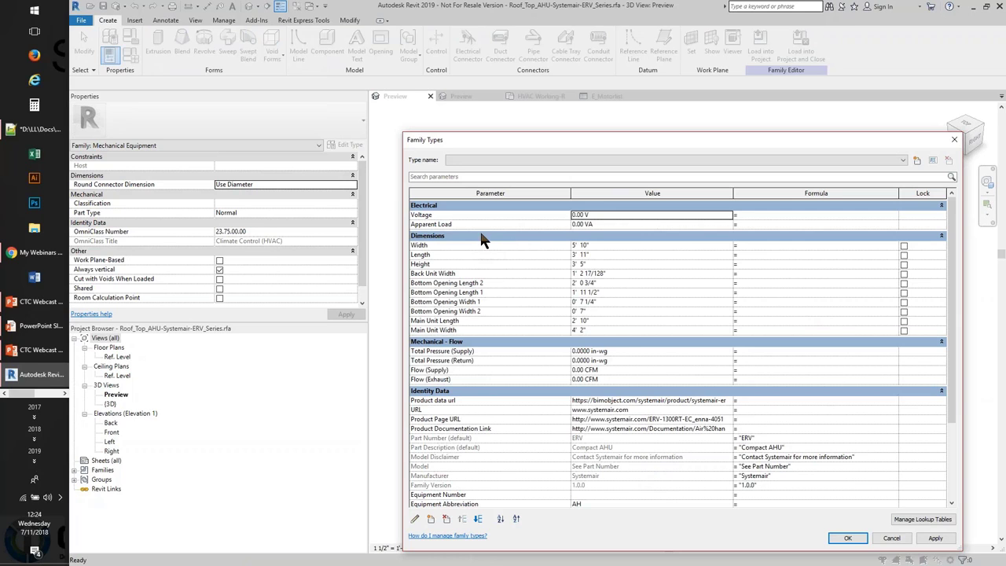
scroll(480, 231, "down", 2)
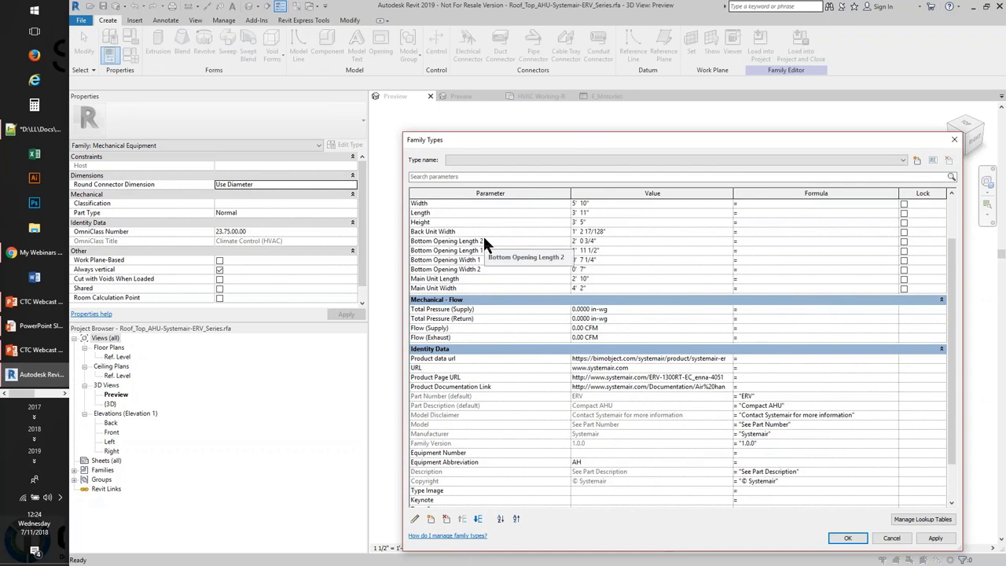
scroll(483, 236, "down", 2)
scroll(486, 235, "up", 3)
scroll(506, 271, "up", 1)
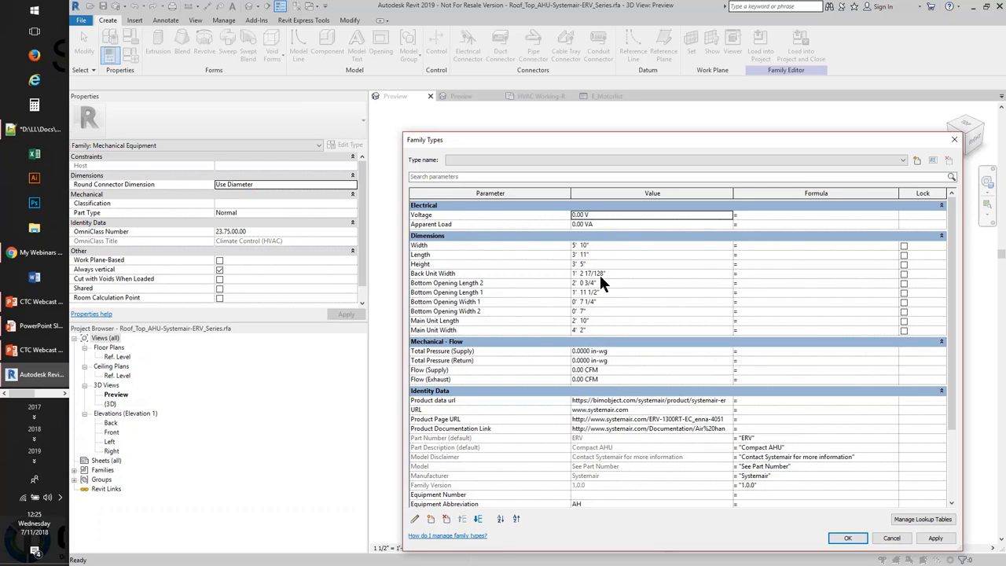
left_click(847, 537)
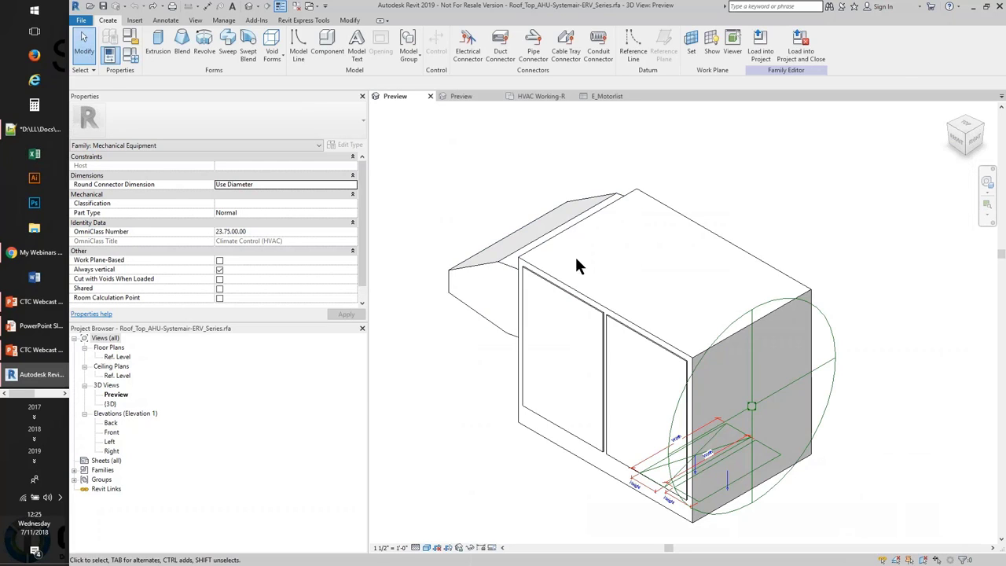
Step: Load the AHU family into the dataset project and place one ERV 1300RT-EC unit on the roof, between the large existing unit and the wall
left_click(758, 52)
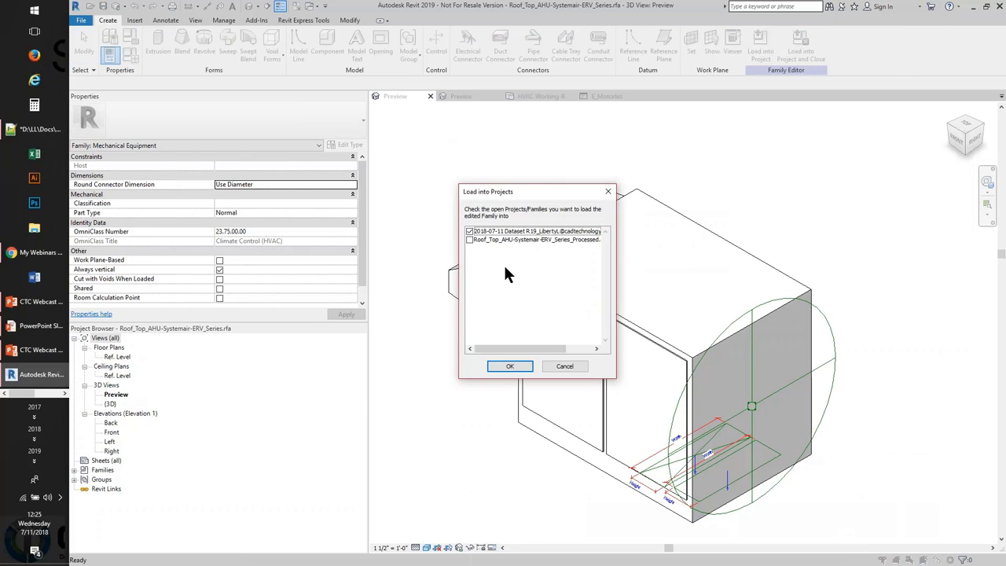
left_click(512, 367)
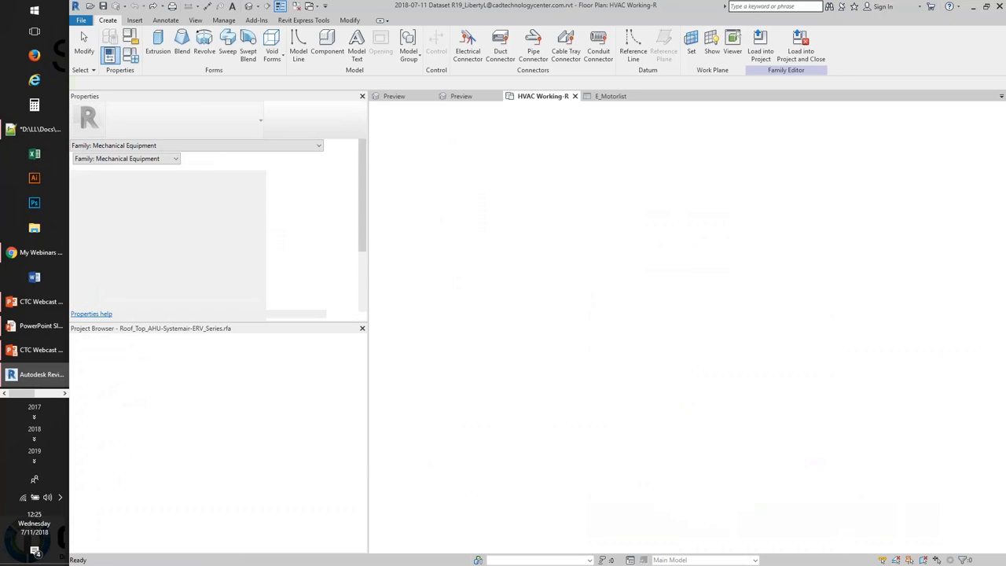
middle_click_drag(519, 377, 531, 378)
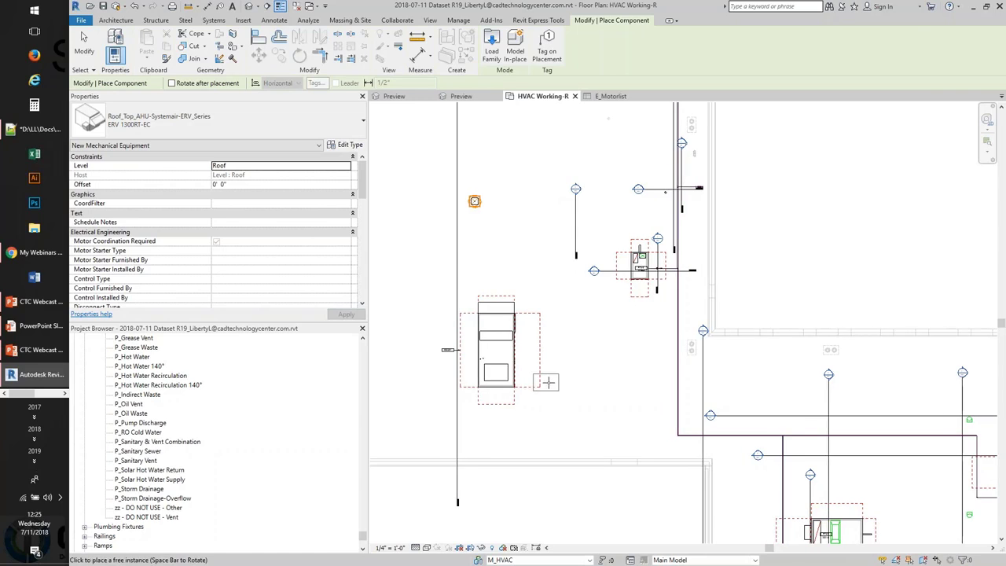
scroll(610, 383, "up", 1)
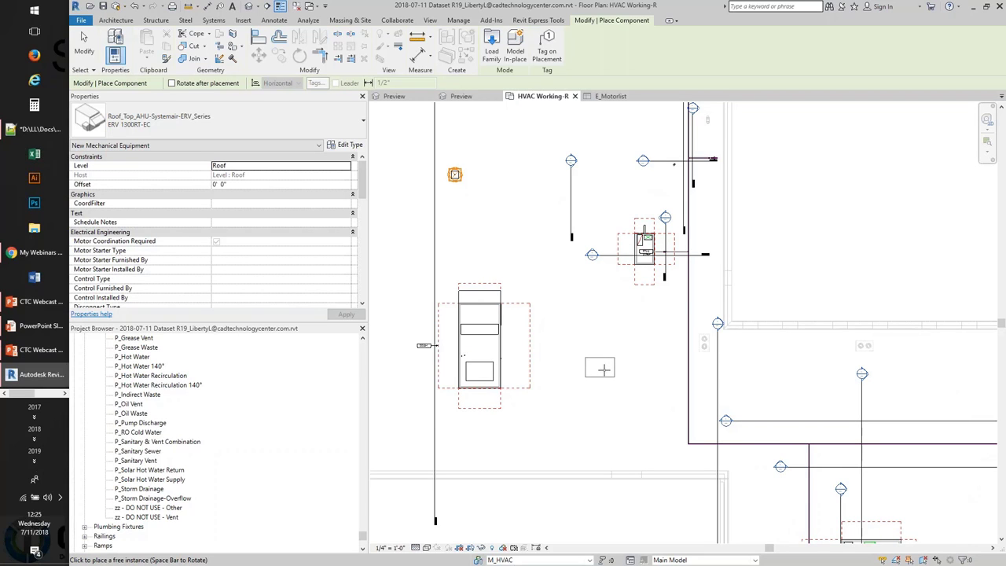
left_click(604, 369)
scroll(603, 366, "up", 2)
scroll(620, 389, "up", 3)
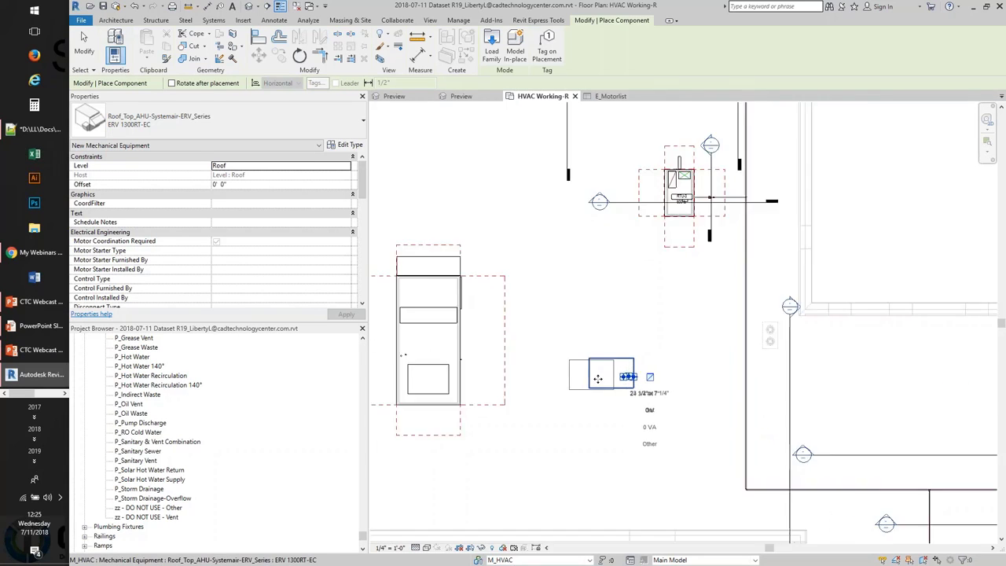
key("Escape")
key("Escape")
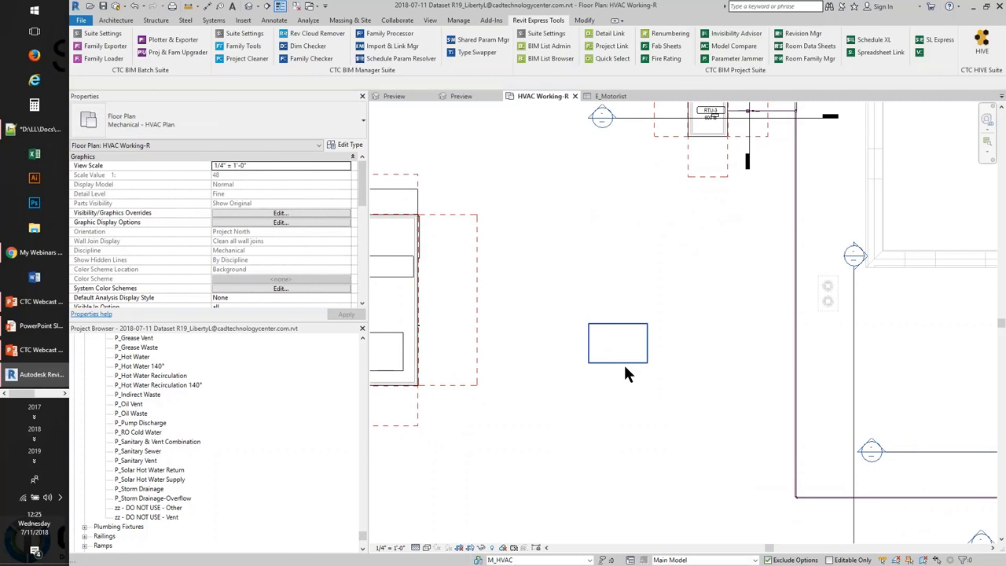
Step: Compare the placed ERV 1300RT-EC unit on the HVAC Working-R plan with the entries in the E_Motorlist schedule
left_click(621, 356)
middle_click_drag(604, 318, 624, 311)
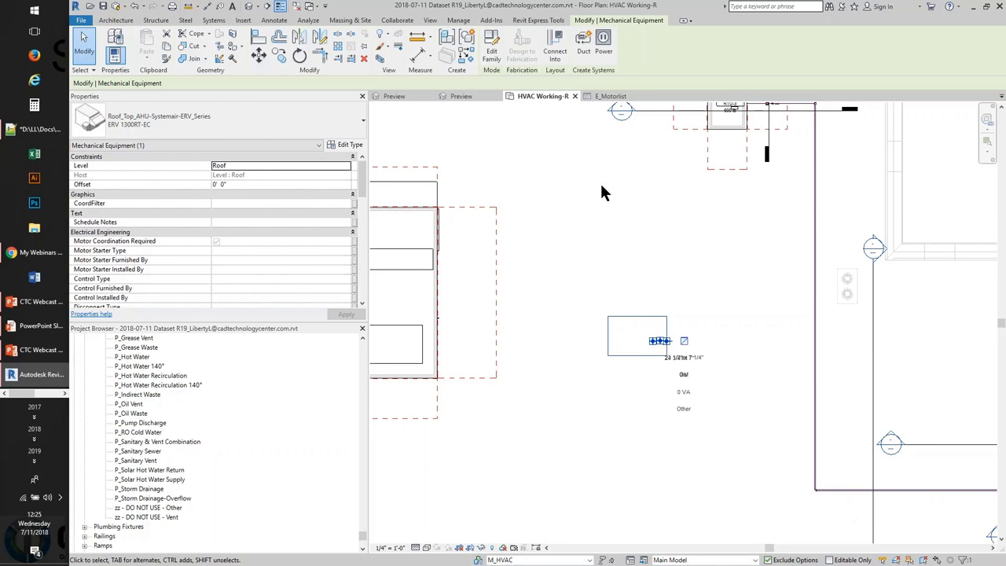
left_click(606, 97)
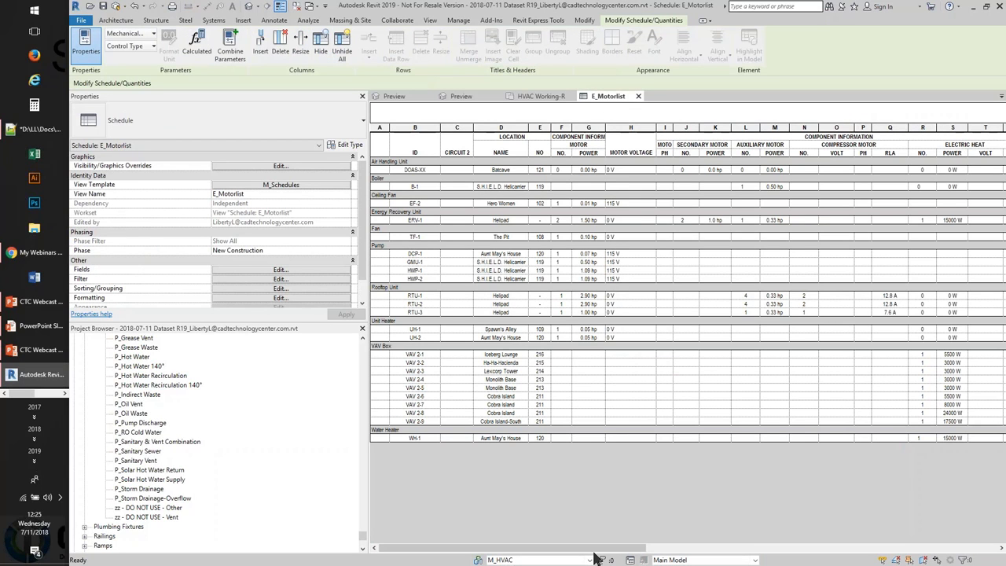
left_click_drag(594, 549, 561, 548)
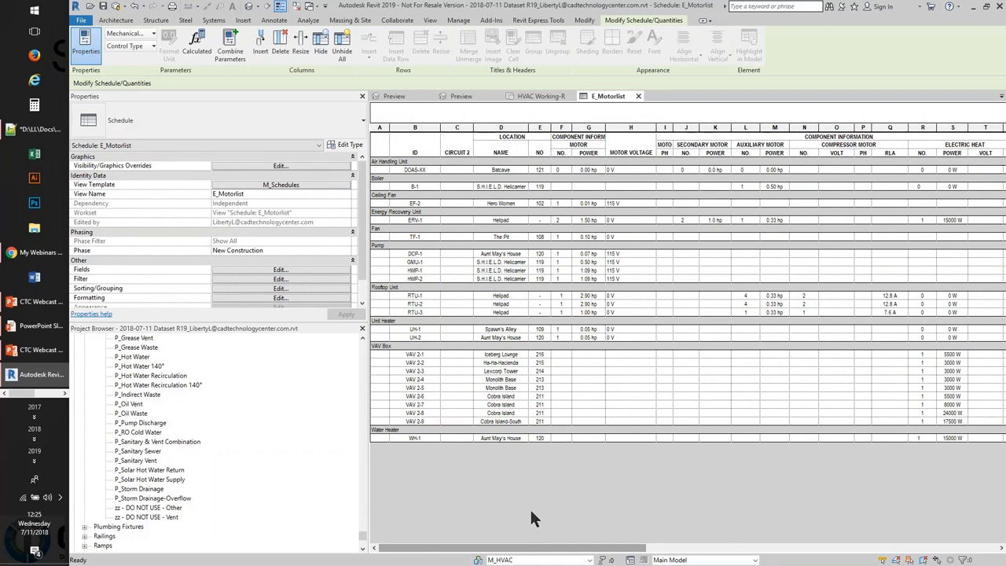
left_click(540, 97)
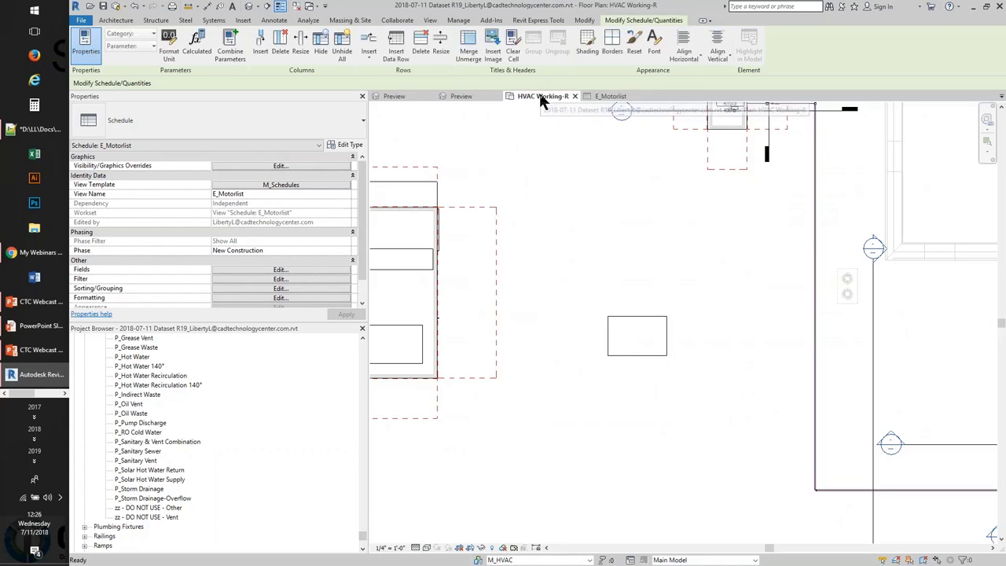
left_click(620, 354)
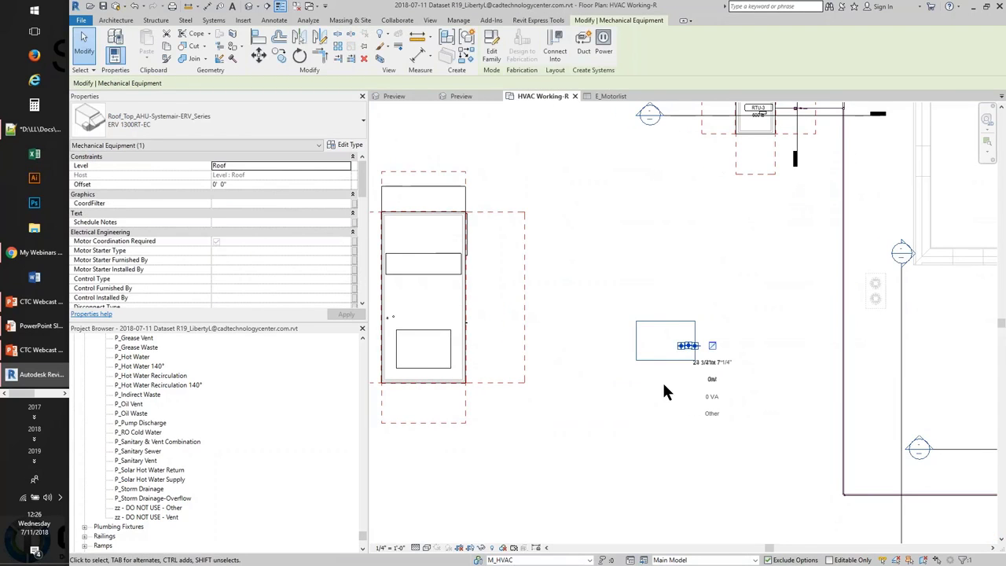
middle_click_drag(663, 383, 634, 400)
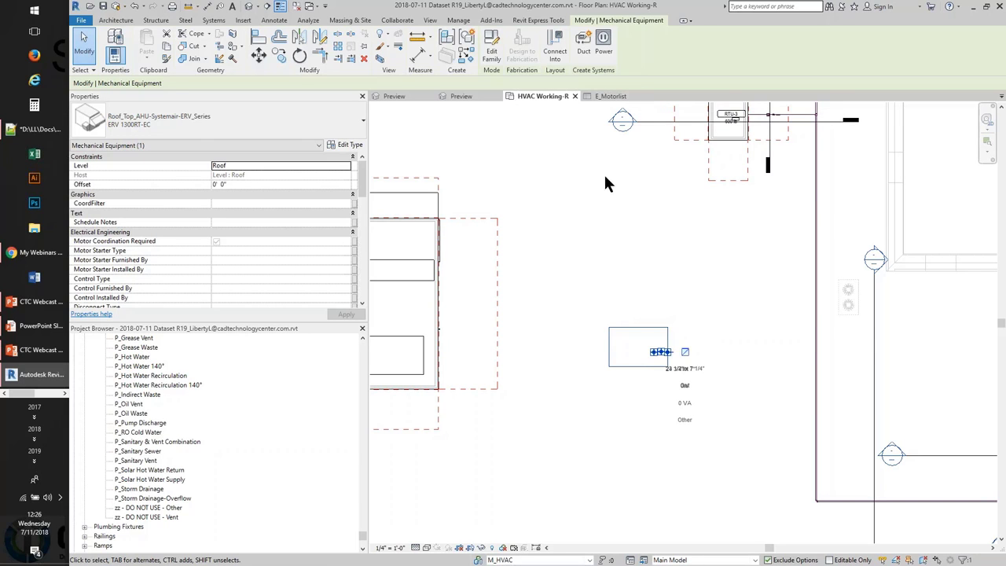
Step: Return to the AHU family's Preview view and review its flow and identity data parameters in Family Types
left_click(393, 96)
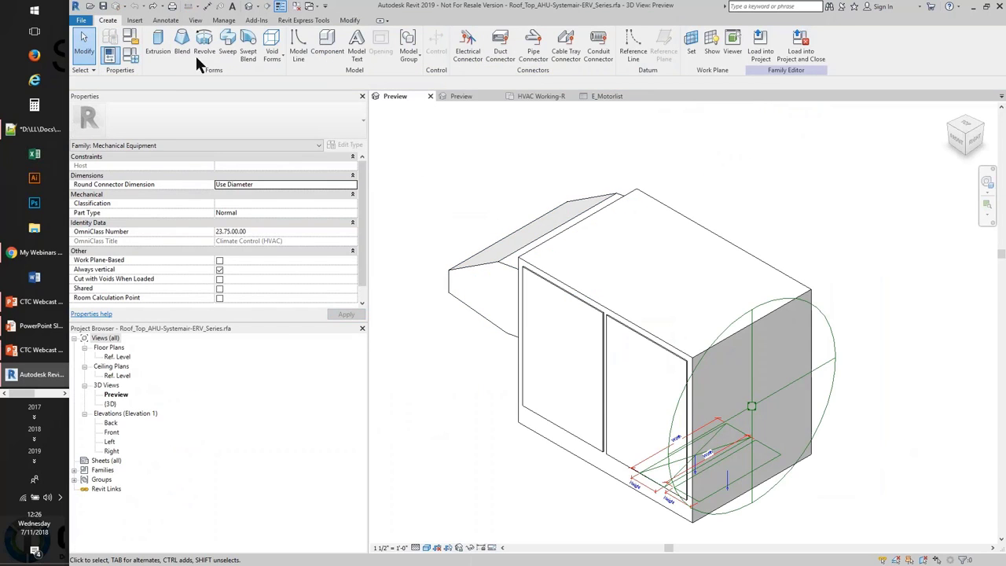
left_click(133, 56)
scroll(522, 422, "down", 3)
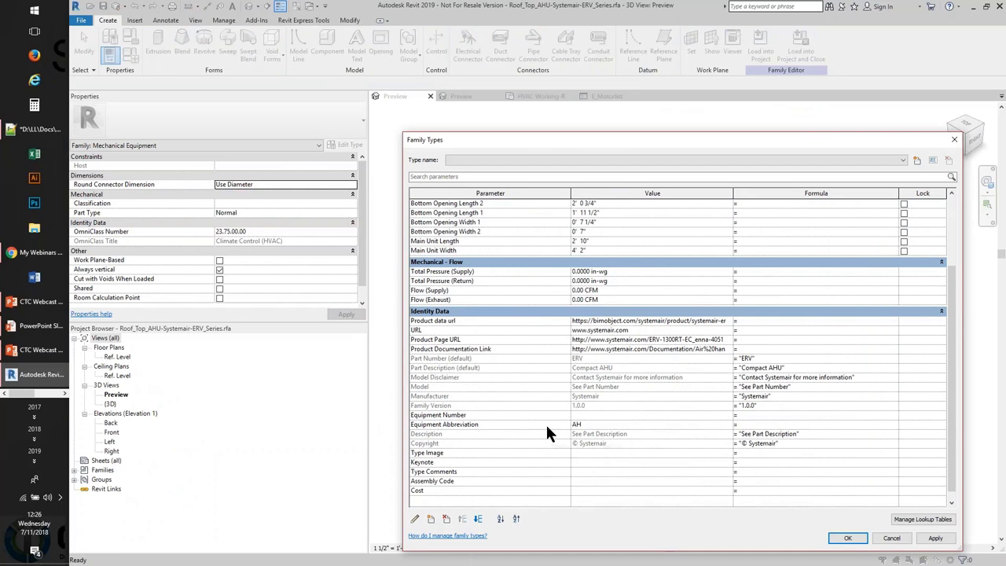
left_click(890, 539)
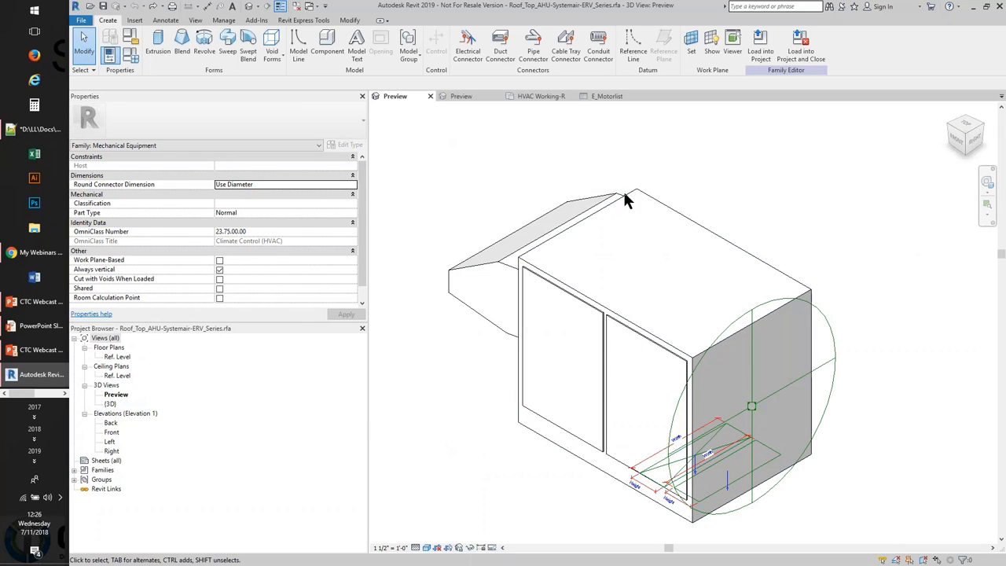
Step: Open Family Processor for the AHU family with all settings cleared and show the shared parameters available to add
left_click(302, 20)
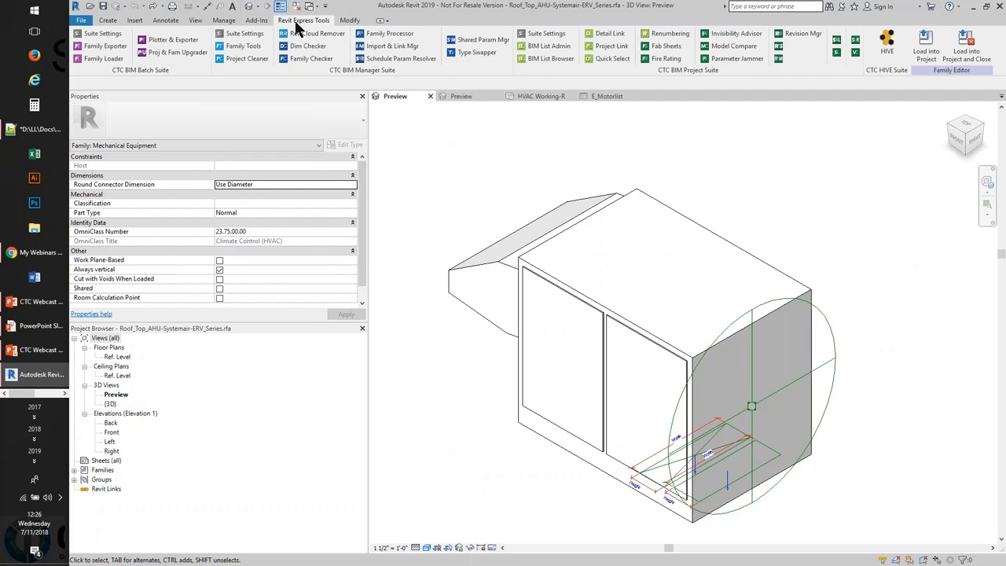
left_click(398, 38)
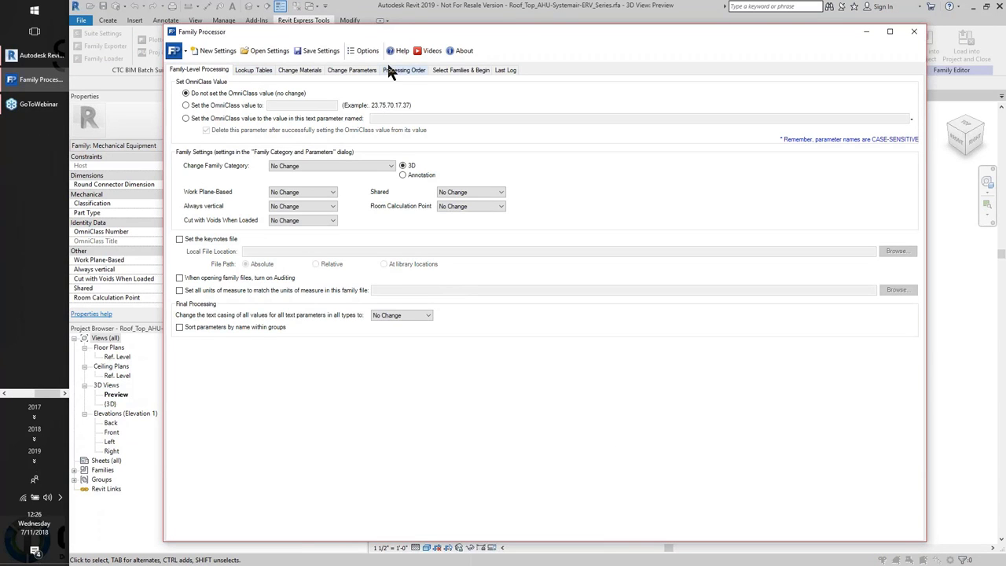
left_click(345, 70)
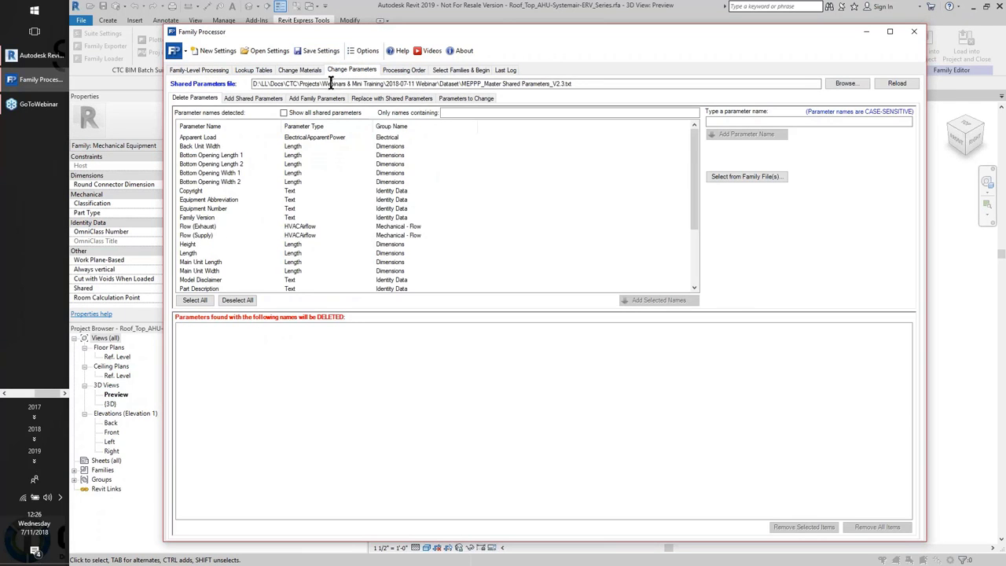
left_click(207, 51)
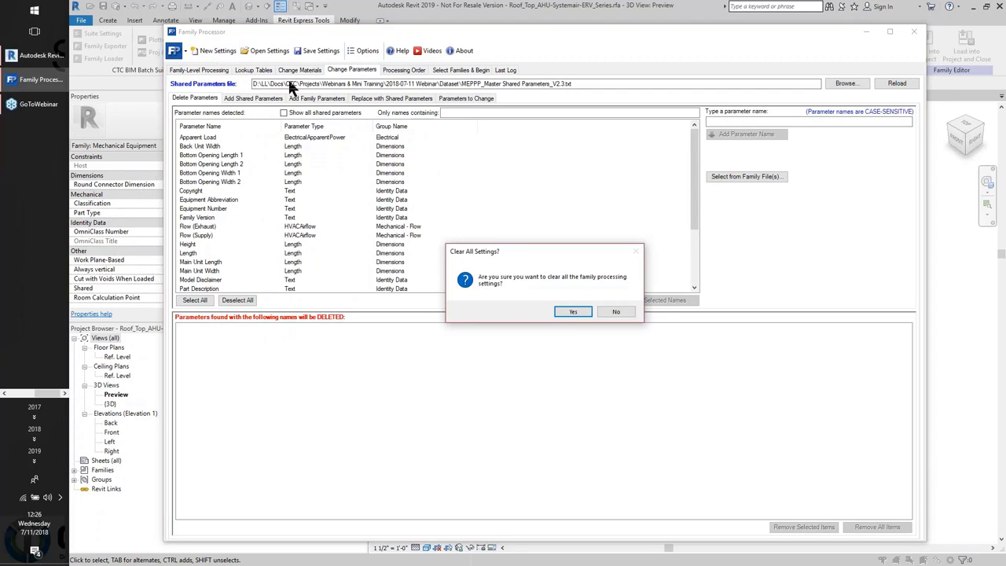
left_click(552, 313)
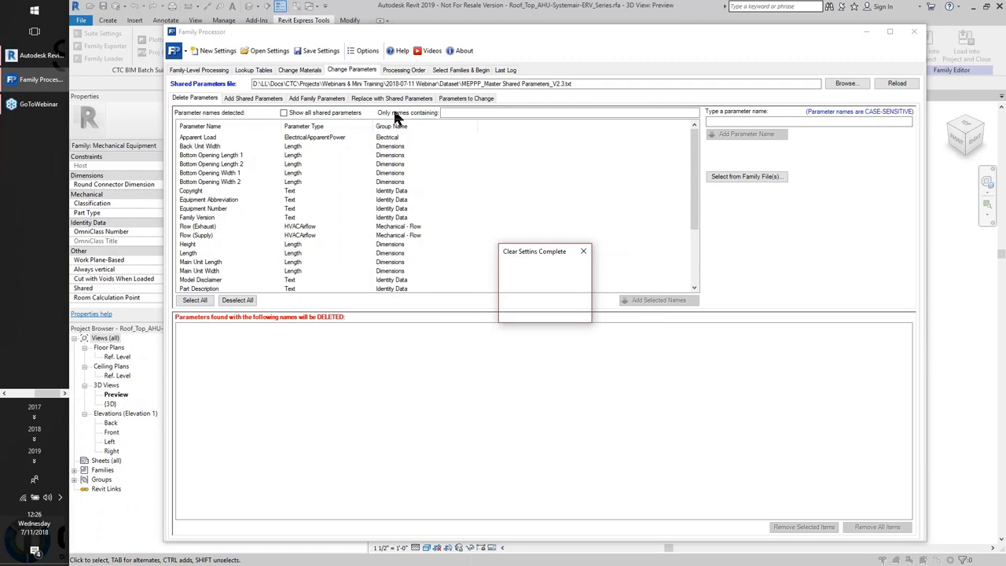
left_click(563, 313)
left_click_drag(382, 83, 571, 84)
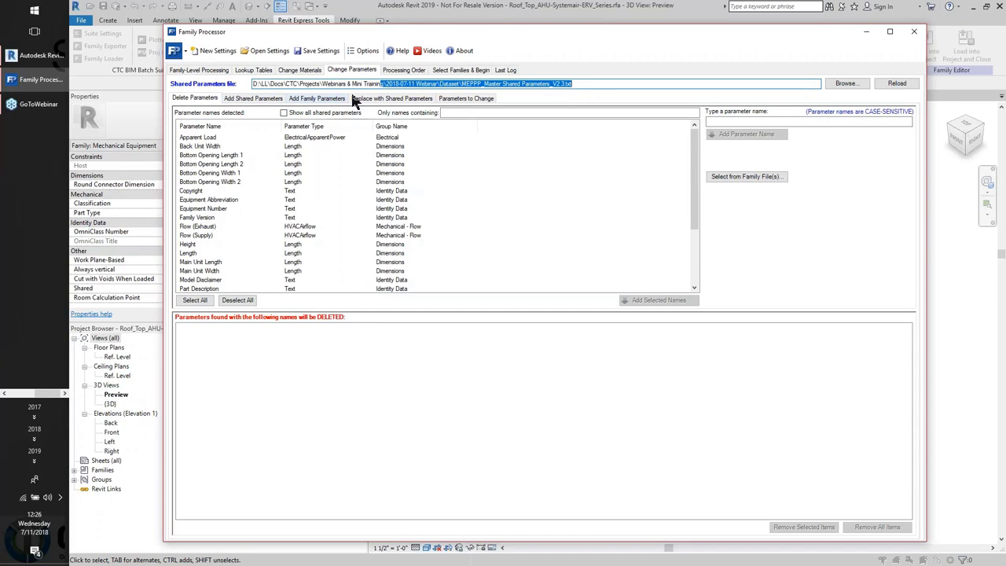
left_click(252, 98)
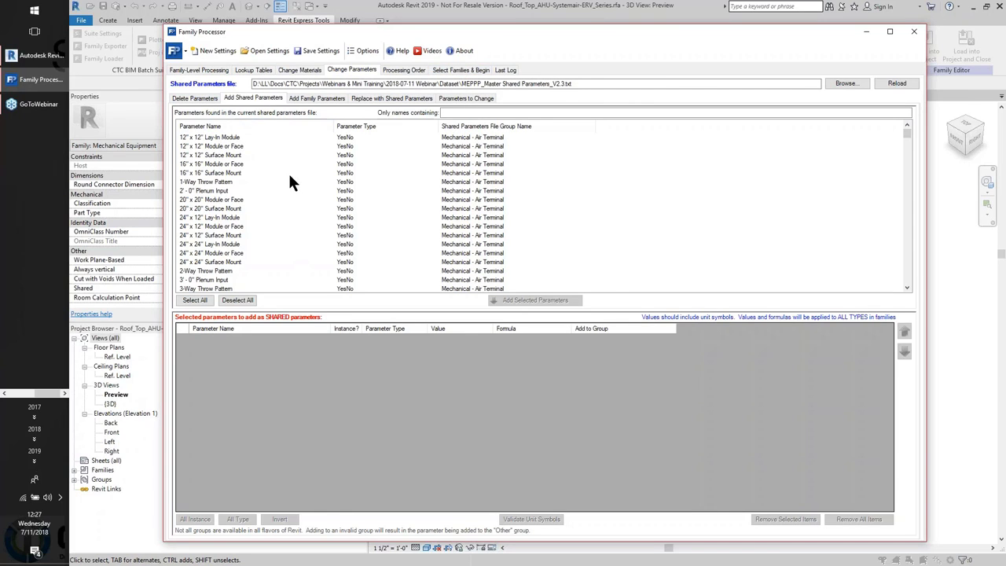
Step: Switch to the Revit session with the condensed motor list and display the E_Motorlist - Condensed schedule
left_click(4, 393)
left_click(29, 382)
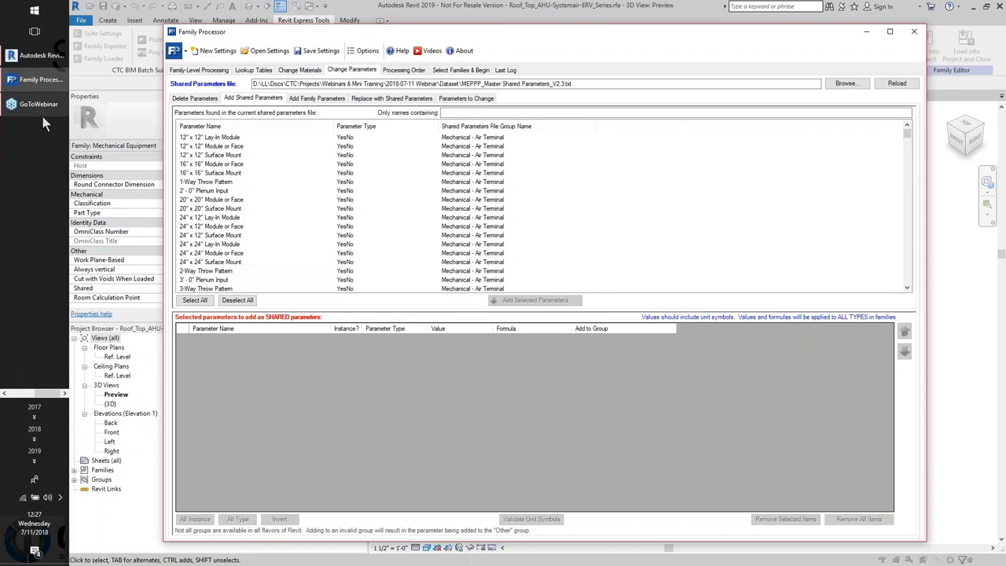
left_click(25, 60)
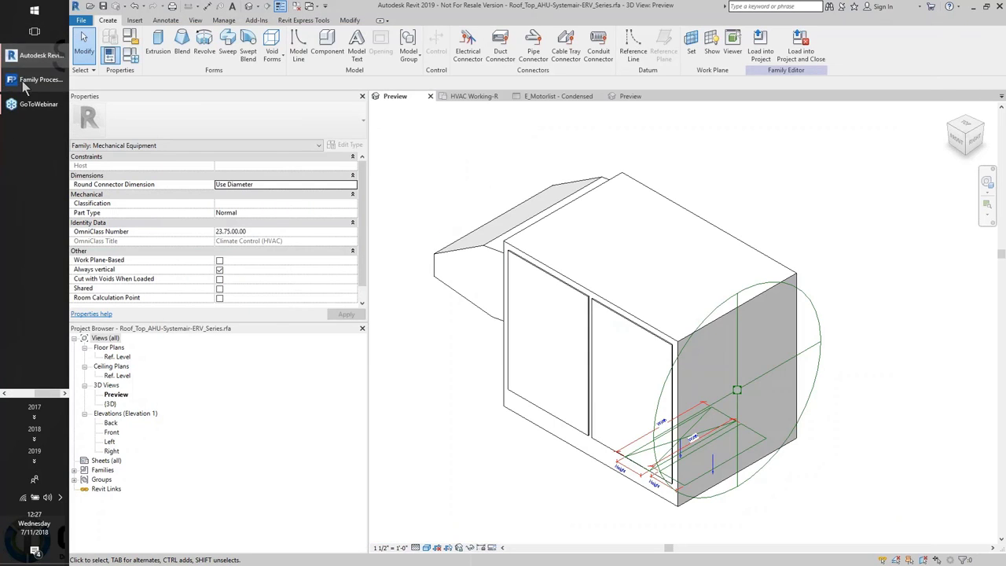
left_click(578, 97)
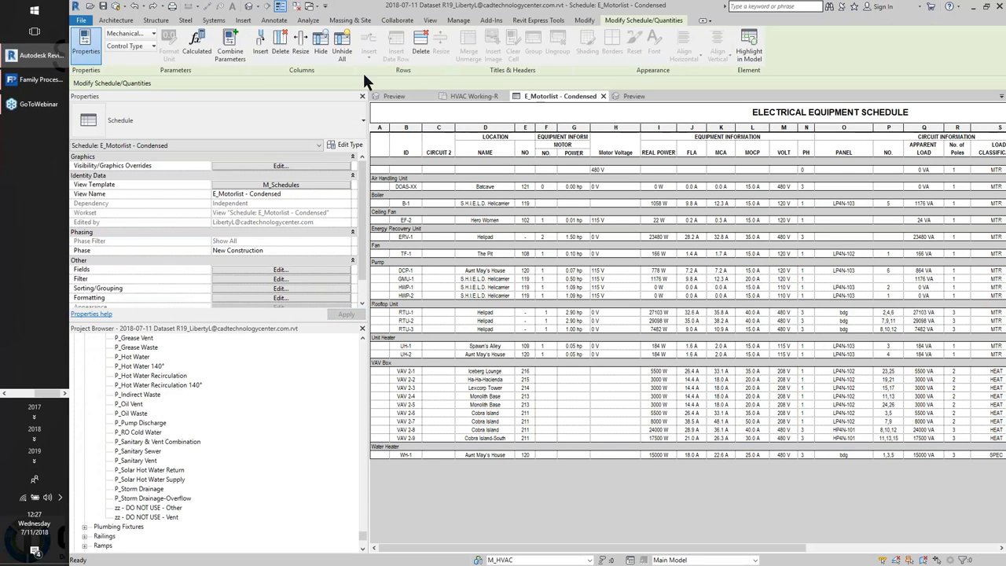
left_click(40, 83)
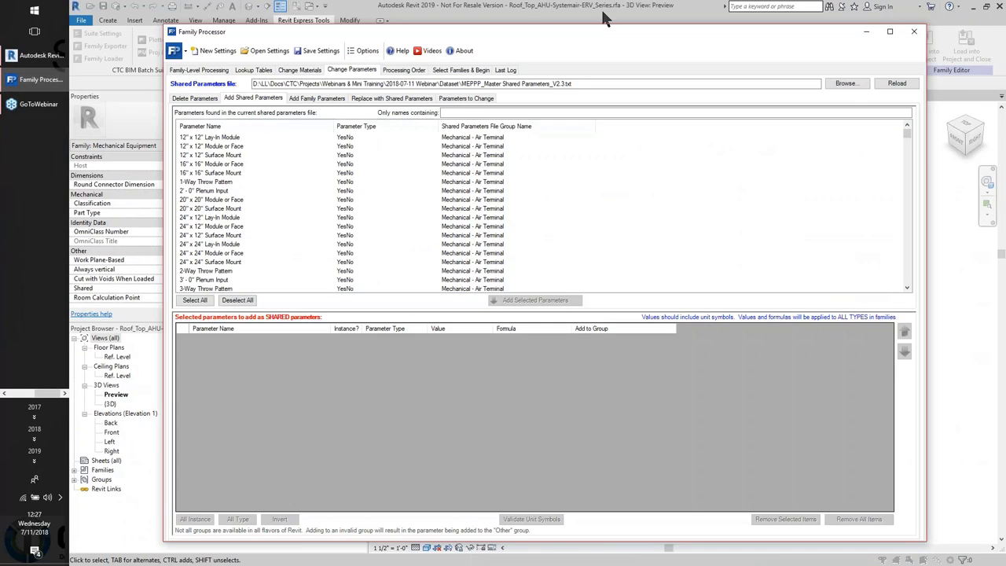
left_click(914, 31)
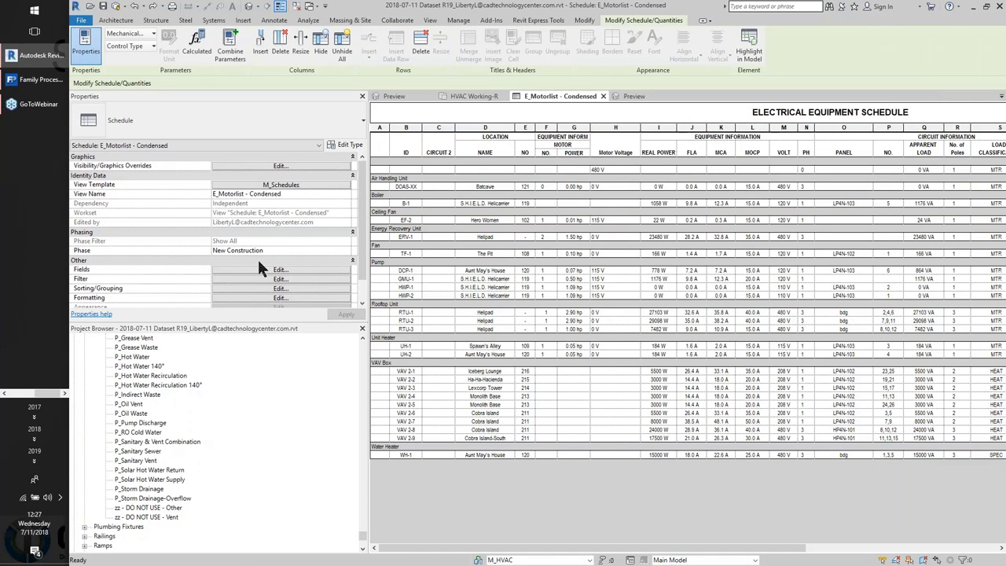
Step: Open the field settings of the E_Motorlist - Condensed schedule and examine the first three scheduled fields
left_click(280, 270)
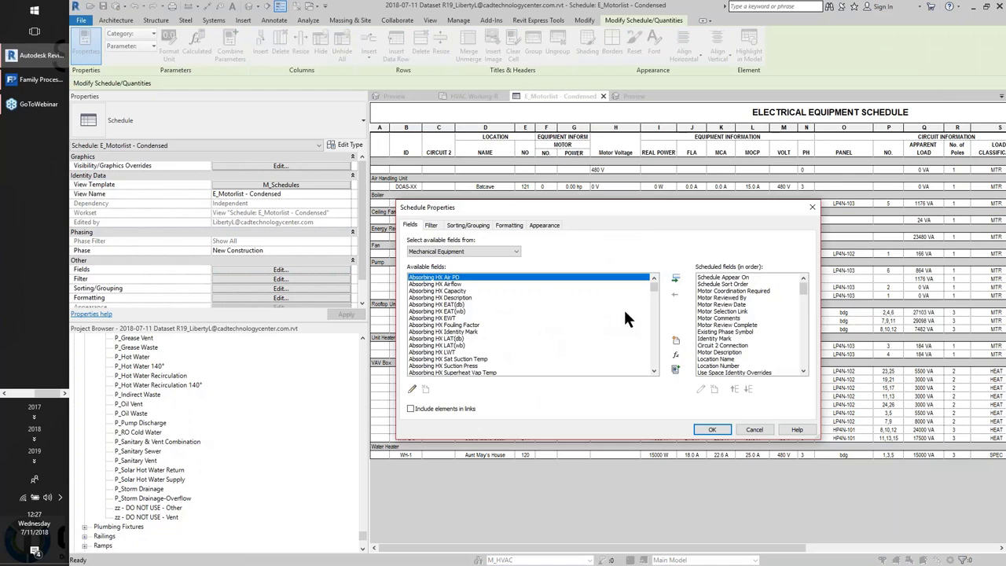
left_click_drag(647, 173, 636, 135)
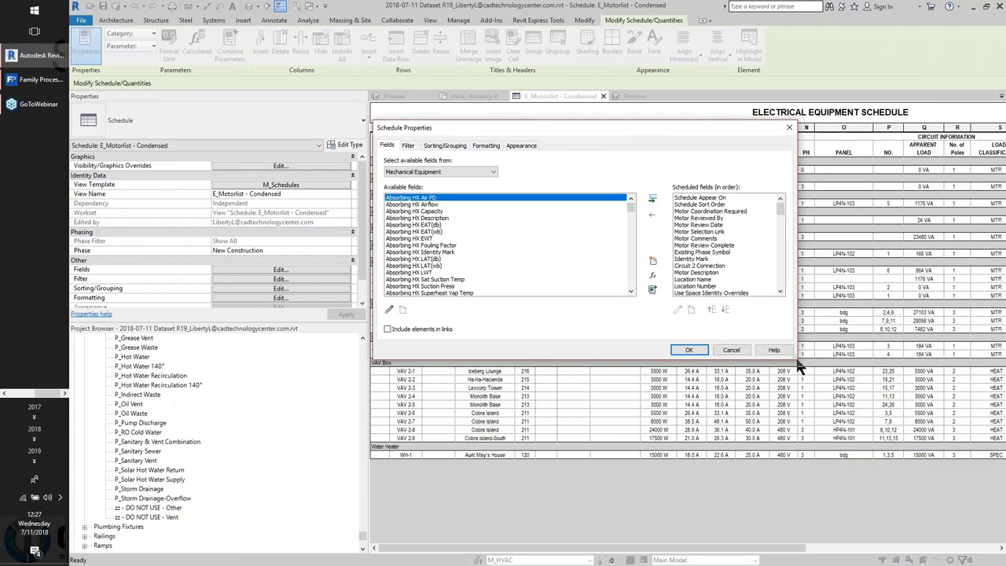
left_click_drag(796, 363, 899, 475)
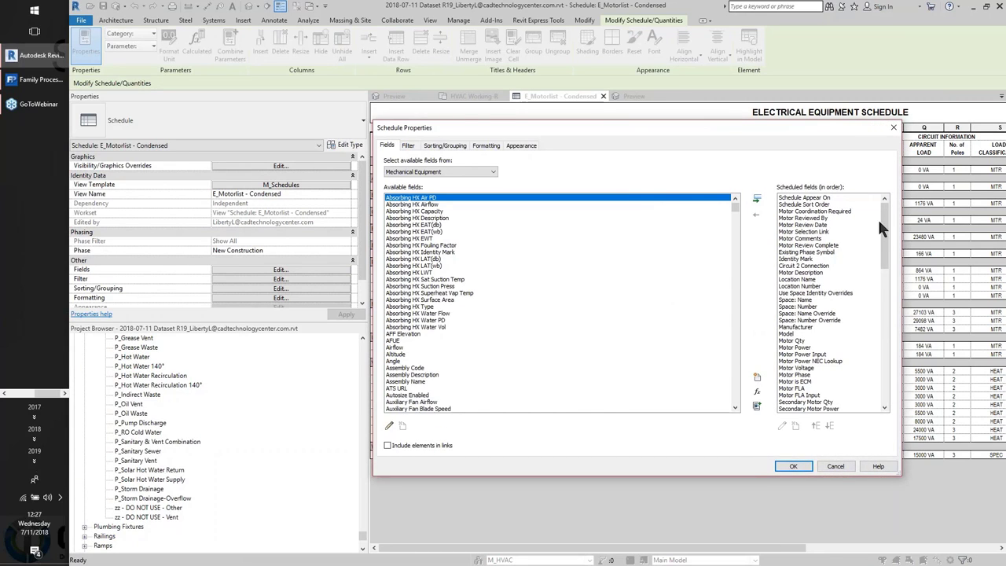
left_click(837, 212)
left_click(816, 199, "shift")
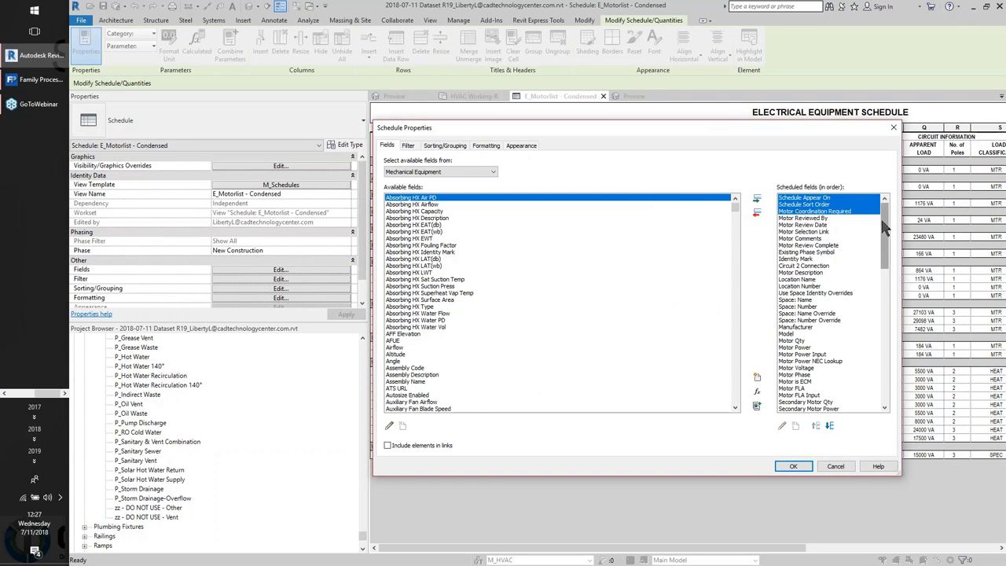
Step: Review the condensed motor list schedule's filter rule and its sorting and grouping settings
left_click(407, 145)
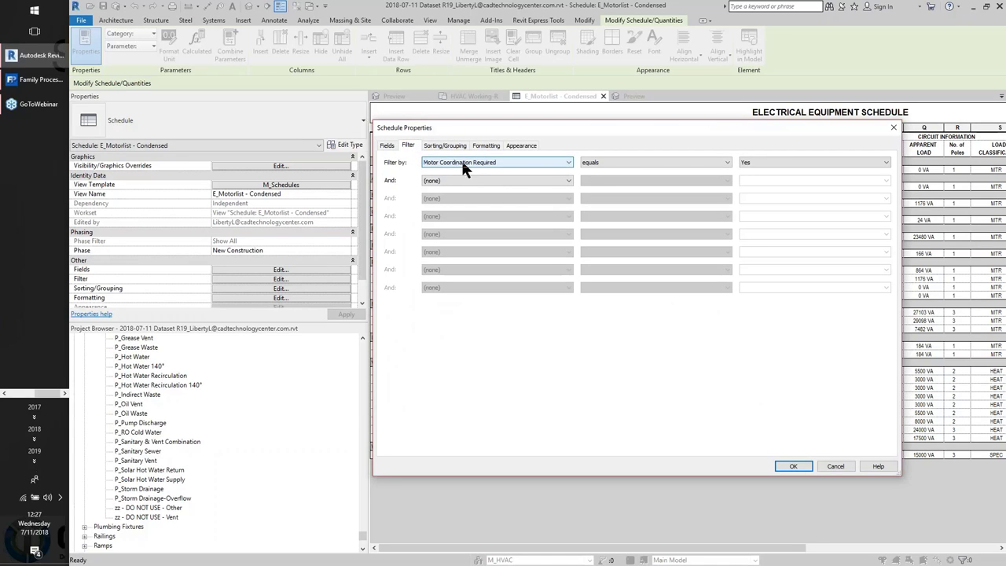
mouse_move(548, 124)
left_mouse_down()
mouse_move(759, 136)
mouse_move(675, 106)
mouse_move(615, 107)
left_mouse_up()
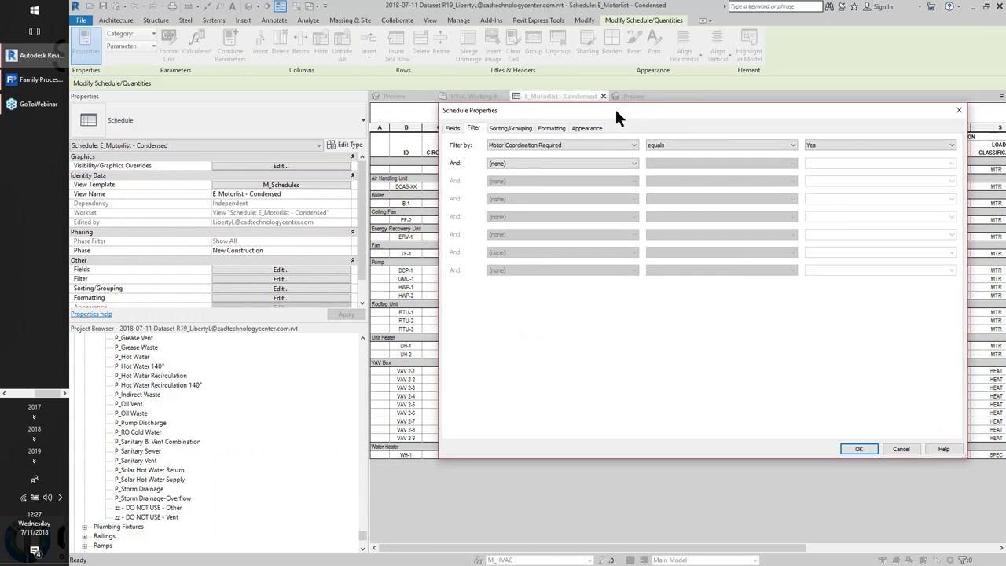
left_click(511, 130)
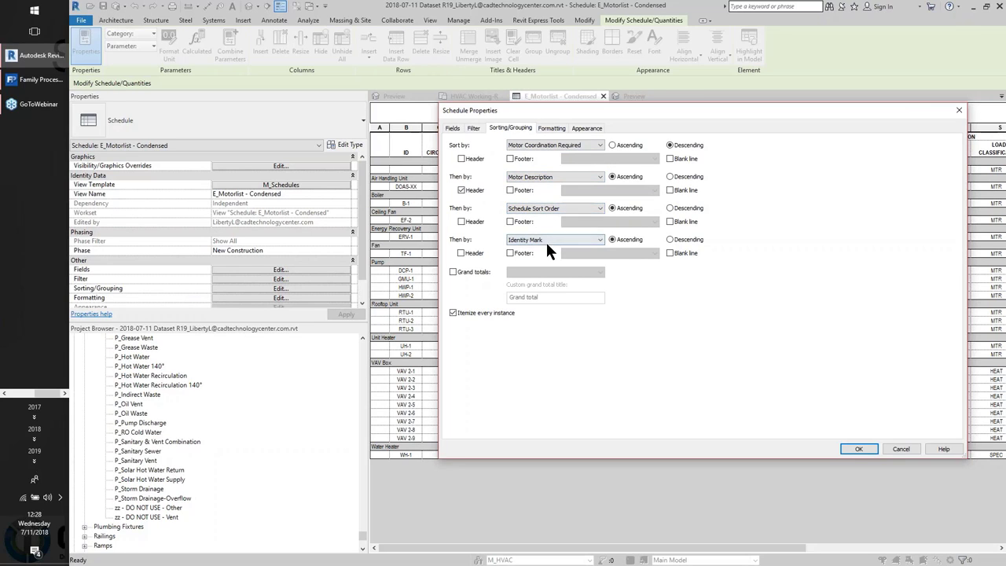
Step: Review the Schedule Appear On parameter's properties and assigned categories, and leave the schedule settings without saving
left_click(454, 129)
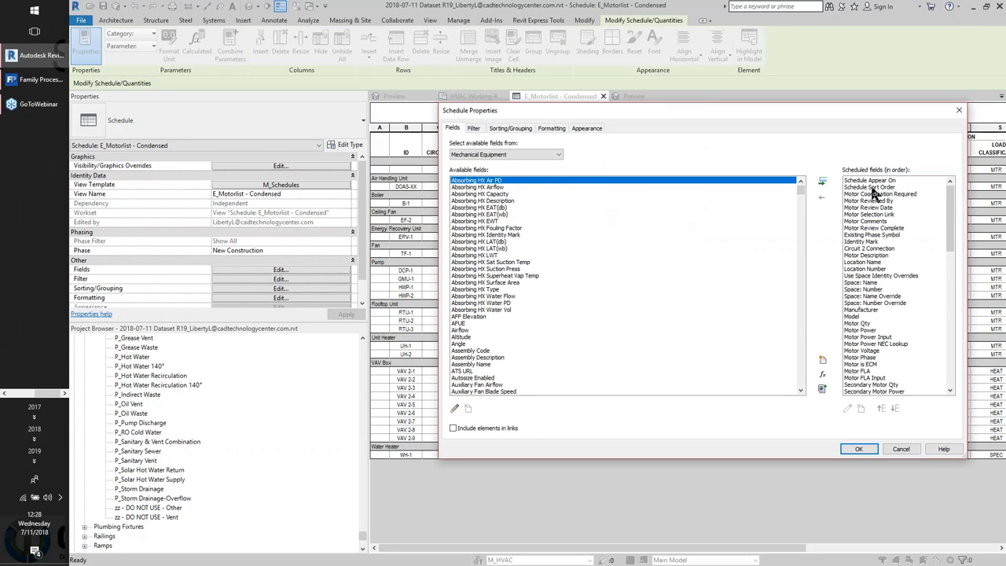
left_click(869, 181)
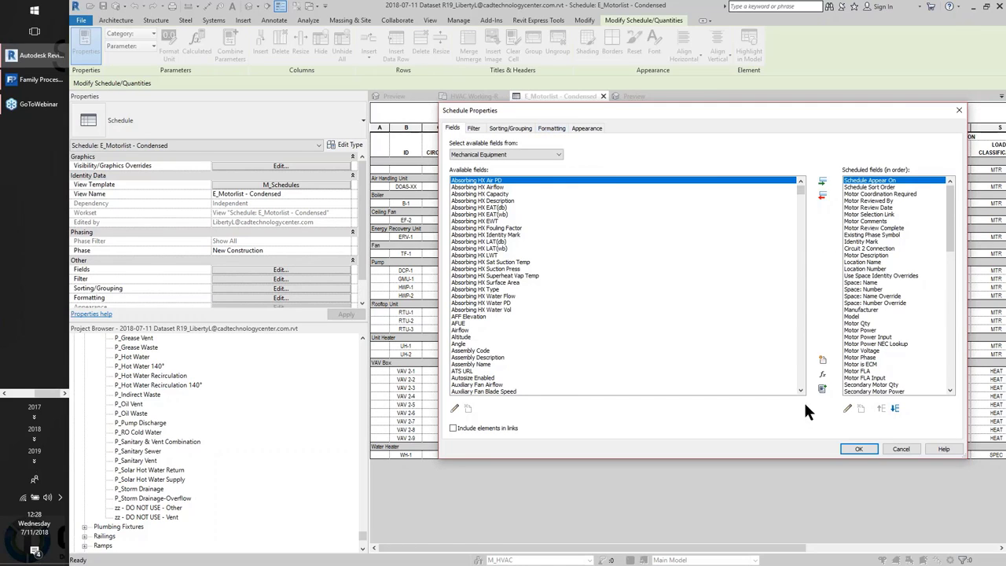
left_click(847, 407)
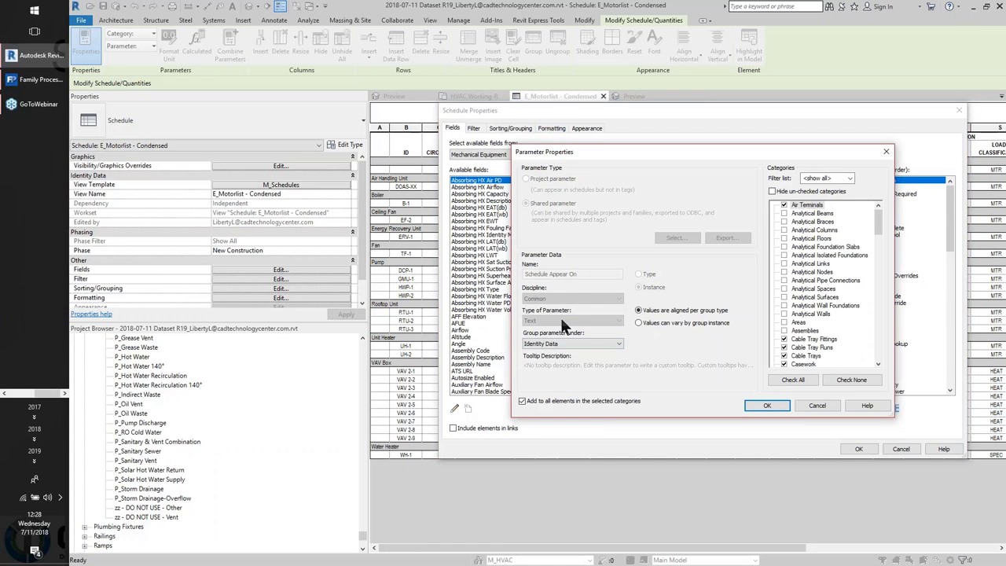
left_click_drag(881, 221, 883, 292)
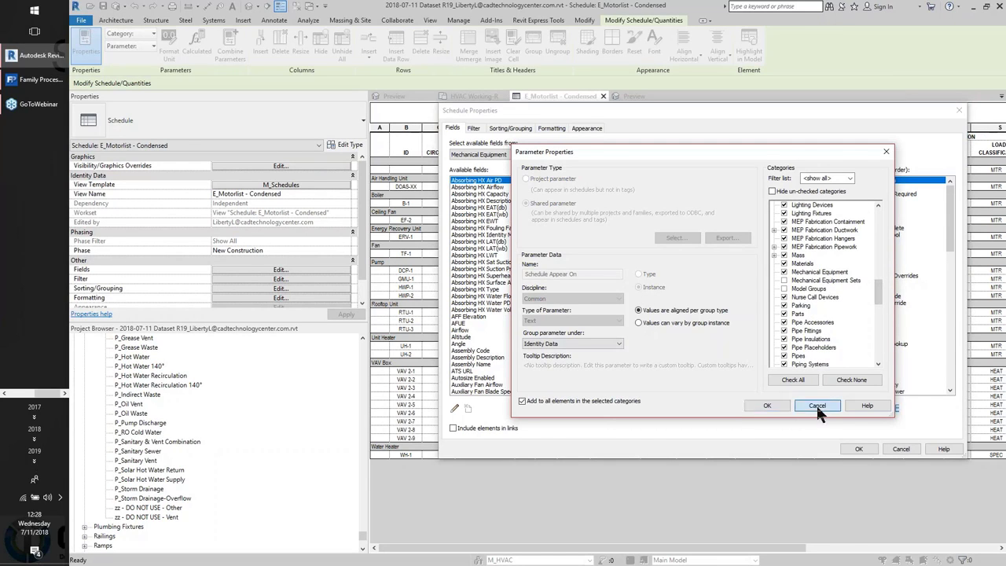
left_click(815, 404)
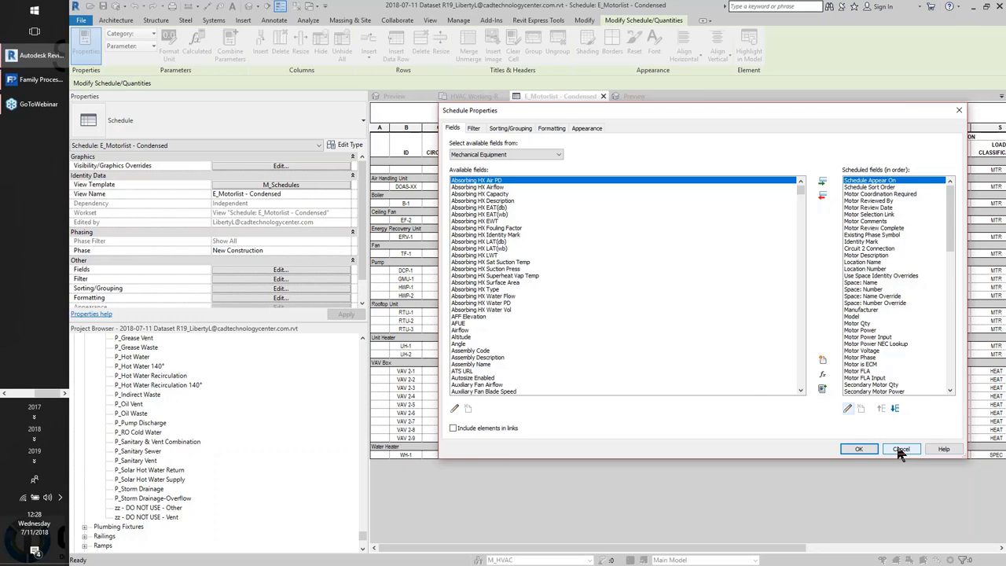
left_click(900, 449)
Step: Switch to Family Processor and add Phase to the shared parameters selected for the AHU family
left_click(35, 80)
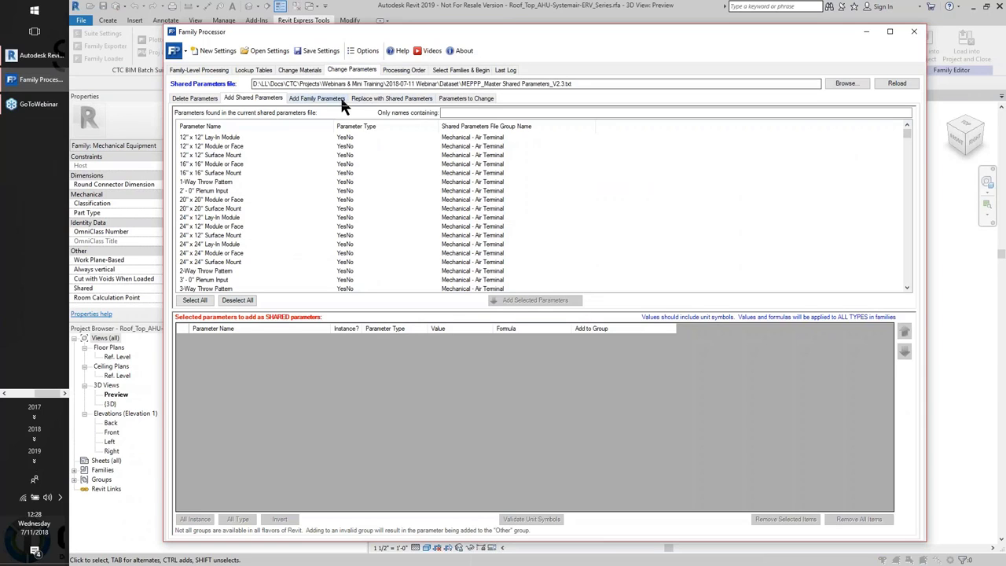
left_click(211, 201)
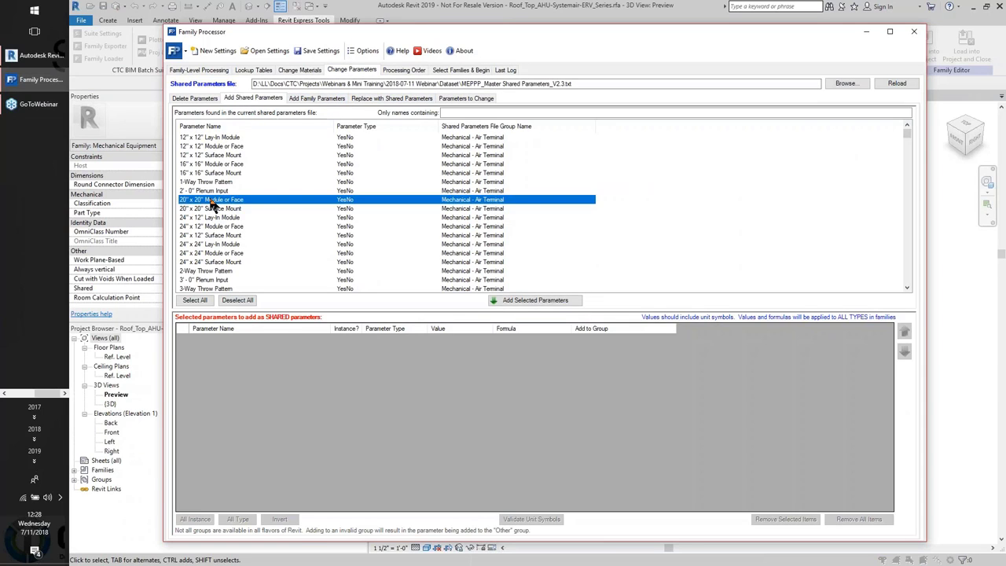
type("ph")
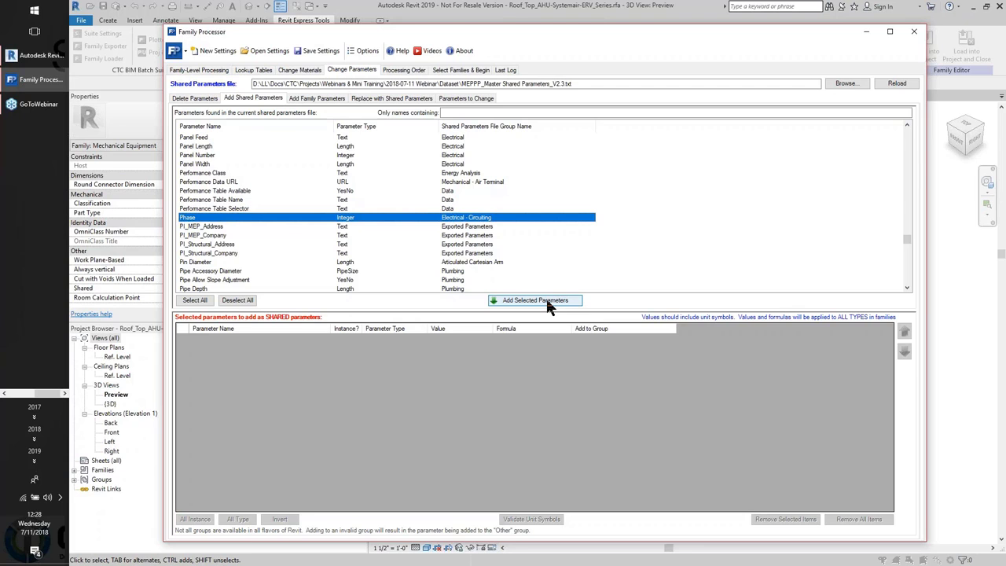
left_click(547, 302)
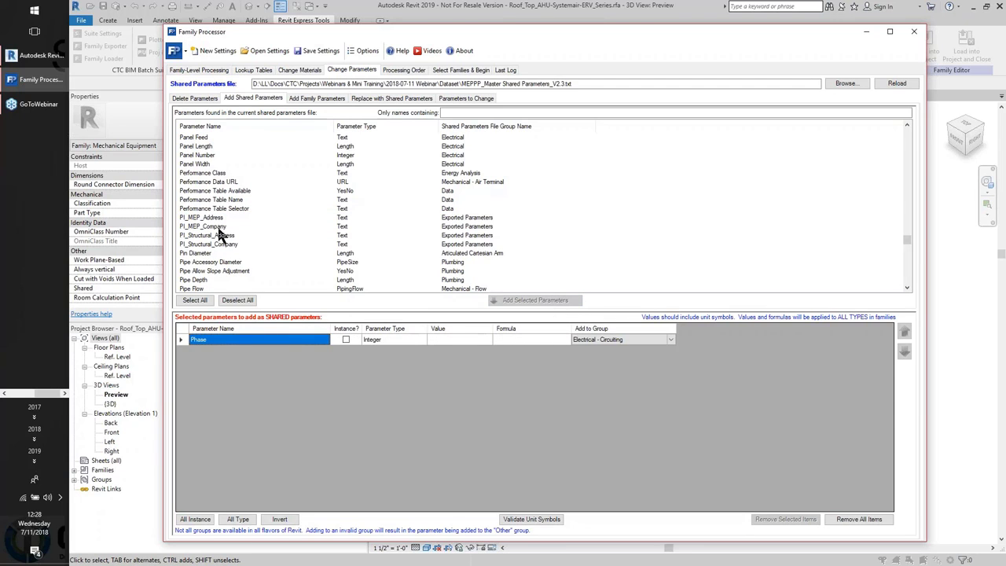
Step: Add Frequency and Number of Poles to the list of shared parameters for the family
left_click(219, 228)
type("fre")
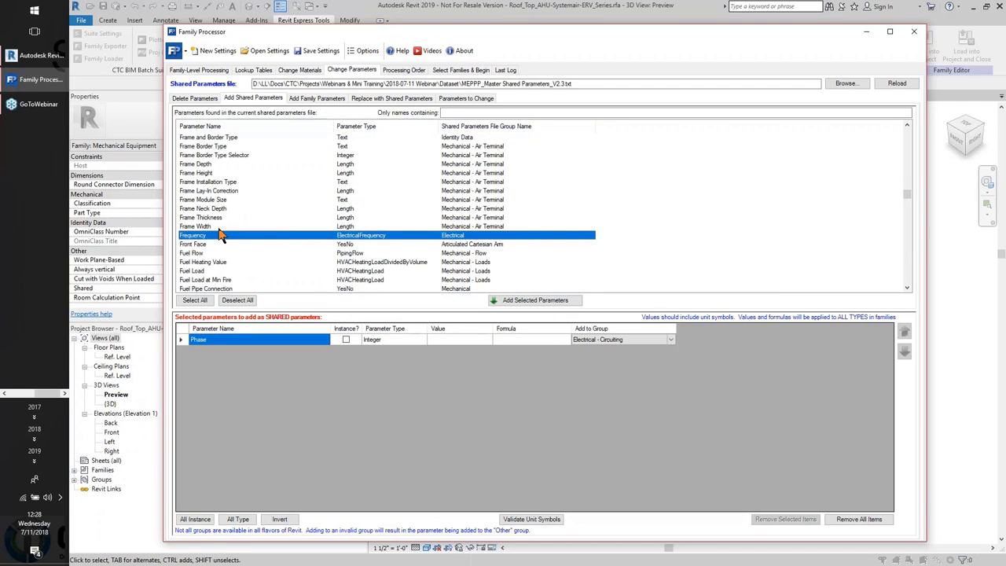
left_click(525, 297)
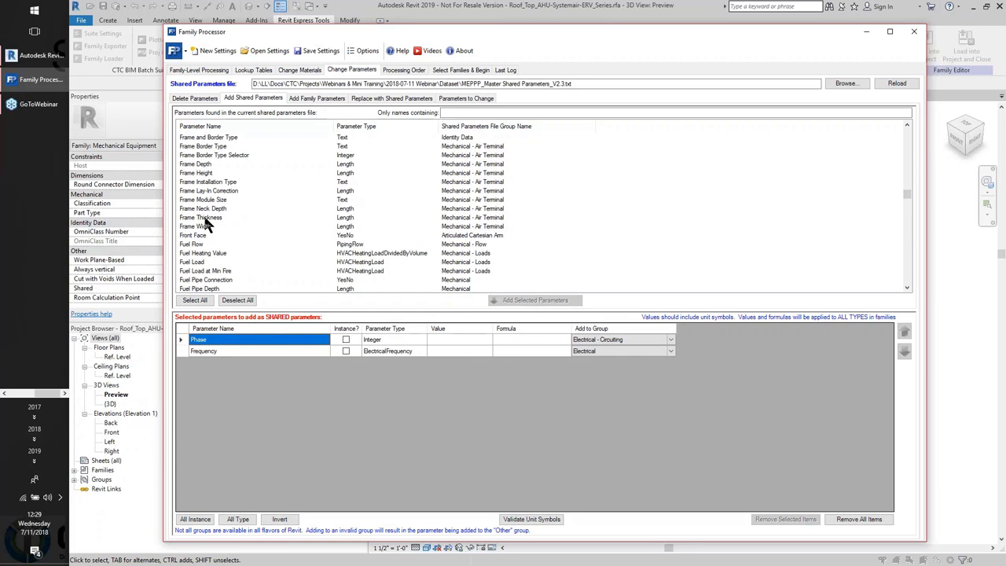
left_click(204, 218)
type("num")
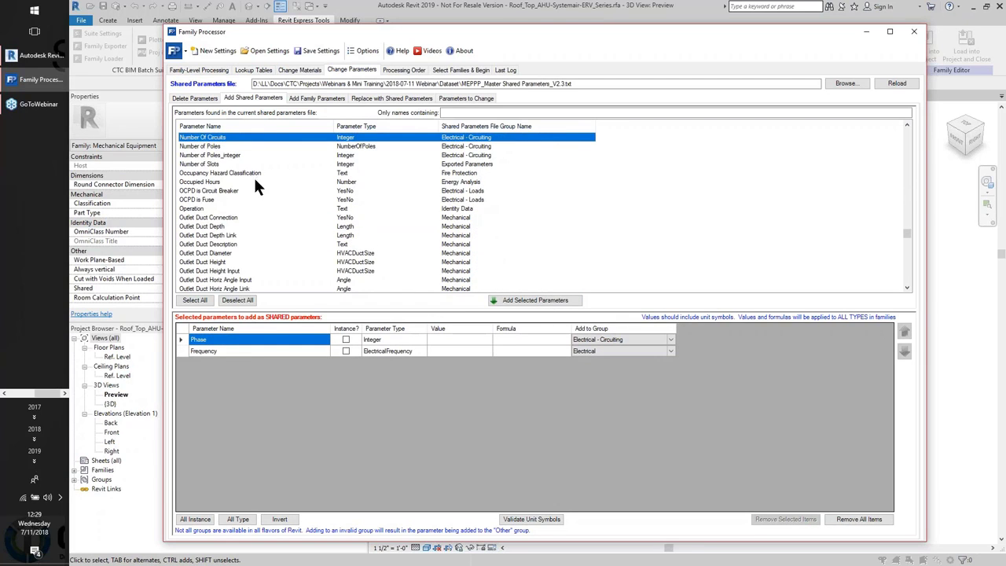
key("Down")
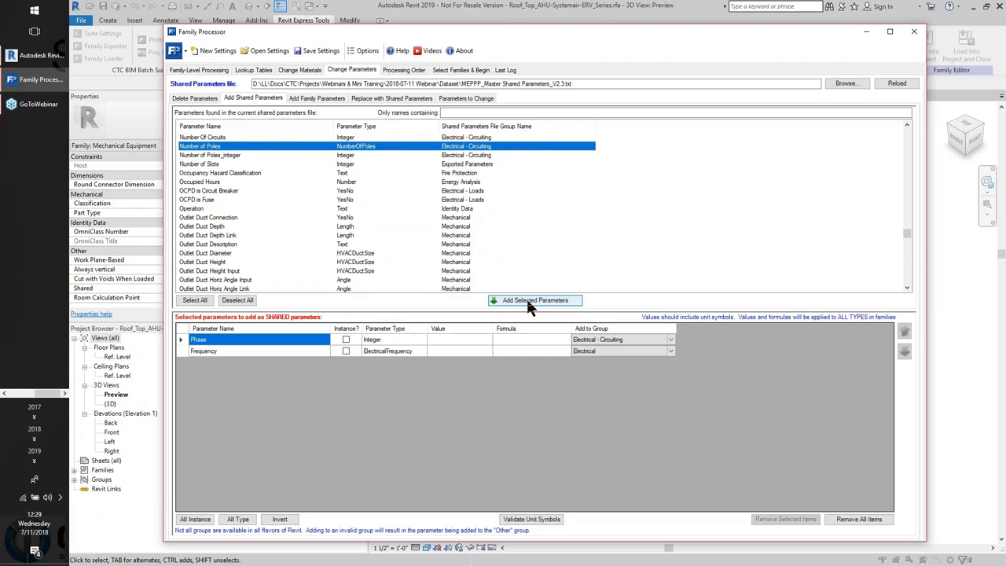
left_click(527, 300)
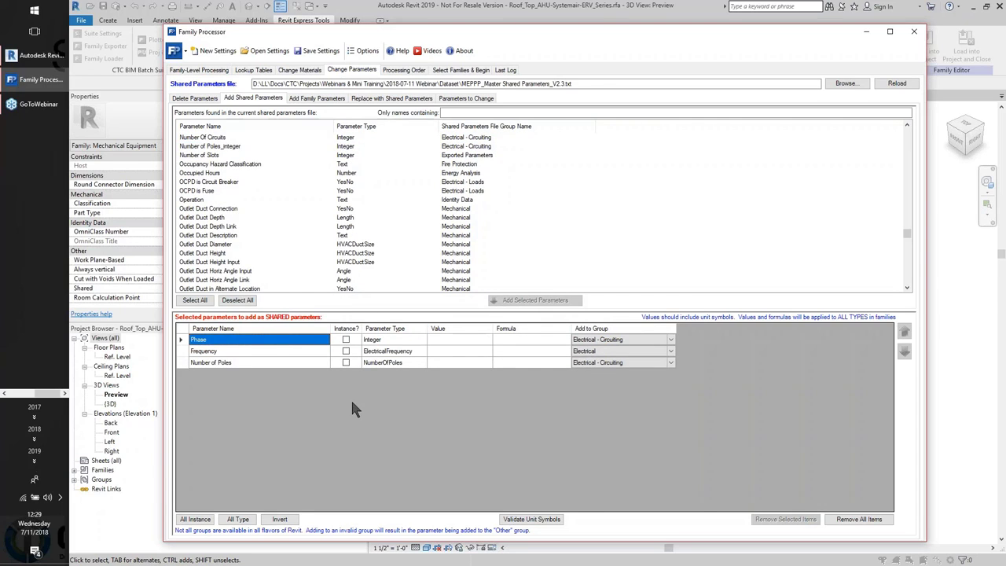
Step: Add Load Classification and Power Factor to the list of shared parameters for the family
left_click(221, 237)
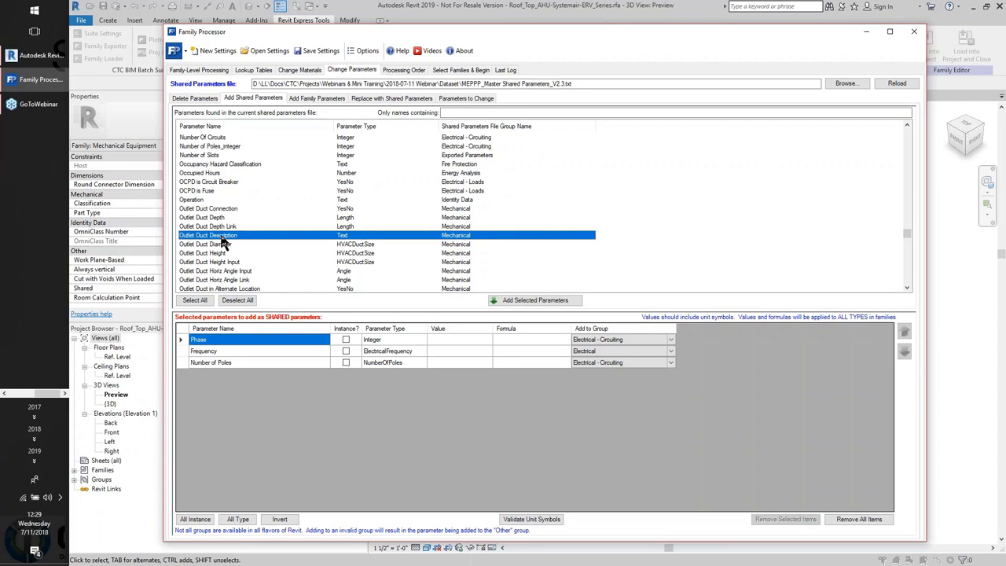
key("l")
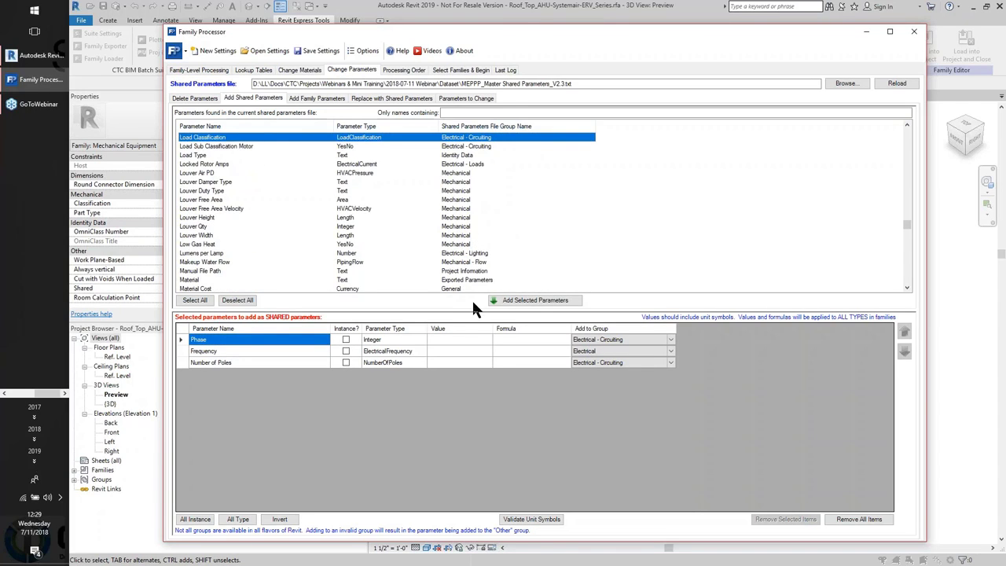
left_click(507, 299)
left_click(219, 183)
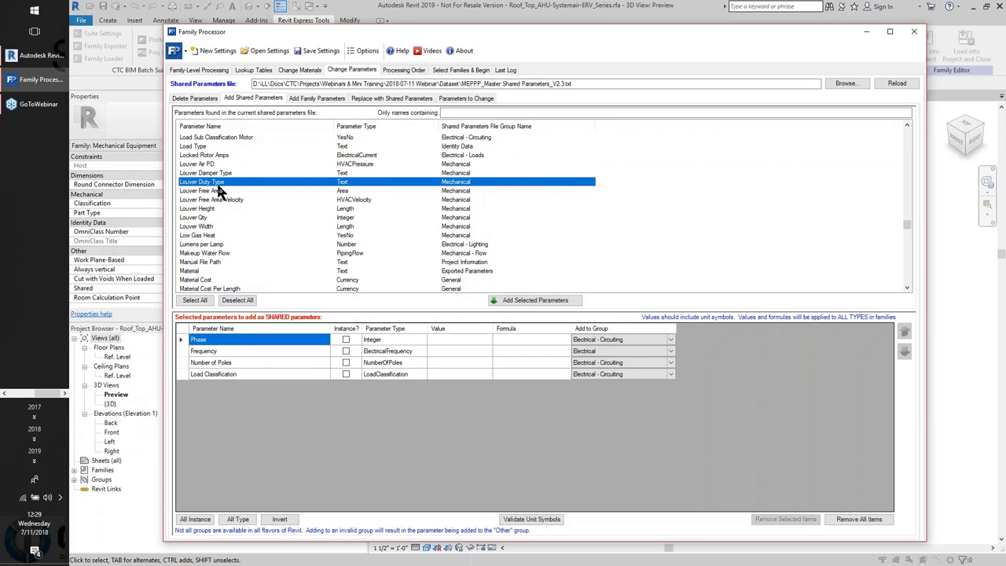
key("p")
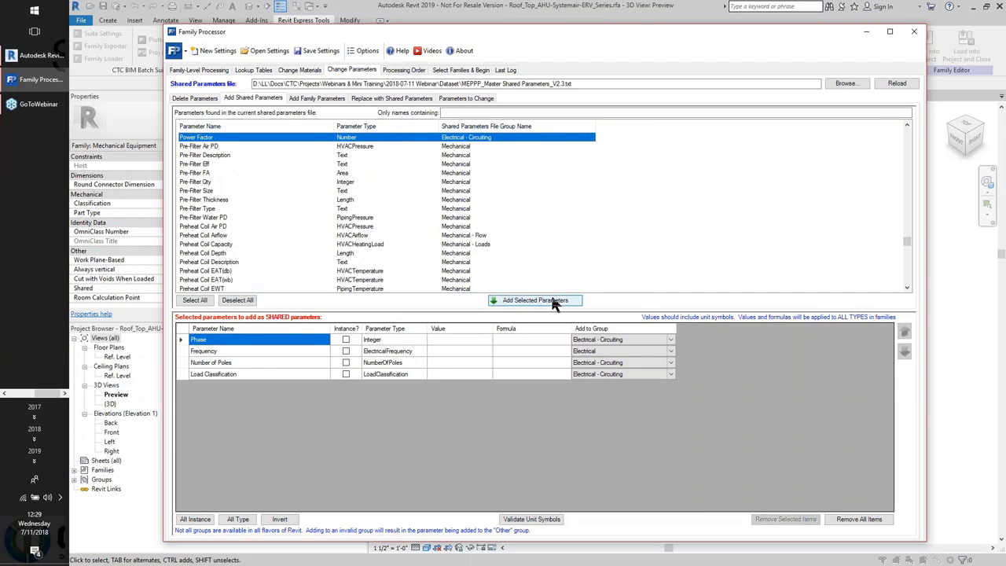
left_click(536, 299)
Step: Add Motor Voltage and Motor Phase to the list of shared parameters for the family
left_click(218, 164)
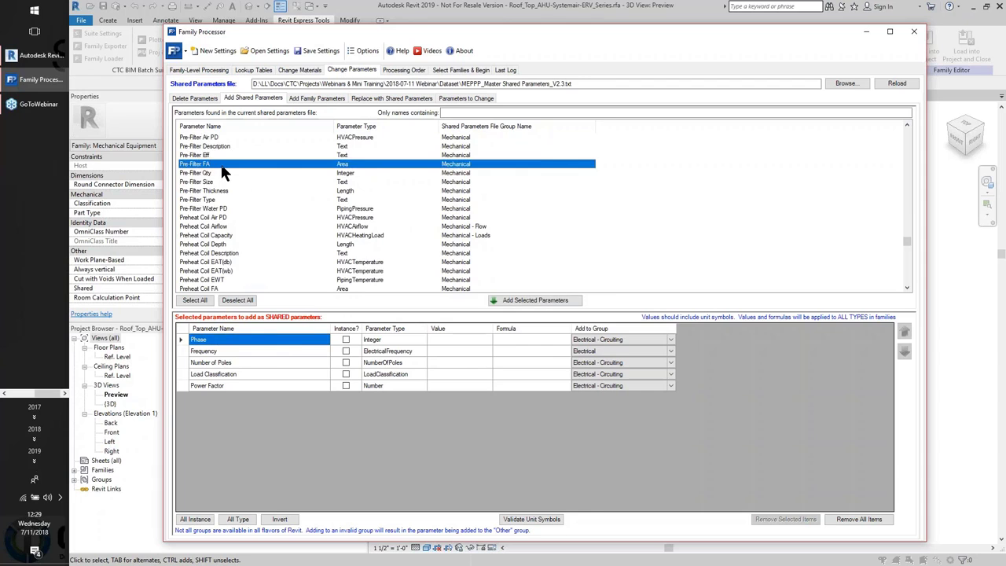
type("mot")
scroll(224, 216, "down", 4)
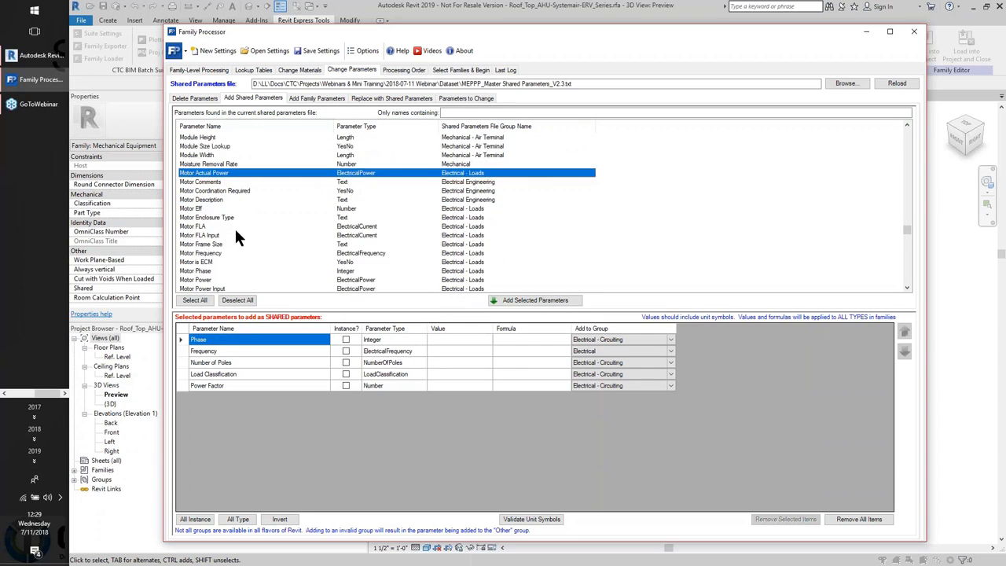
scroll(217, 267, "down", 2)
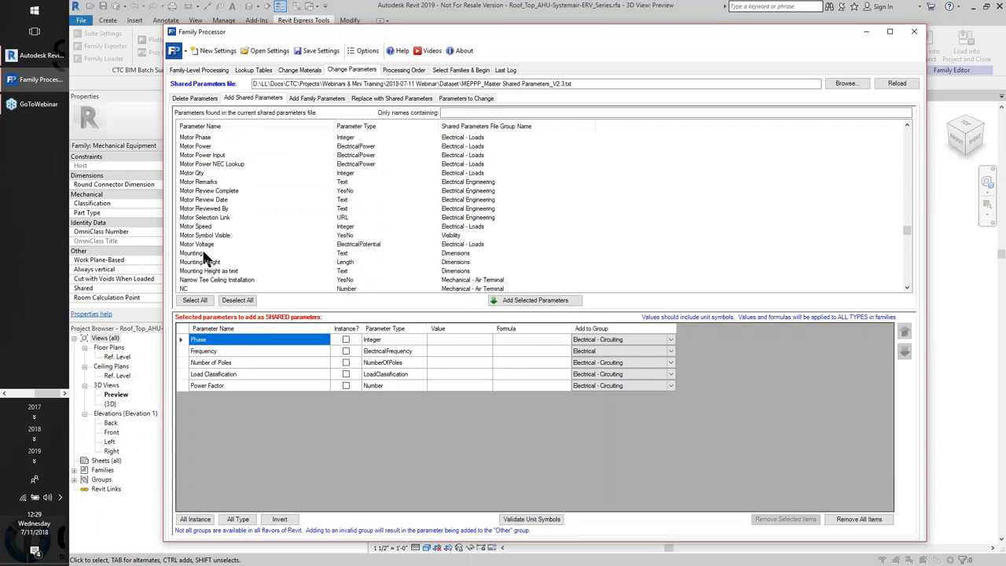
left_click(208, 243)
left_click(518, 303)
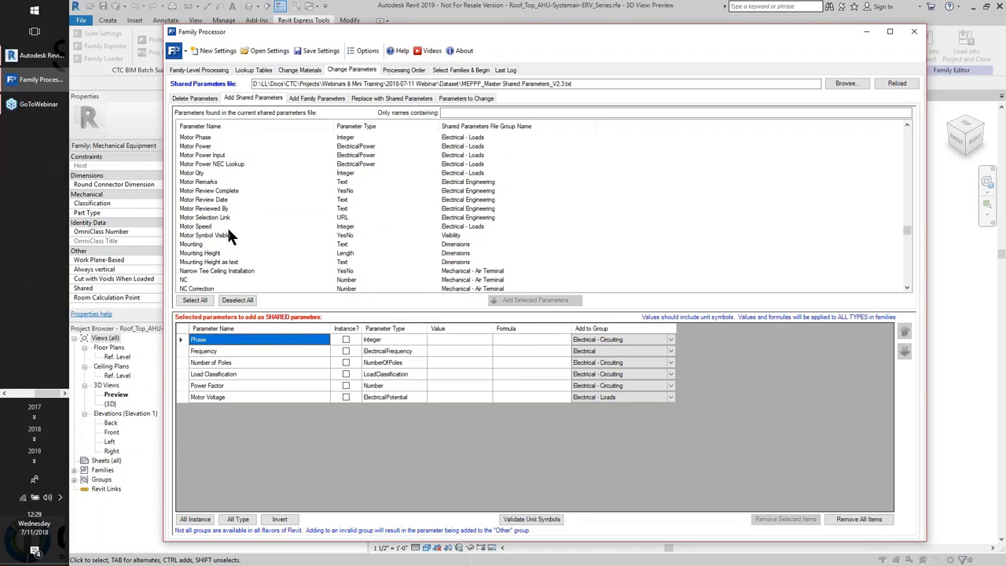
scroll(227, 233, "up", 1)
left_click(198, 164)
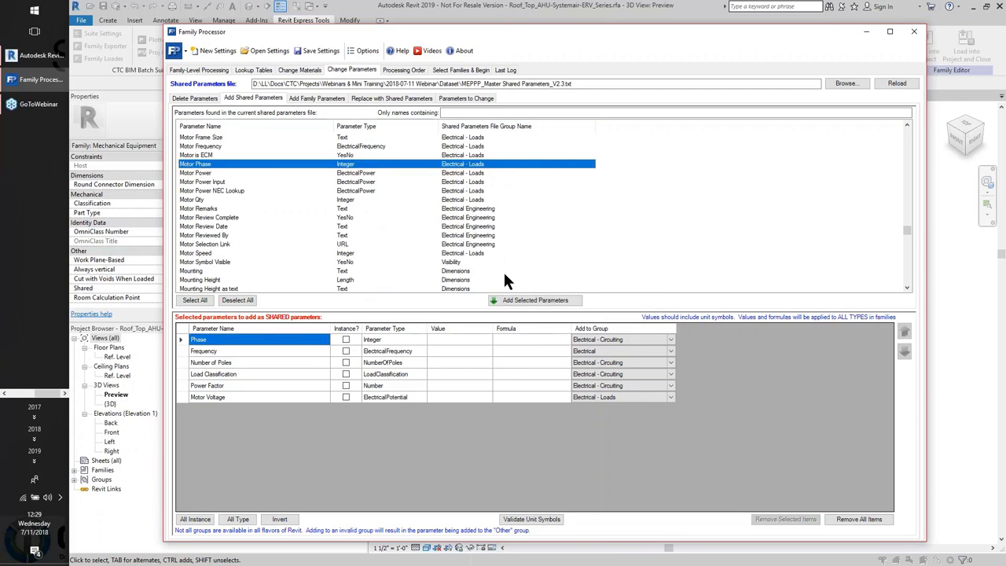
left_click(533, 298)
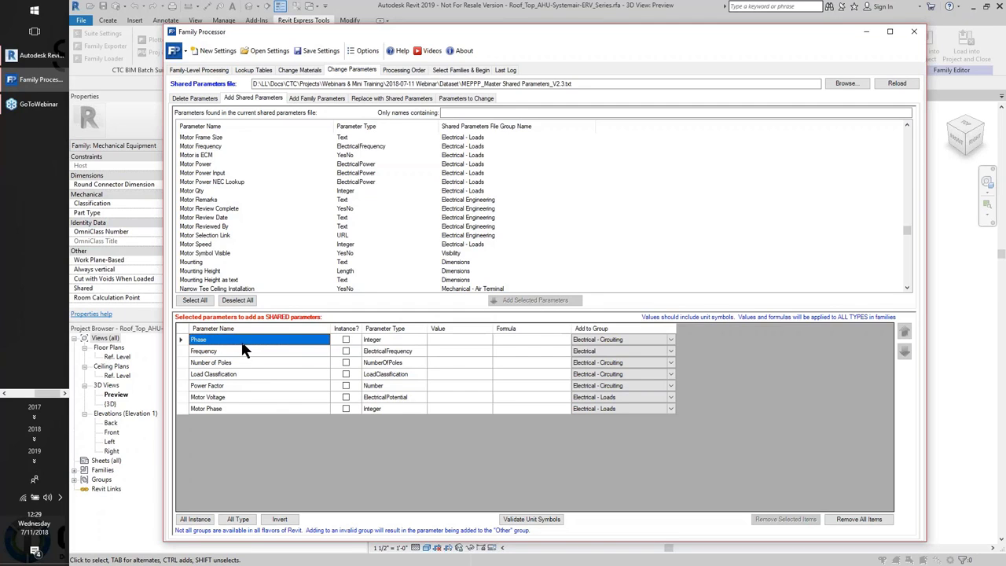
Step: Add Compressor Motor Phase and Compressor Motor Voltage to the list of shared parameters for the family
left_click(206, 245)
type("com")
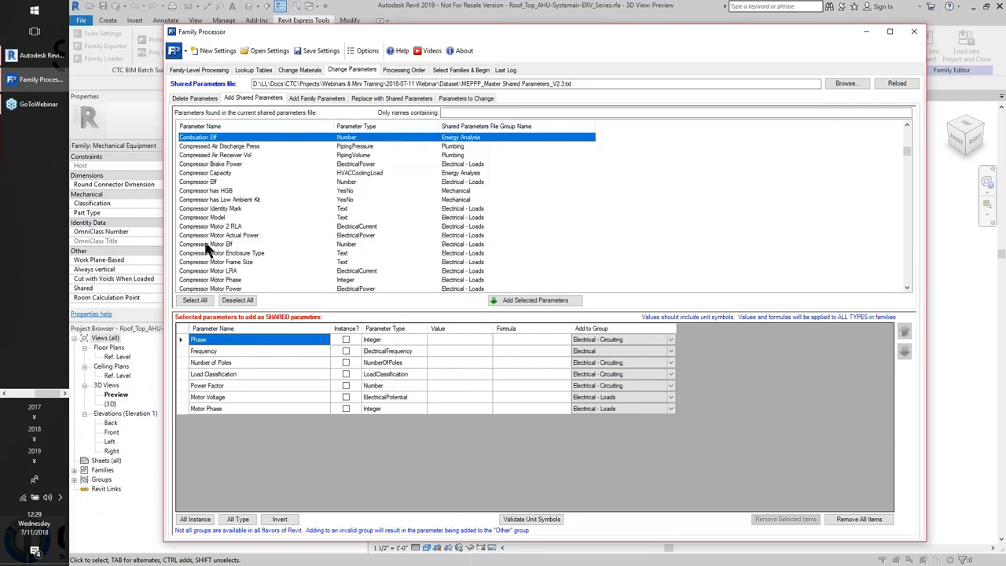
scroll(263, 285, "down", 1)
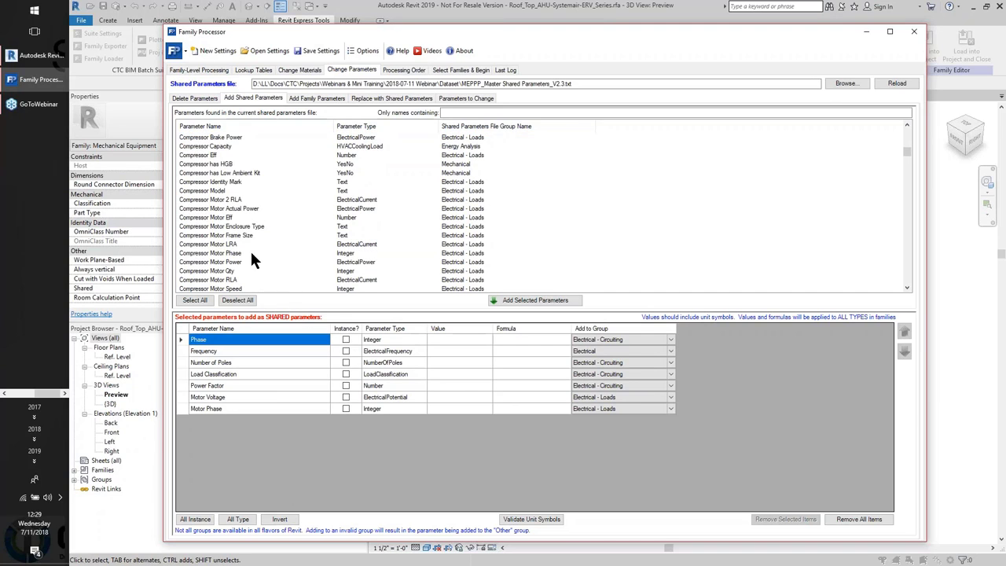
scroll(250, 260, "down", 1)
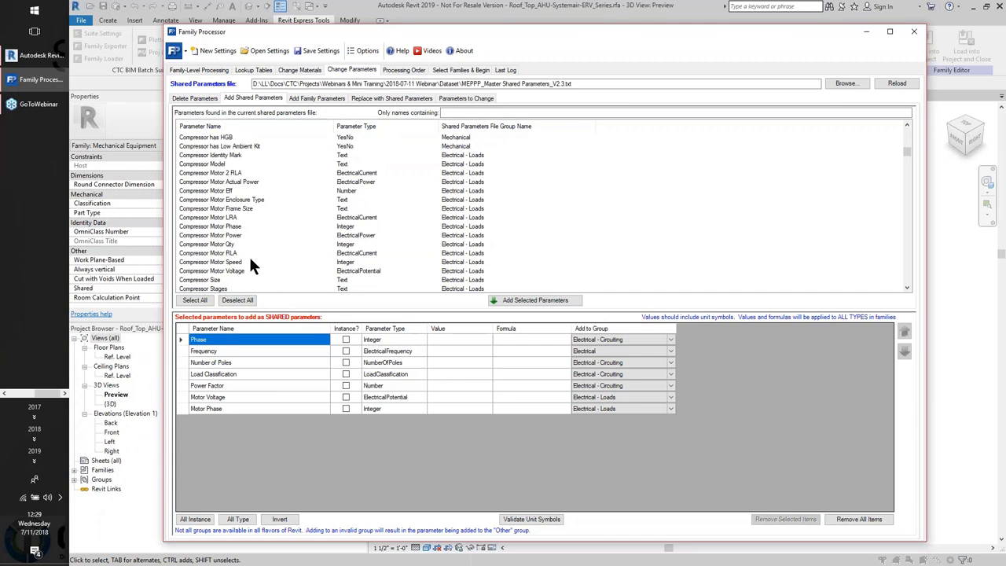
left_click(231, 269)
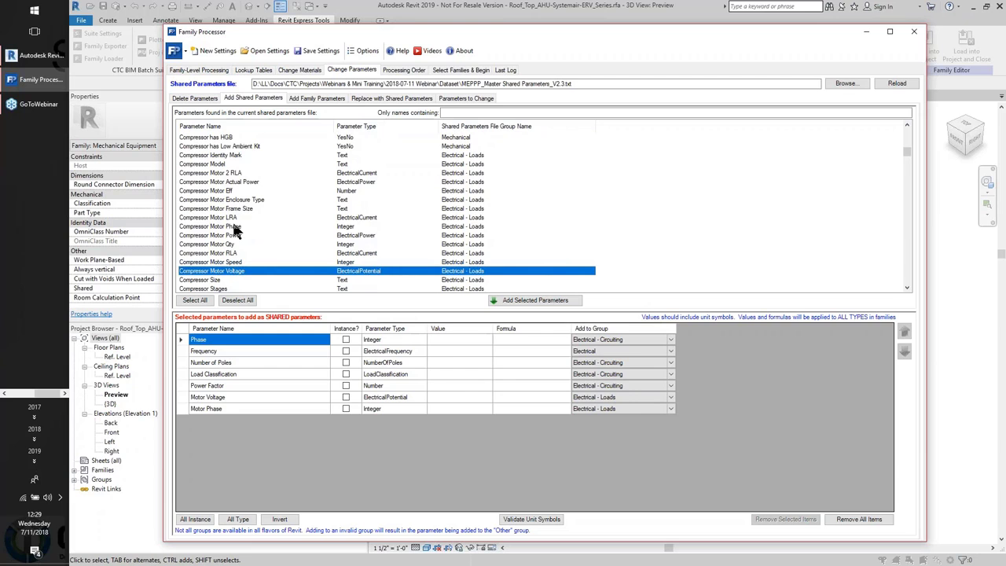
left_click(233, 226, "ctrl")
left_click(526, 300)
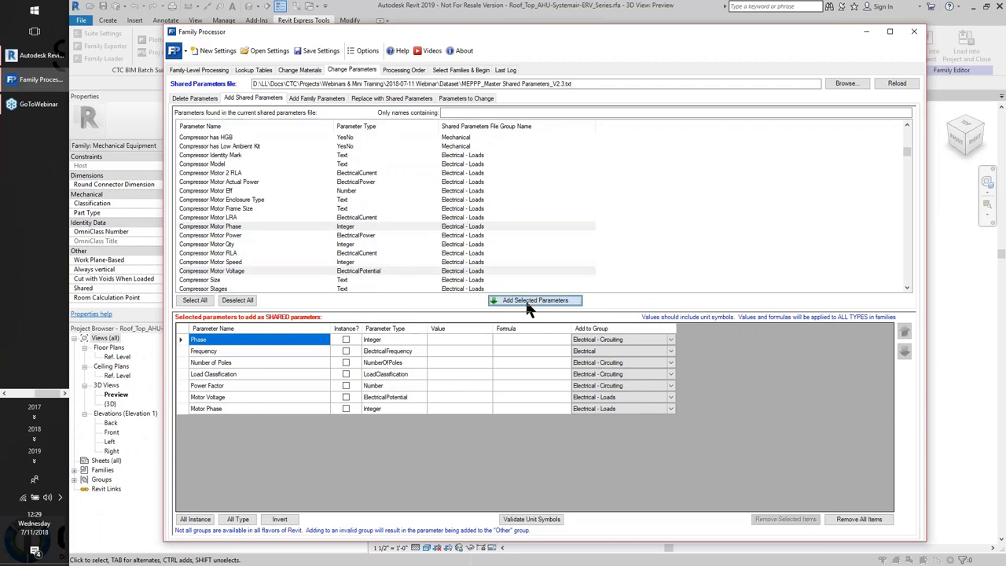
Step: Add Heating Element Phase and Heating Element Voltage to the list of shared parameters for the family
left_click(210, 227)
type("heat")
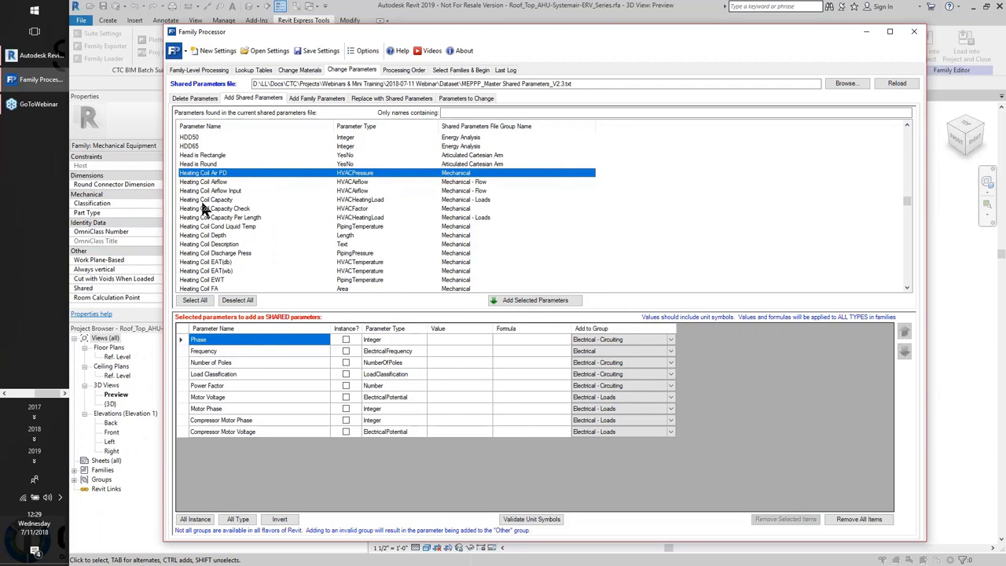
scroll(230, 221, "down", 5)
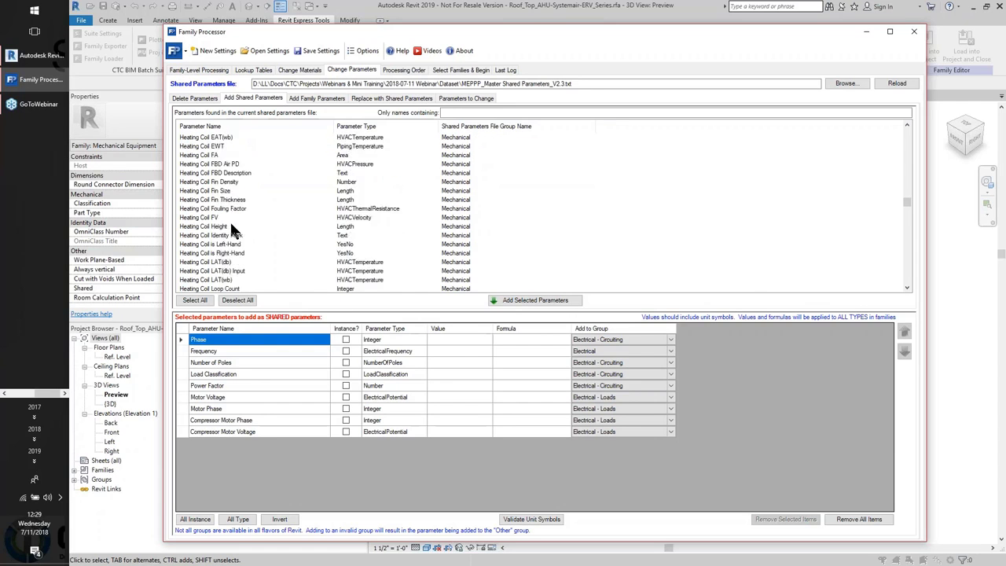
scroll(230, 220, "down", 8)
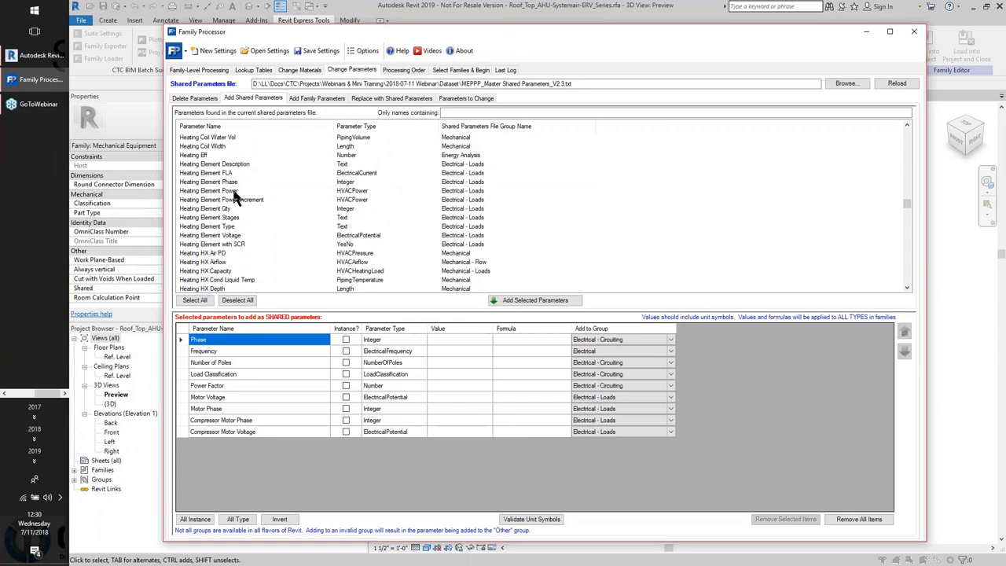
left_click(228, 183)
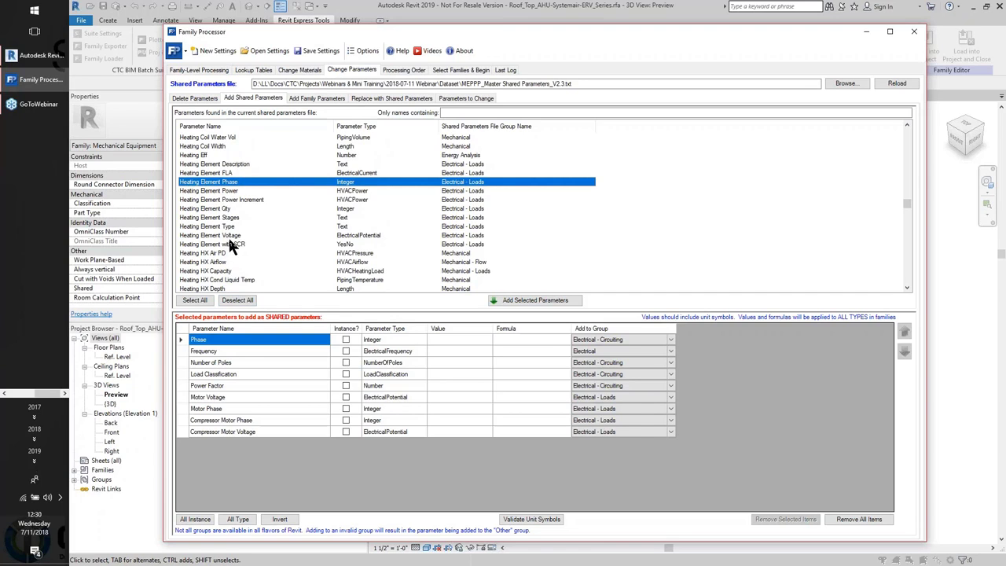
left_click(229, 237, "ctrl")
left_click(542, 300)
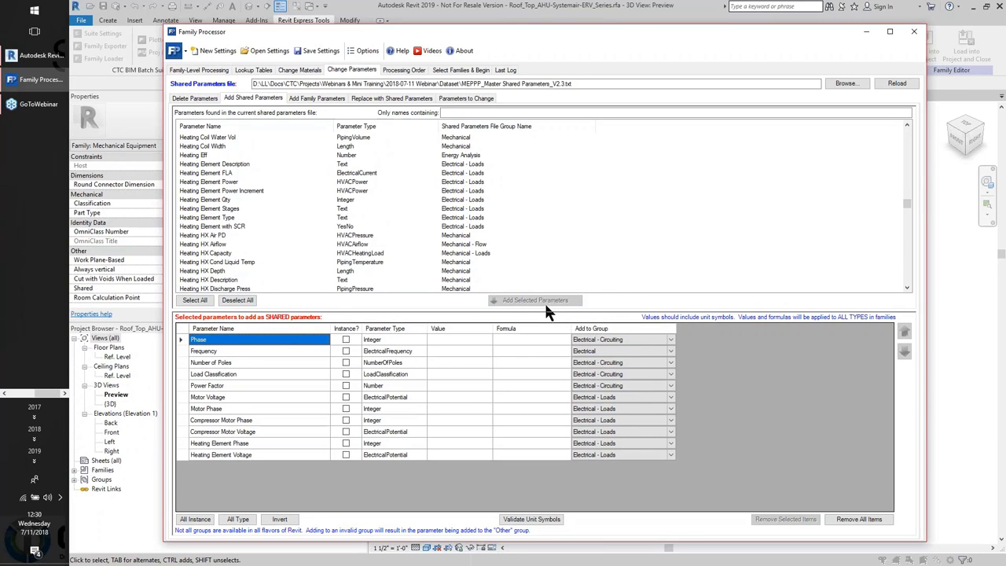
Step: Add Motor Coordination Required to the list of shared parameters for the family
left_click(204, 234)
type("mot")
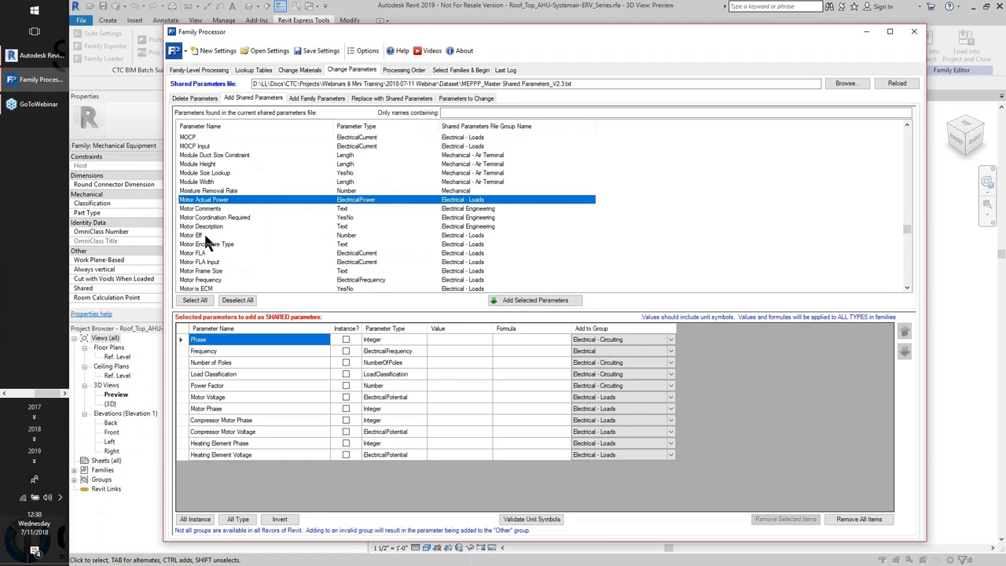
left_click(226, 217)
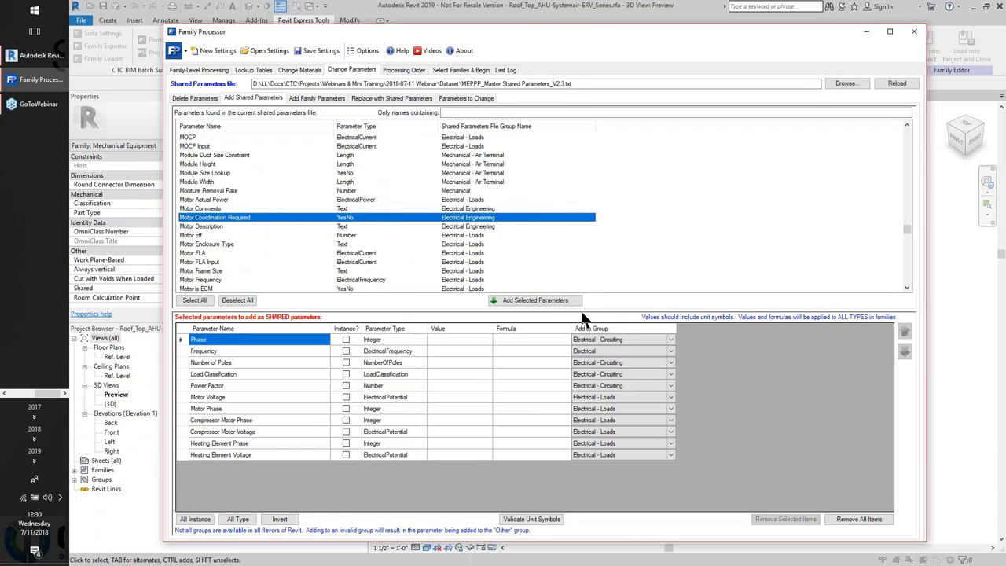
left_click(522, 300)
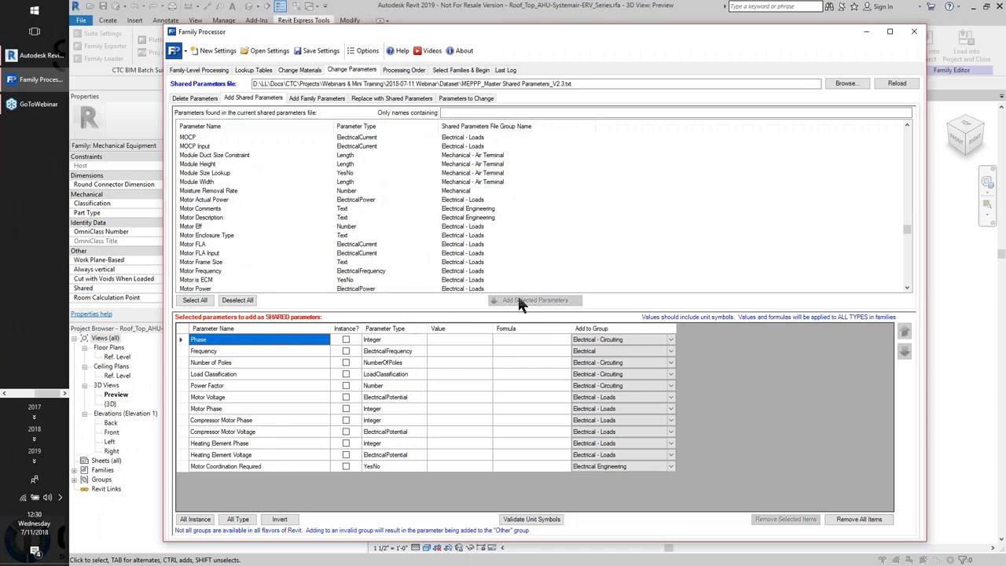
Step: Add Schedule Appear On and Schedule Sort Order to the list of shared parameters for the family
left_click(206, 236)
type("sc")
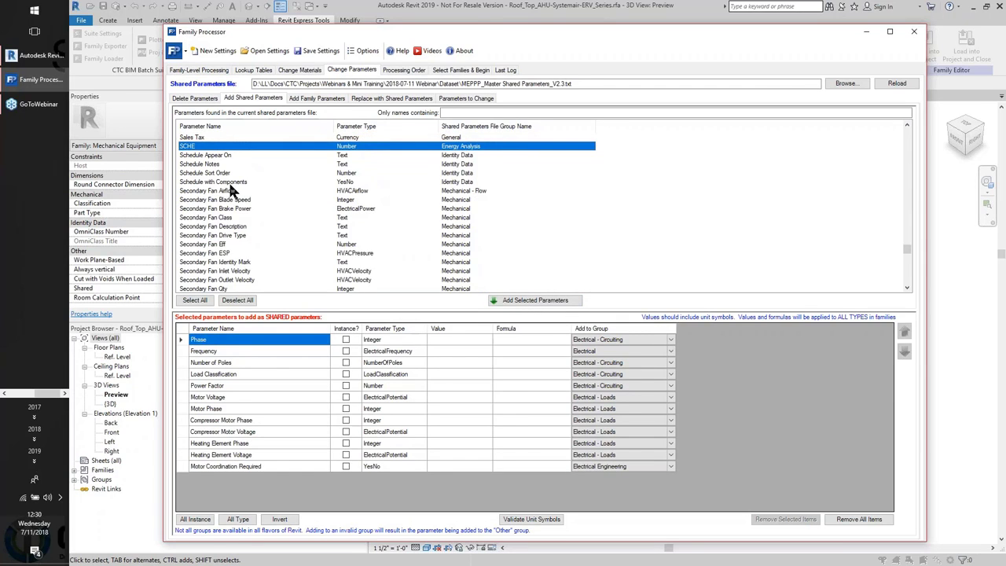
left_click(224, 155)
left_click(535, 298)
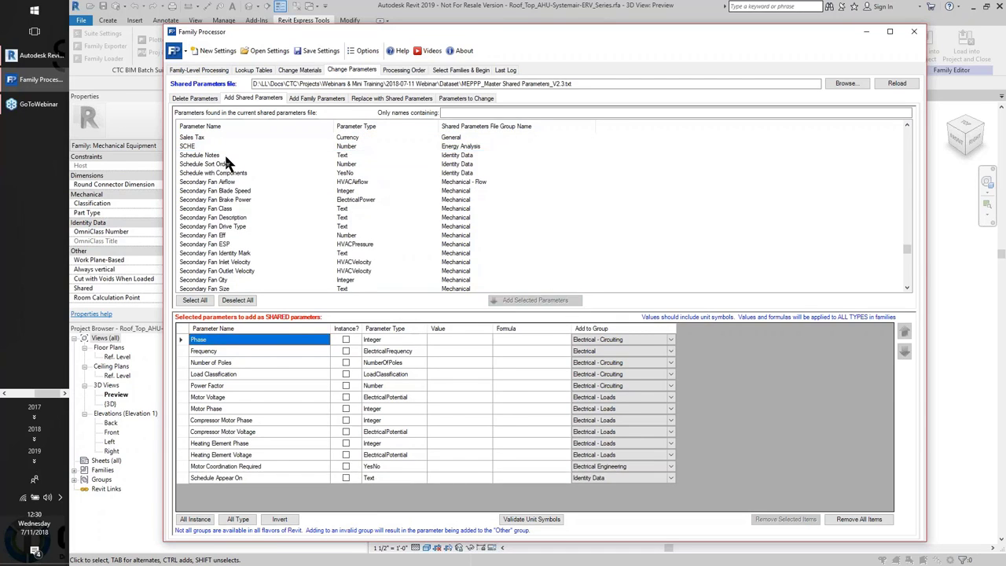
left_click(223, 166)
left_click(537, 300)
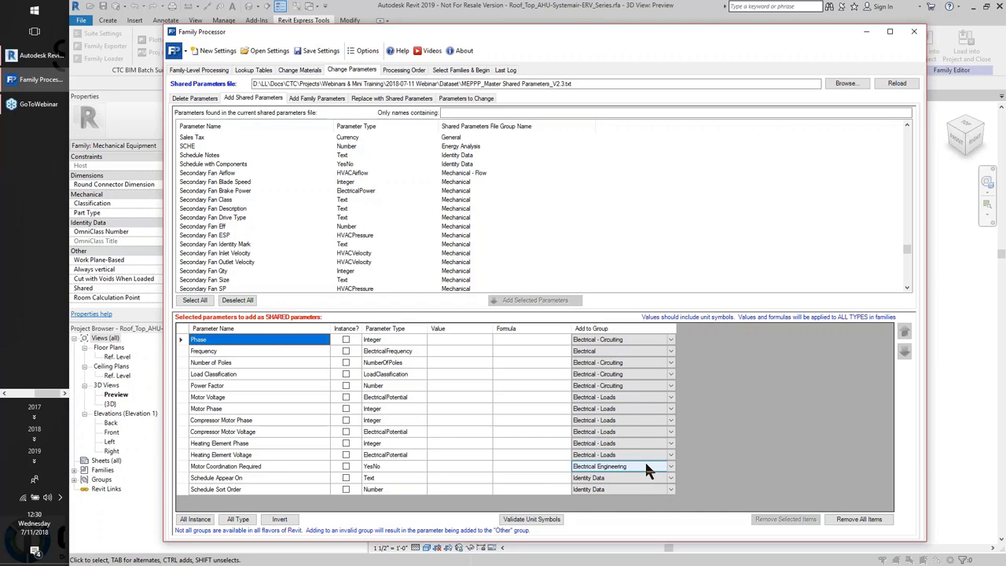
Step: Assign Heating Element Voltage and Heating Element Phase to the Electrical - Circuiting parameter group
left_click(668, 454)
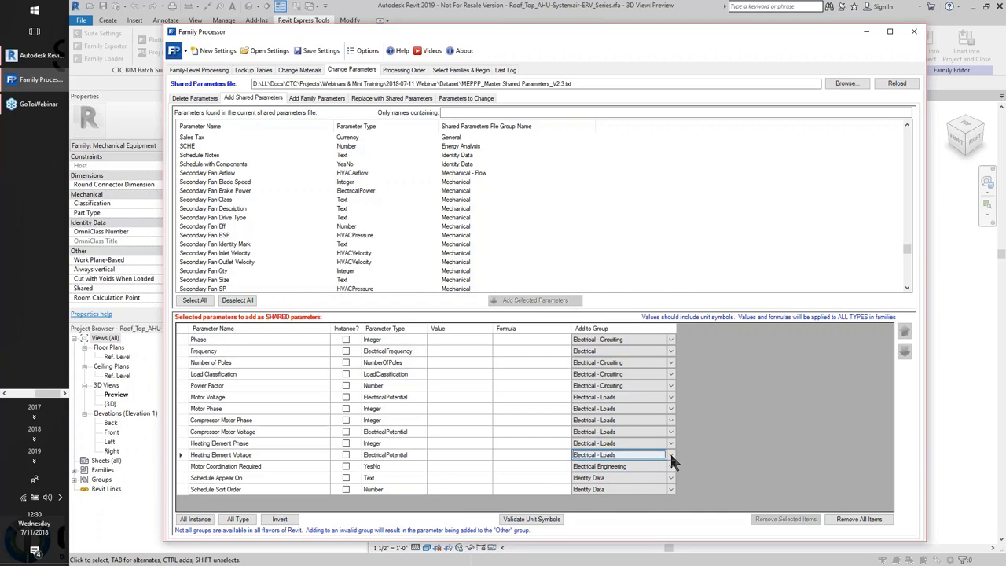
left_click(669, 454)
scroll(618, 396, "up", 4)
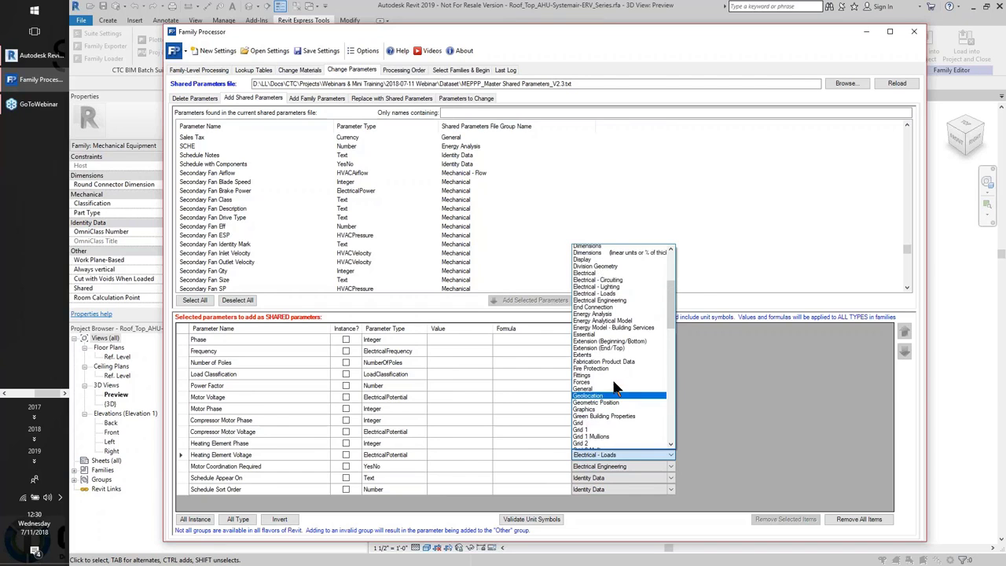
scroll(619, 390, "up", 2)
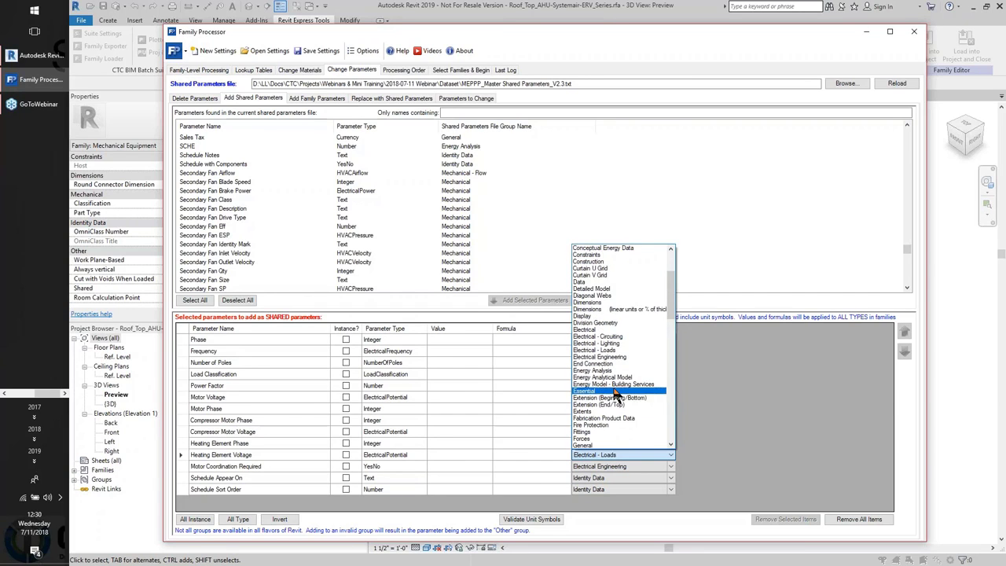
left_click(608, 337)
left_click(671, 443)
left_click(671, 443)
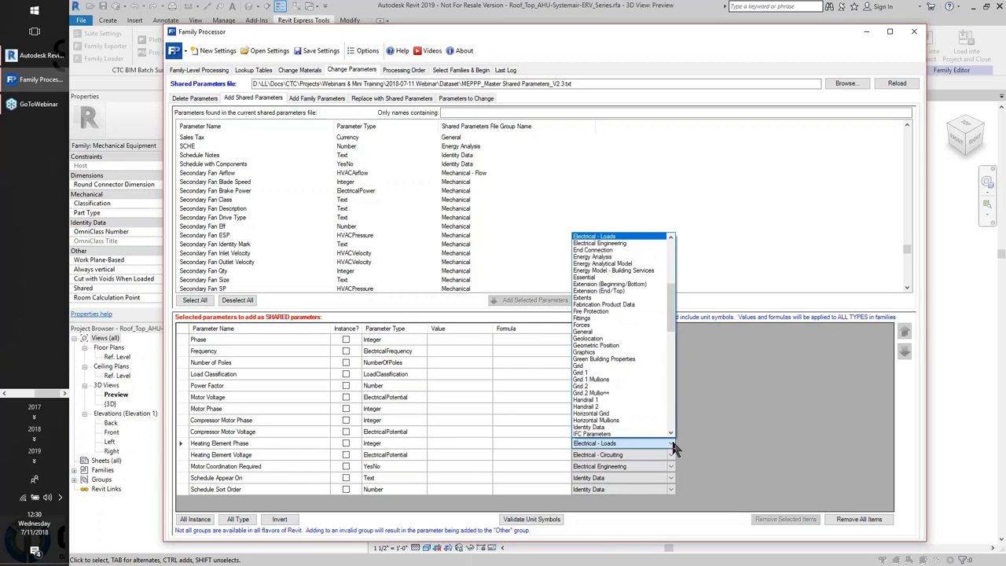
scroll(624, 338, "up", 6)
left_click(621, 305)
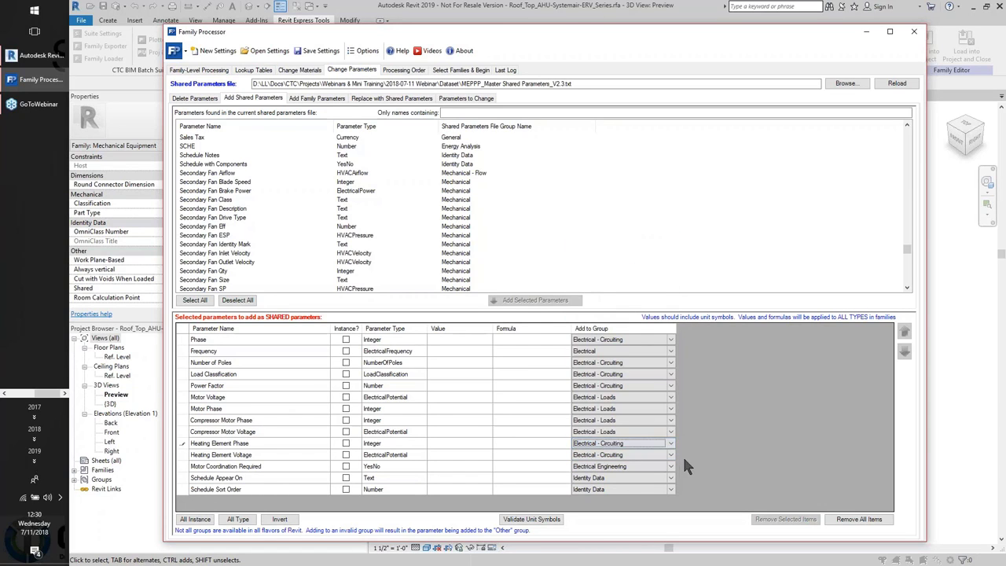
Step: Assign Compressor Motor Voltage and Compressor Motor Phase to the Electrical - Circuiting parameter group
left_click(671, 432)
left_click(670, 432)
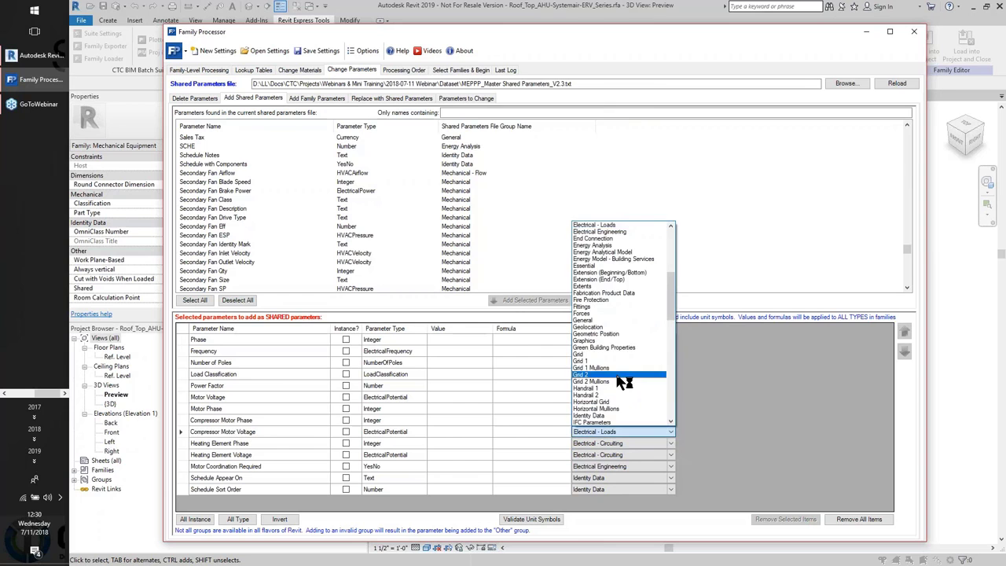
scroll(670, 346, "up", 2)
left_click(614, 273)
left_click(669, 413)
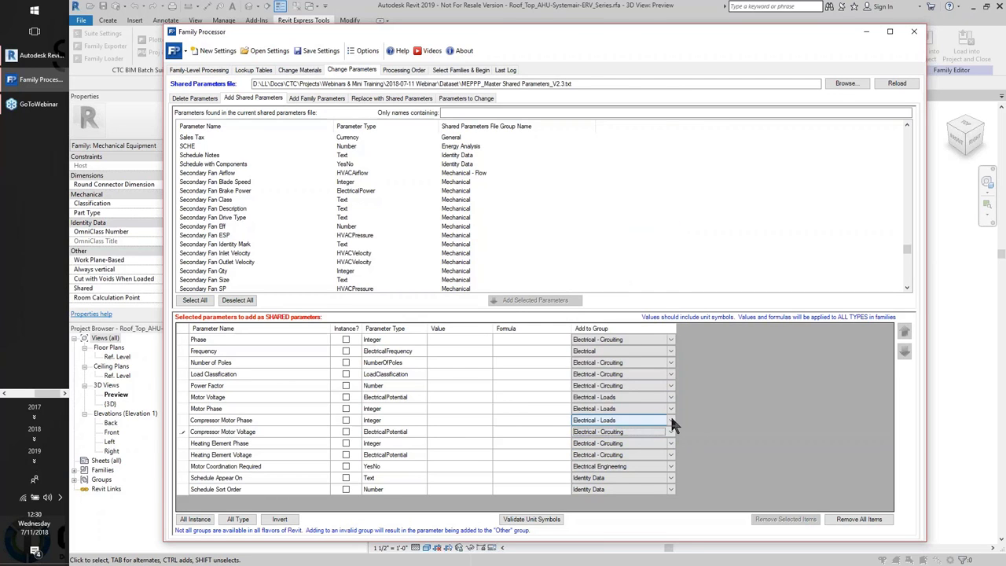
left_click(669, 414)
scroll(615, 371, "up", 3)
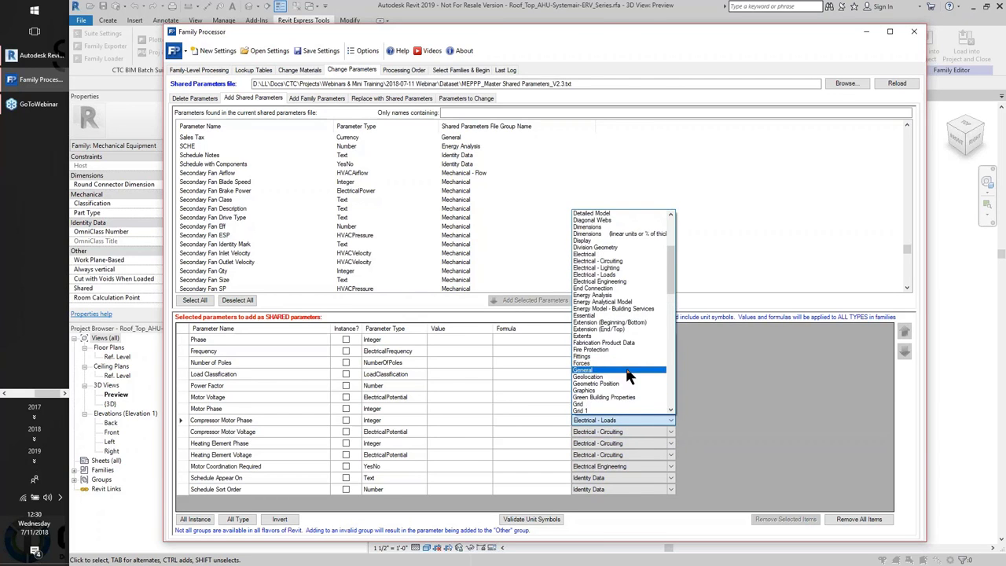
left_click(604, 277)
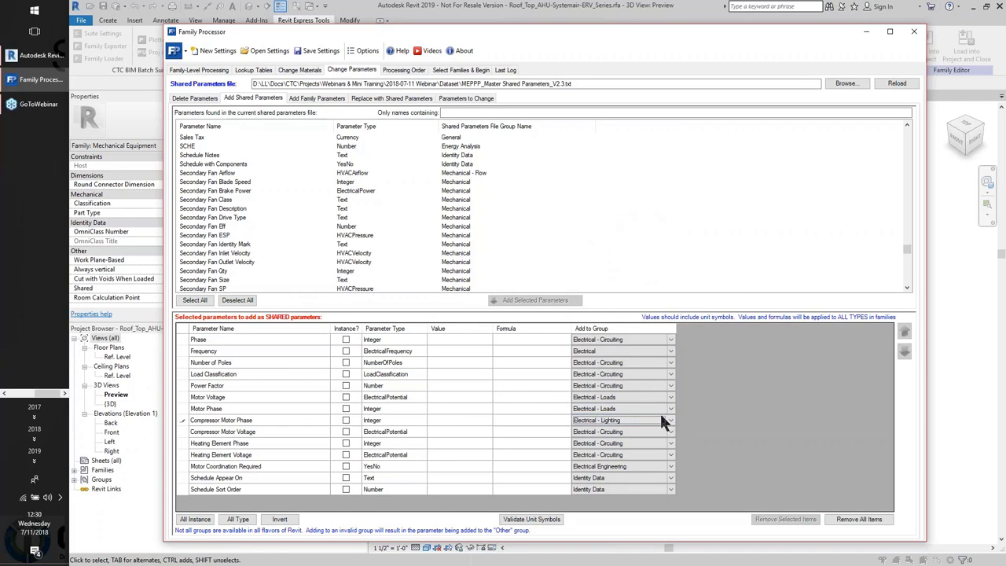
left_click(669, 415)
scroll(624, 283, "up", 3)
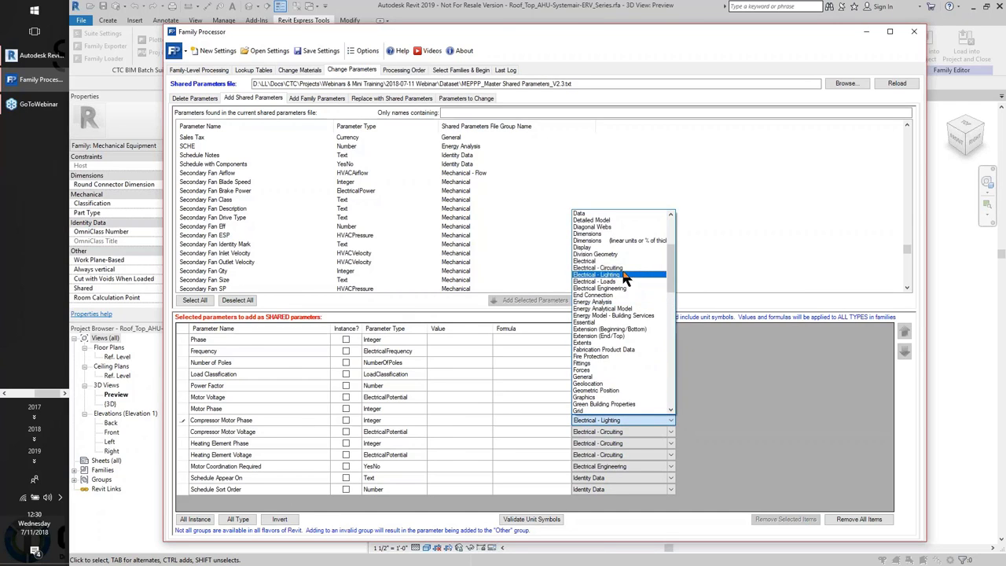
left_click(624, 275)
Step: Assign Motor Phase and Motor Voltage to the Electrical - Circuiting parameter group
left_click(670, 407)
left_click(669, 405)
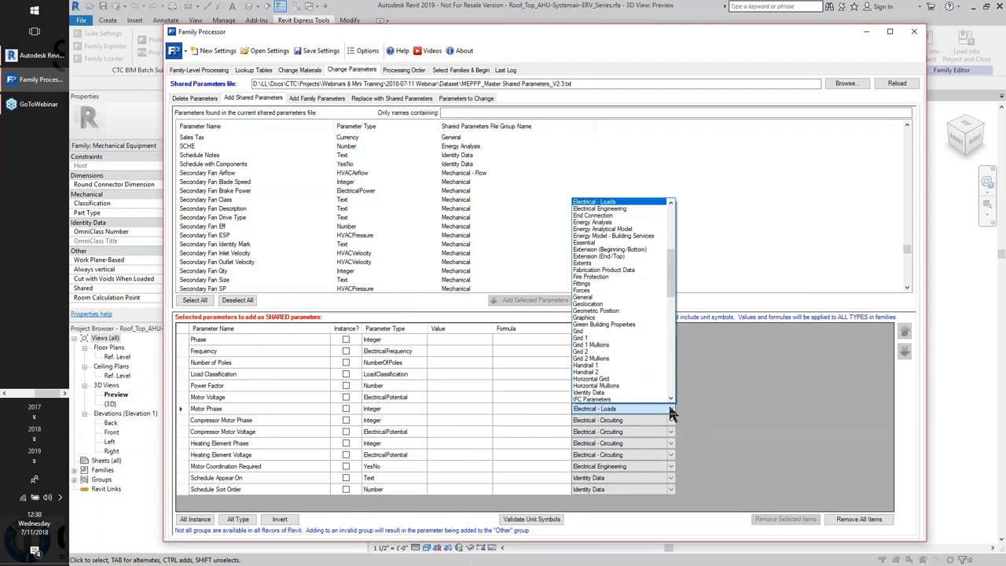
scroll(631, 291, "up", 2)
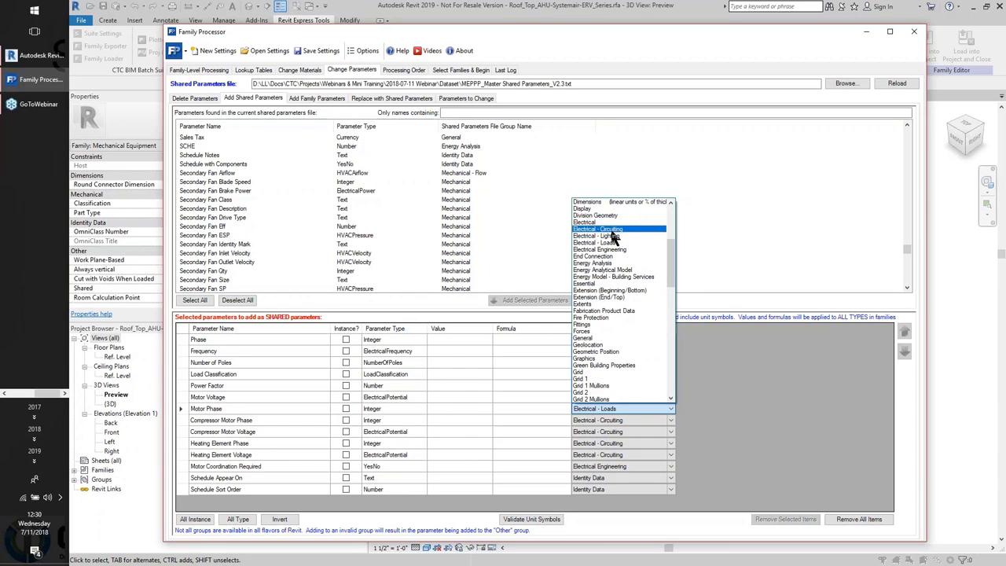
left_click(610, 229)
left_click(668, 392)
left_click(669, 393)
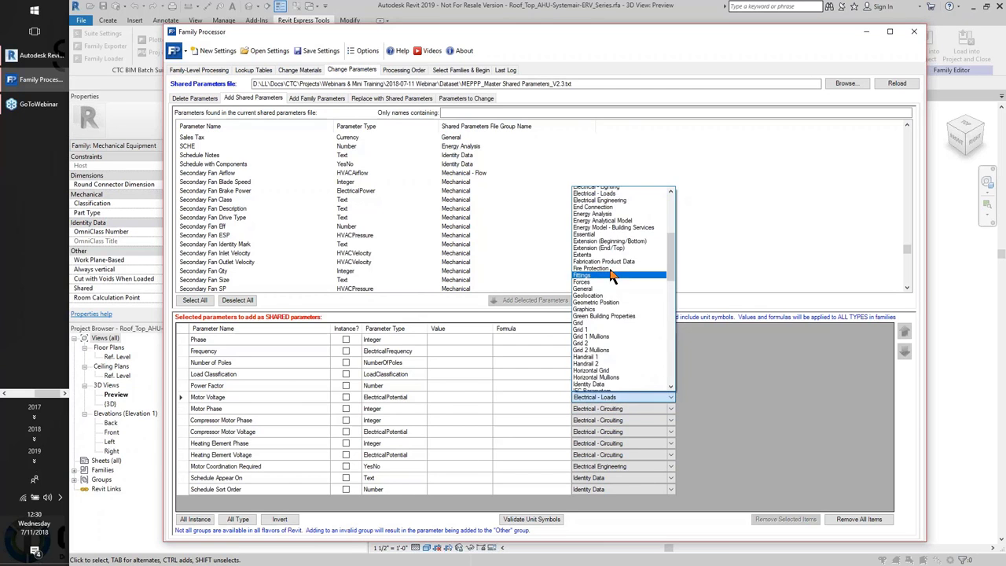
scroll(612, 275, "up", 2)
left_click(609, 230)
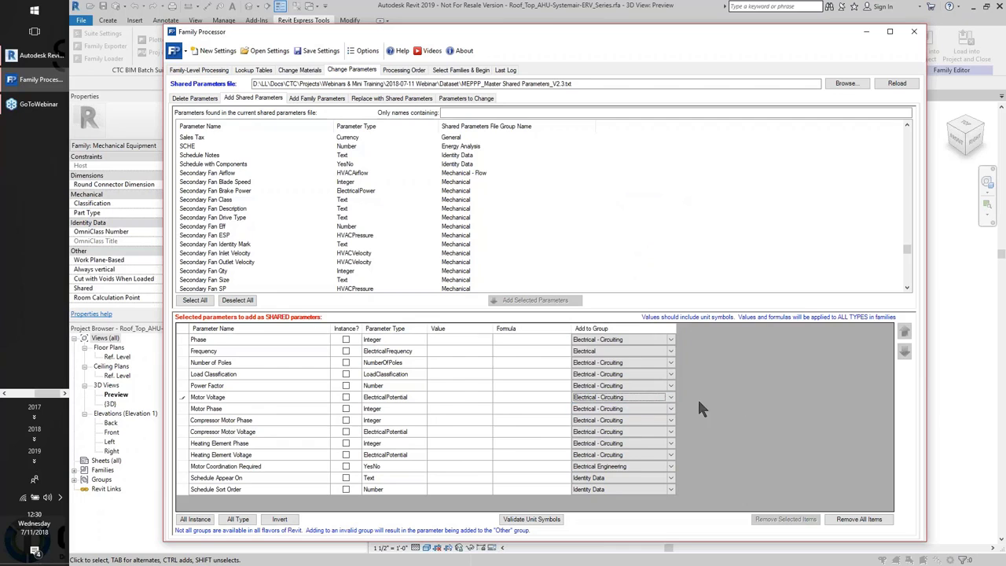
Step: Assign the Frequency parameter to the Electrical - Circuiting parameter group
left_click(672, 349)
left_click(671, 351)
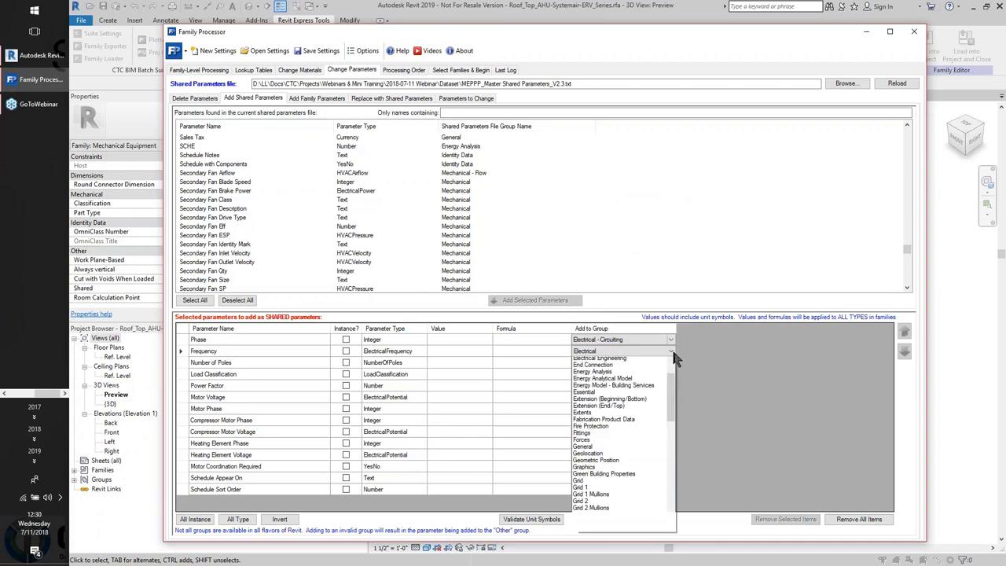
scroll(629, 377, "up", 1)
left_click(633, 384)
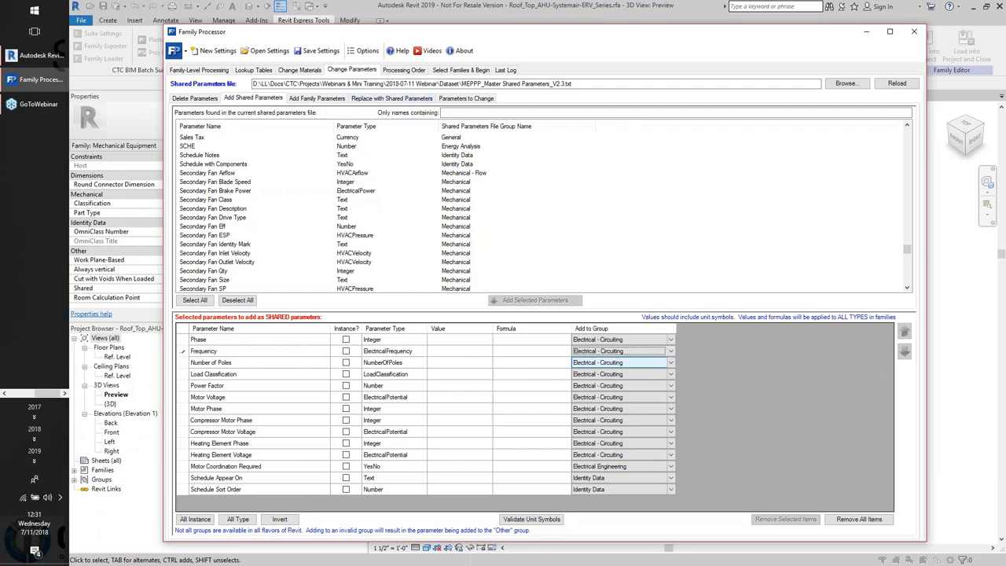
Step: Process only the current family file to add the listed shared parameters, reviewing the task summary before continuing
left_click(462, 70)
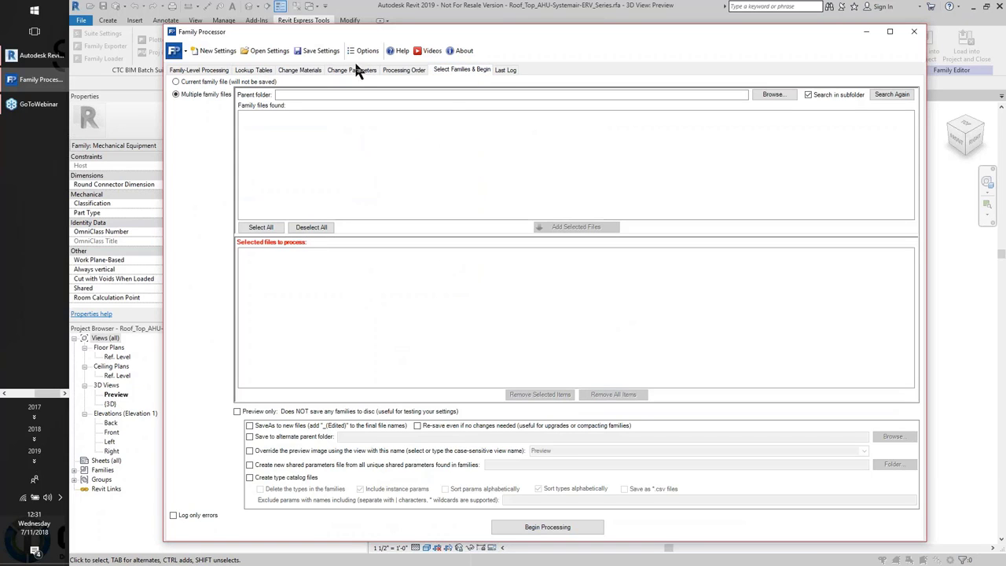
left_click(190, 83)
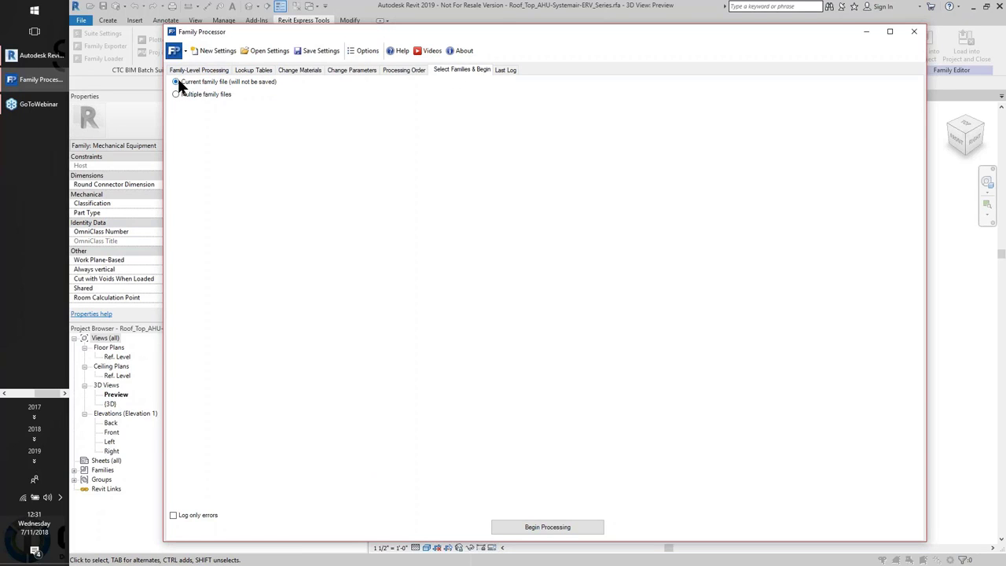
left_click(566, 527)
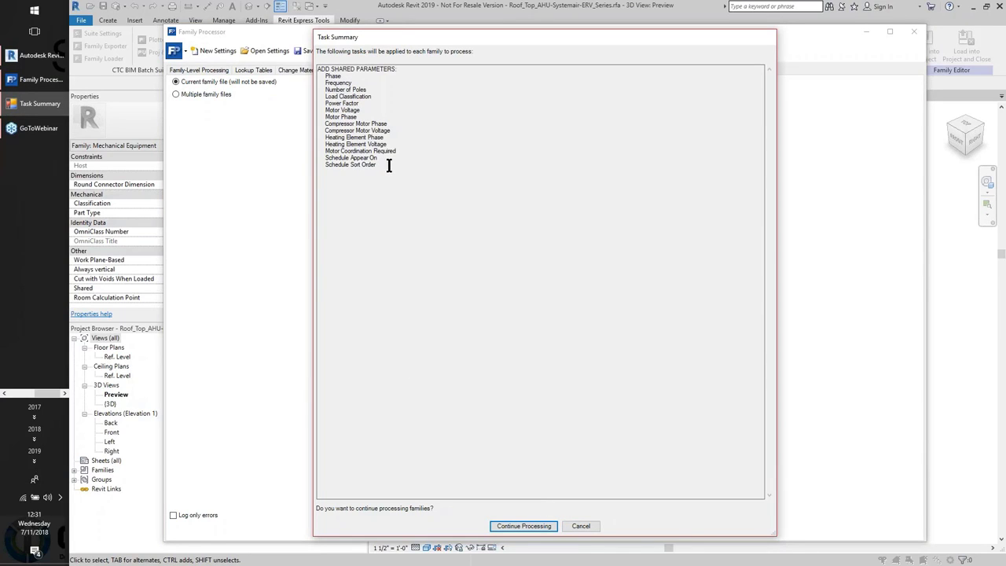
left_click_drag(386, 167, 307, 86)
left_click(414, 351)
left_click(523, 525)
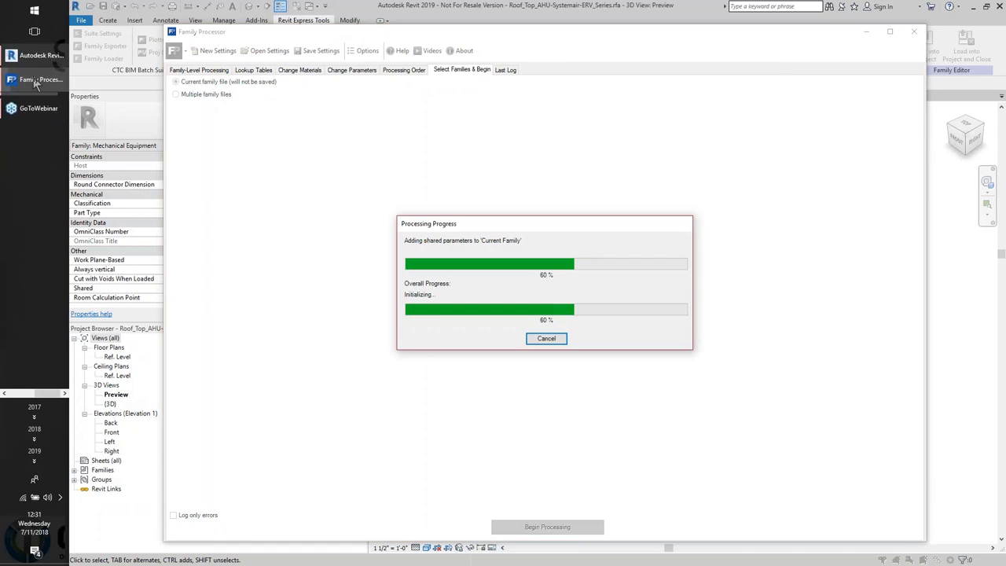
Step: Check the Family Processor log and bring the rooftop AHU family's 3D preview view to the front
mouse_move(45, 63)
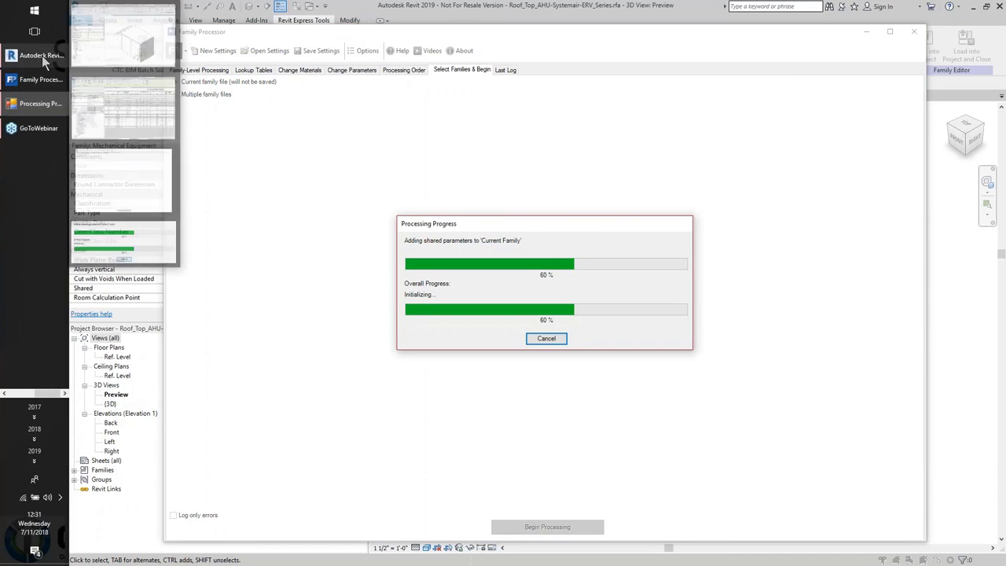
left_click(45, 63)
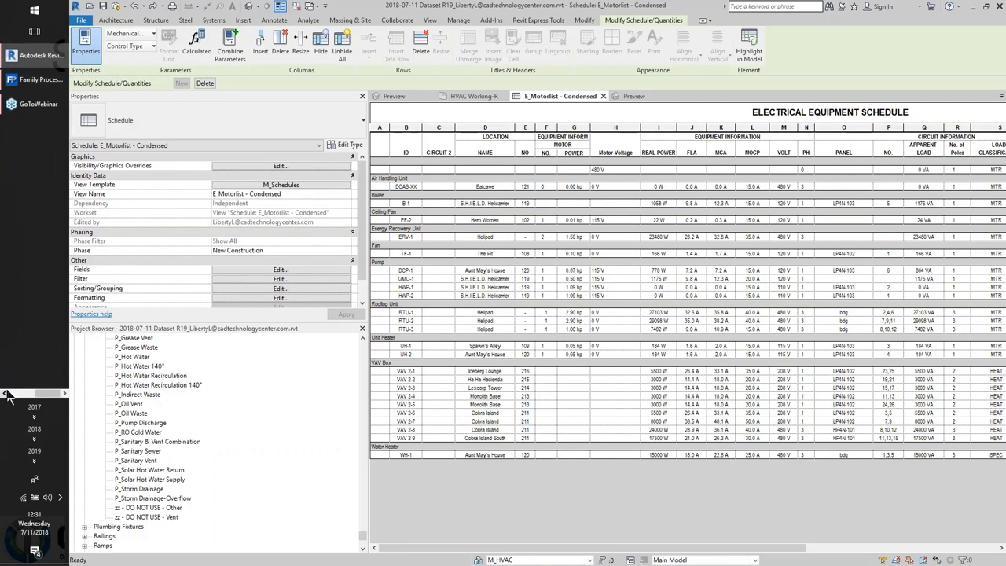
left_click(5, 393)
left_click(30, 379)
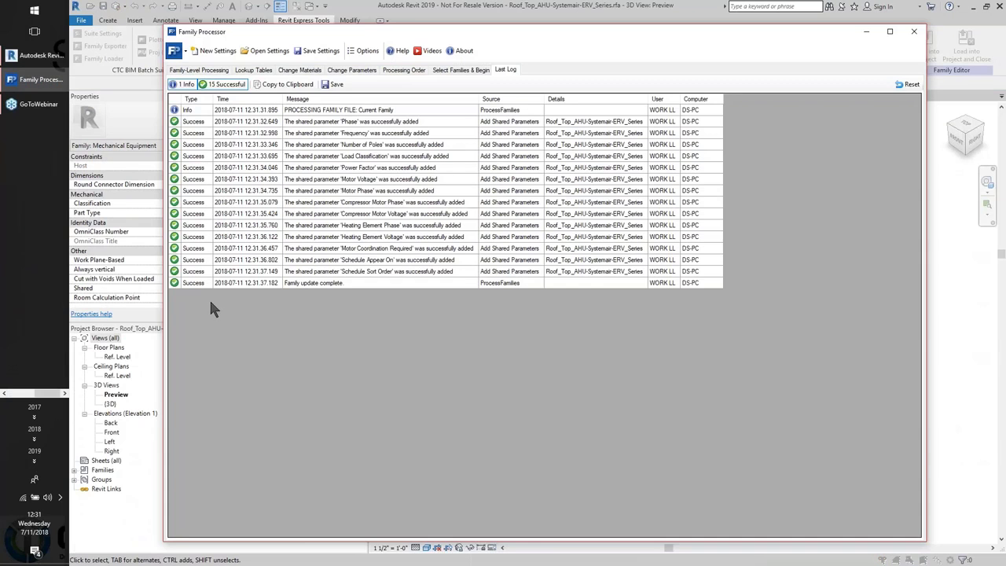
left_click(866, 31)
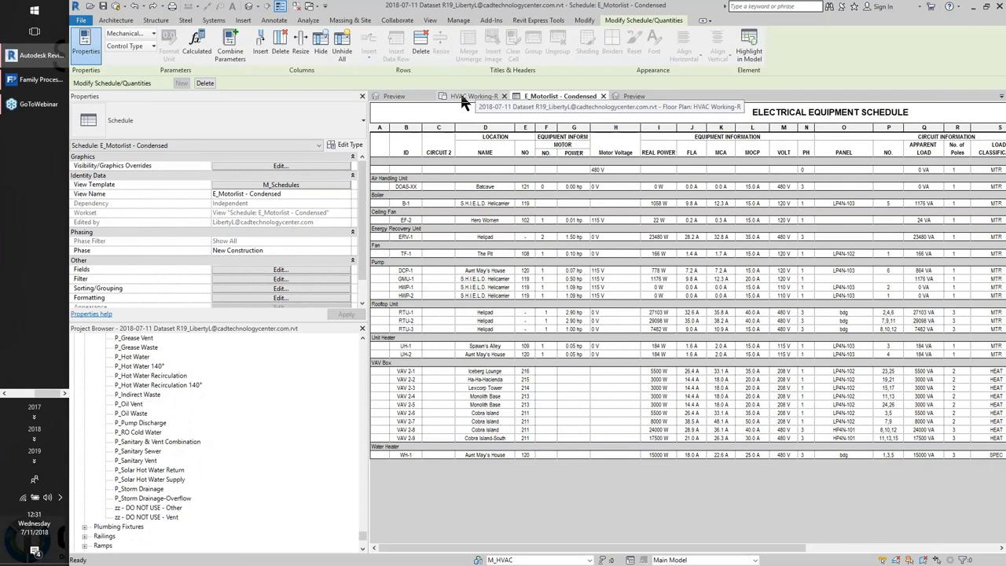
left_click(395, 93)
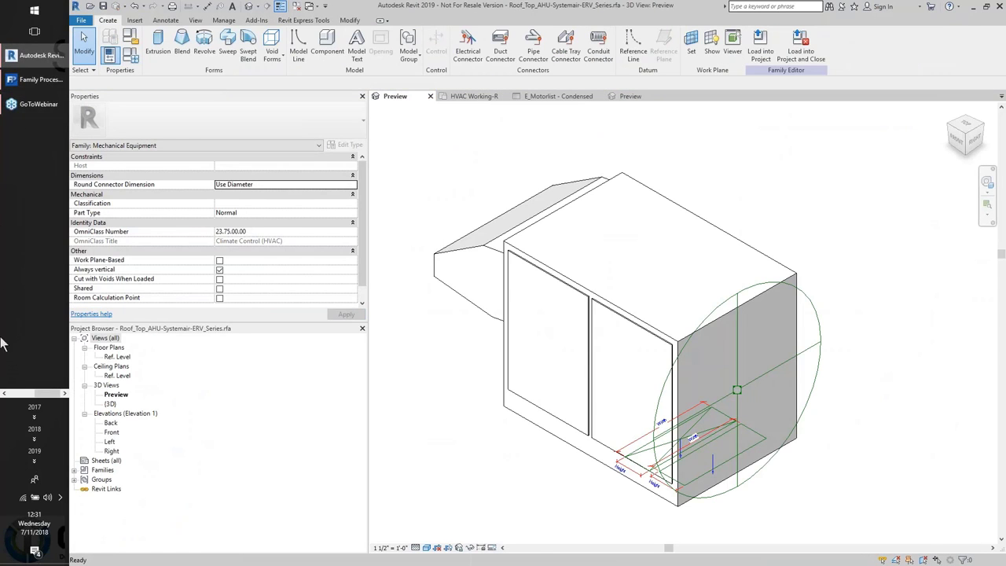
Step: Close Family Processor, commit the changes to the open family document and return to the family in Revit
left_click(5, 393)
left_click(24, 375)
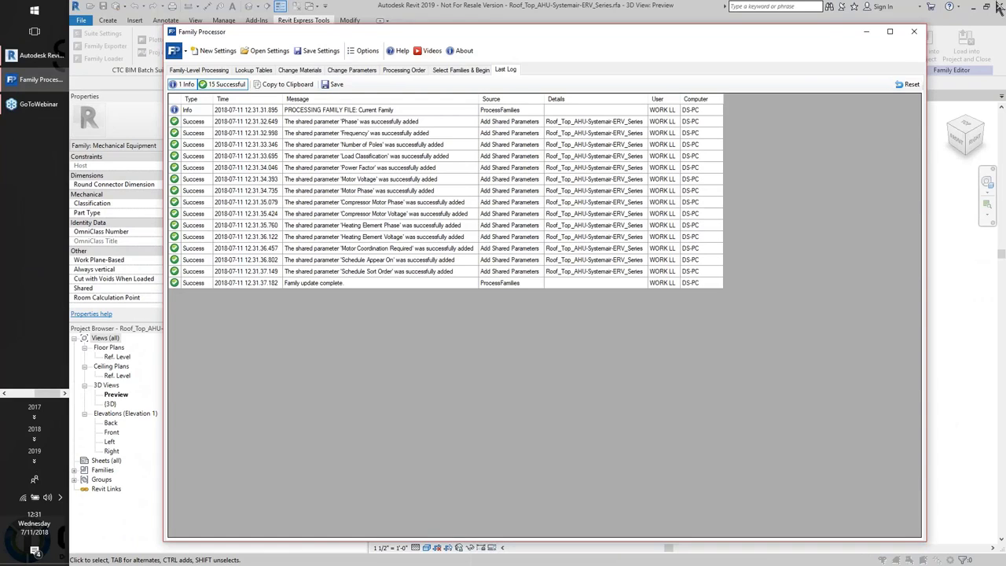
left_click(914, 32)
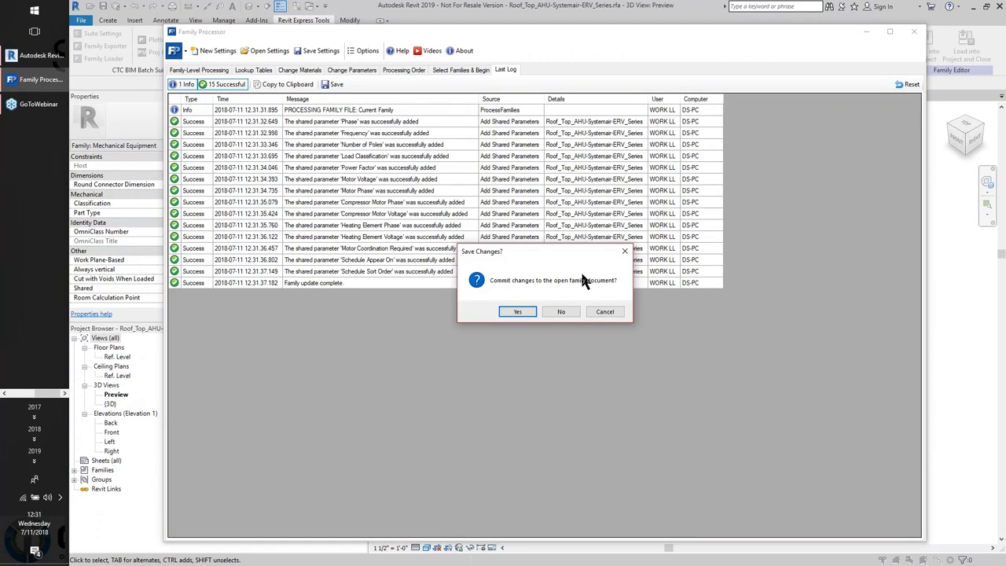
left_click(38, 59)
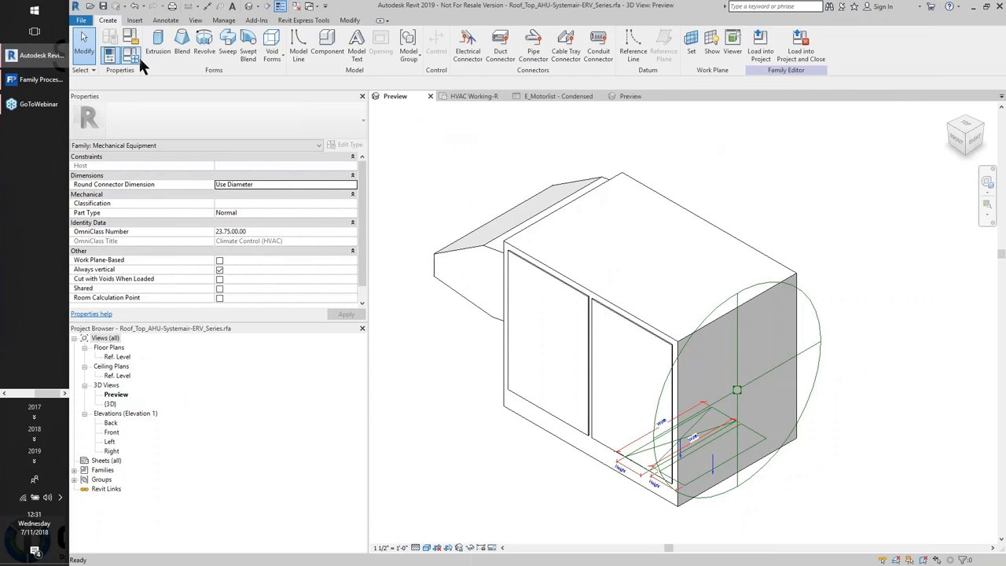
Step: Open the family types and examine the added shared parameters under Electrical - Circuiting, Identity Data and Electrical Engineering
left_click(606, 329)
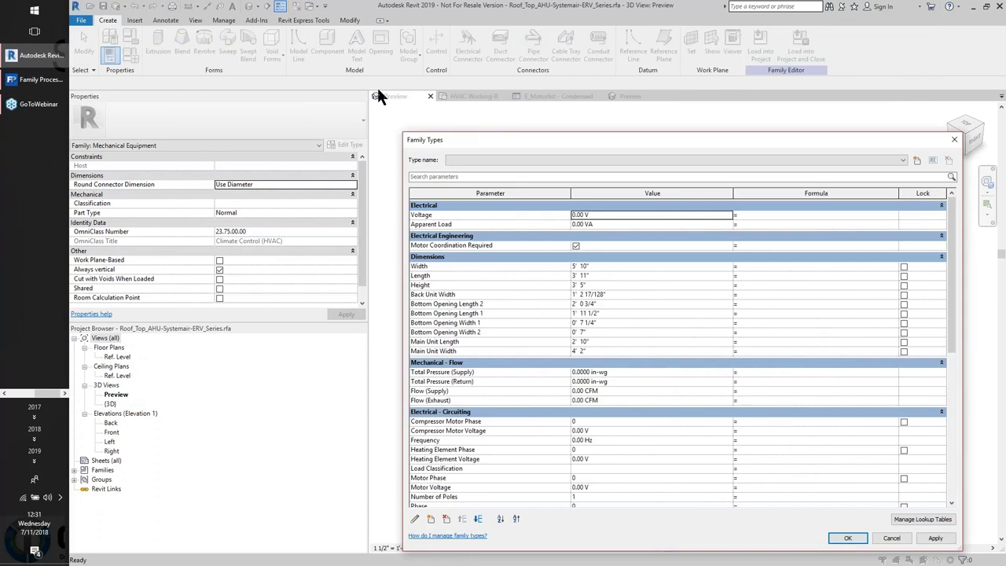
scroll(579, 313, "down", 10)
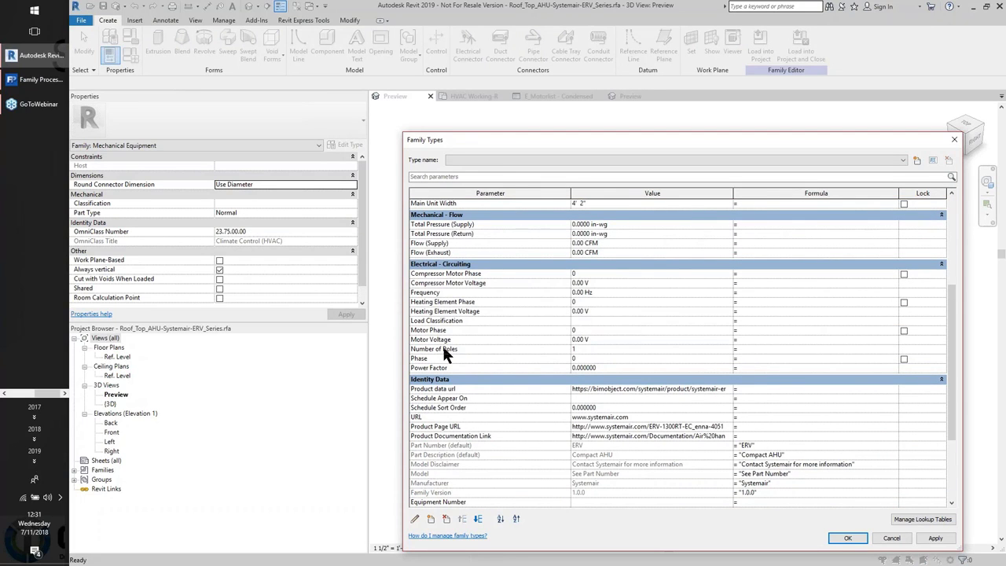
scroll(507, 291, "up", 4)
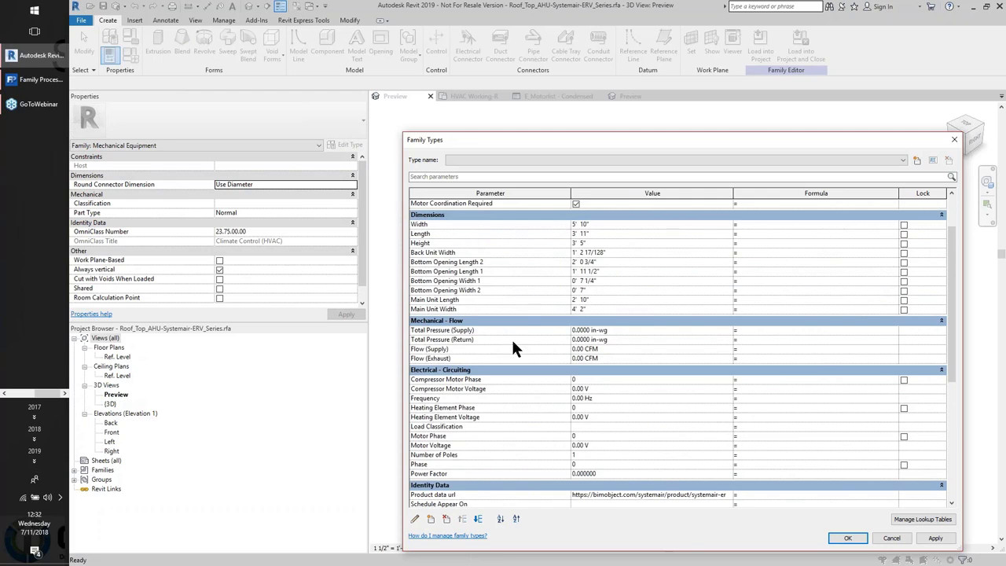
scroll(512, 348, "down", 3)
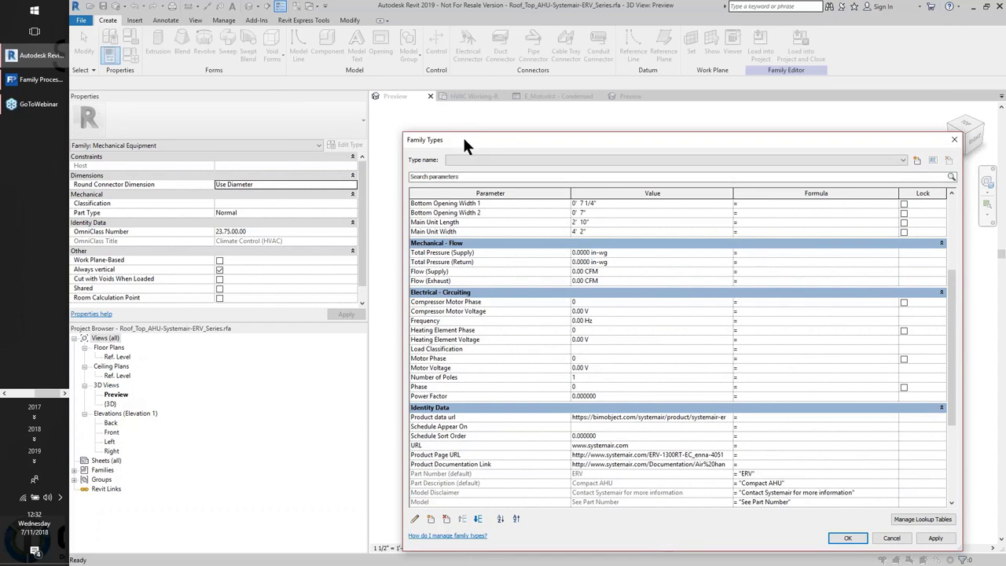
left_click_drag(462, 138, 347, 90)
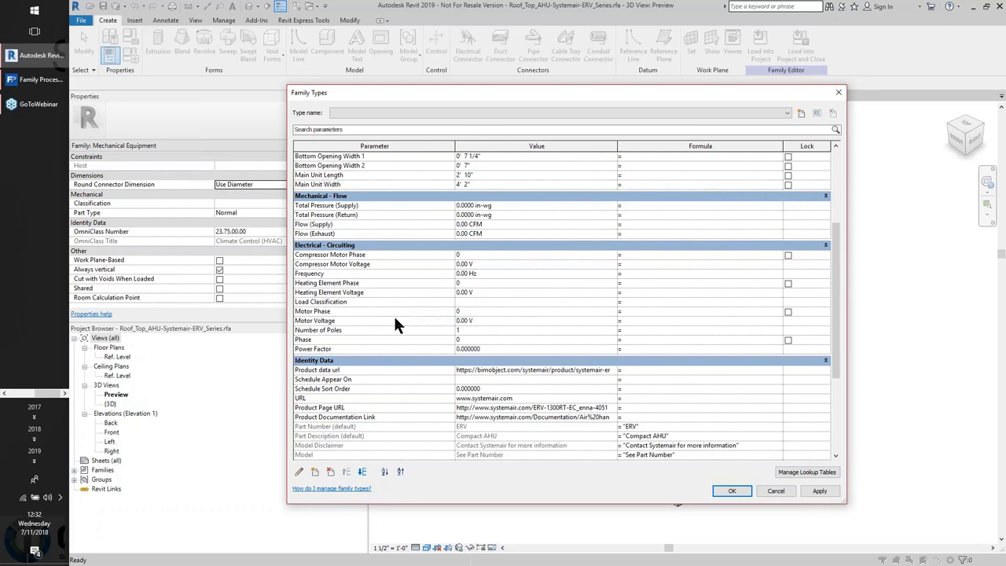
scroll(393, 323, "down", 4)
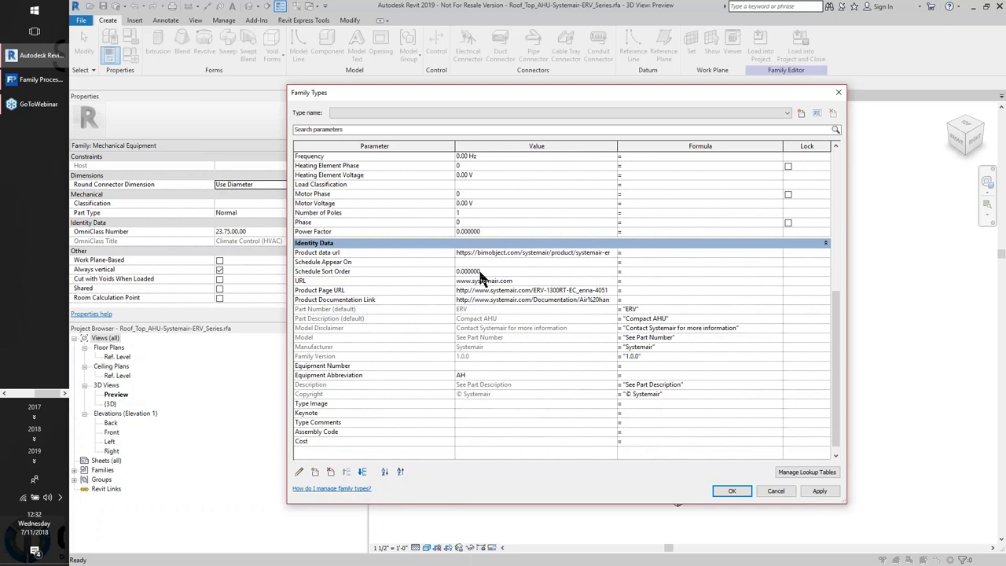
scroll(467, 378, "up", 8)
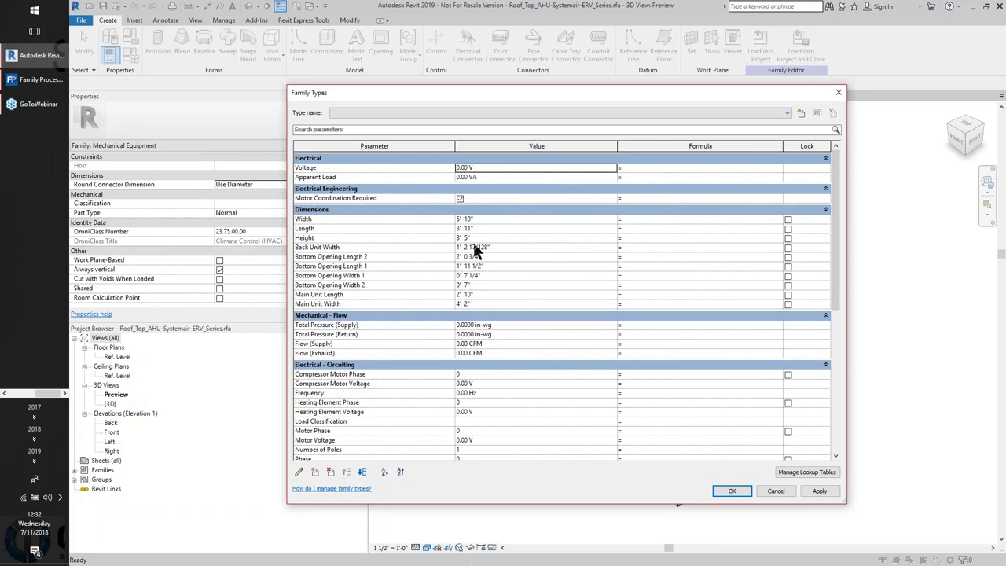
left_click(355, 199)
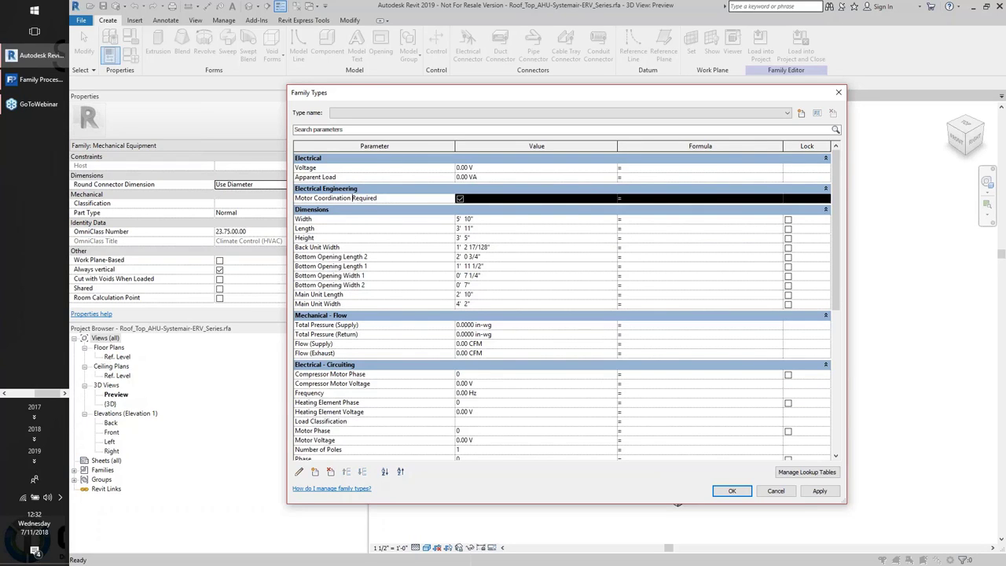
left_click(729, 491)
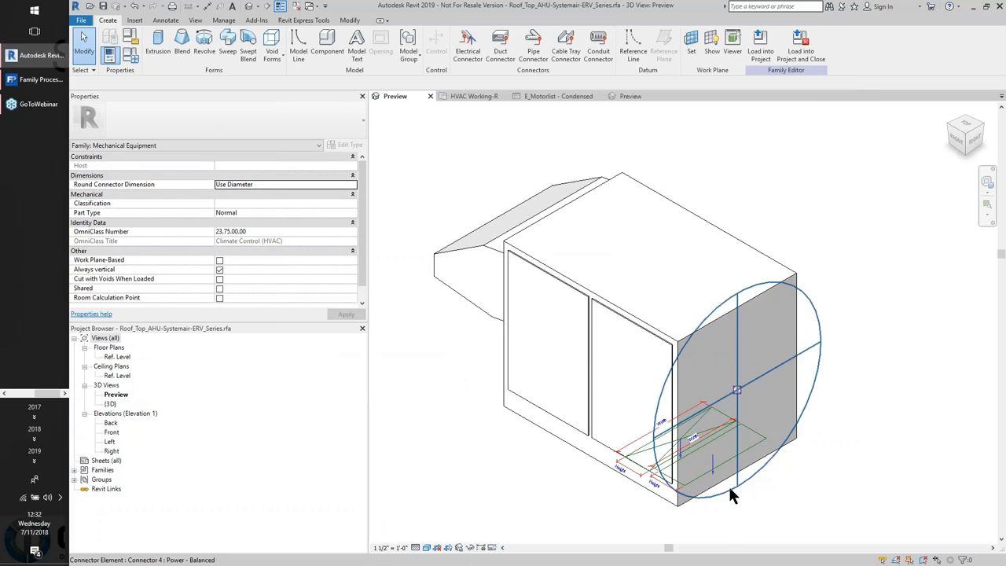
Step: Load the rooftop AHU family into the 2018-07-11 Dataset R19 project and select the placed unit in the floor plan
left_click(760, 53)
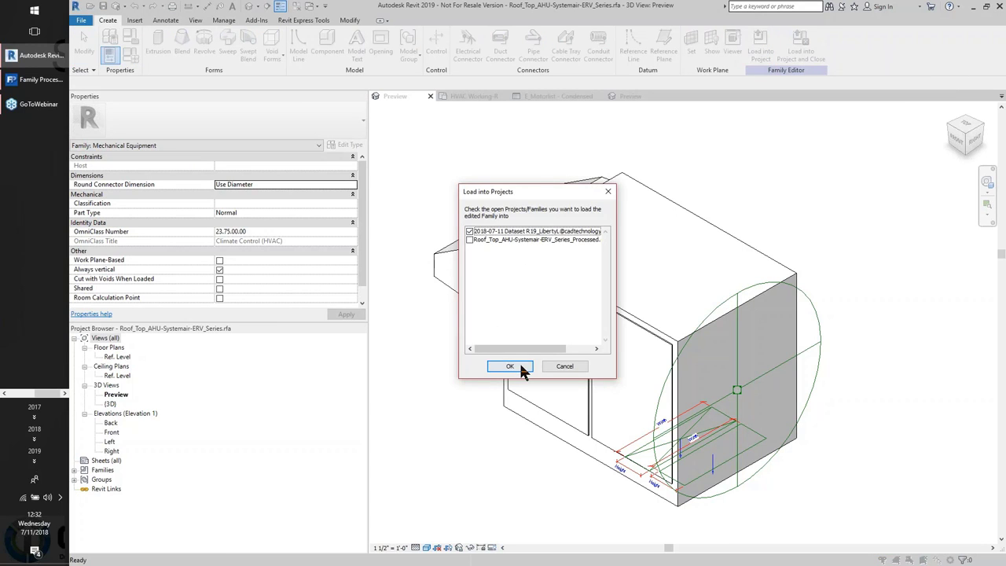
left_click(521, 366)
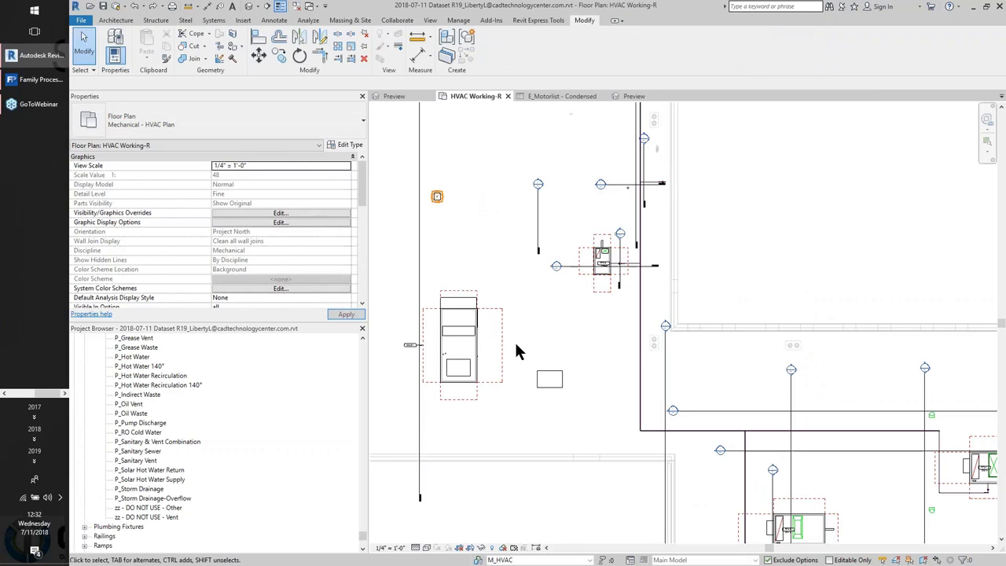
left_click(548, 380)
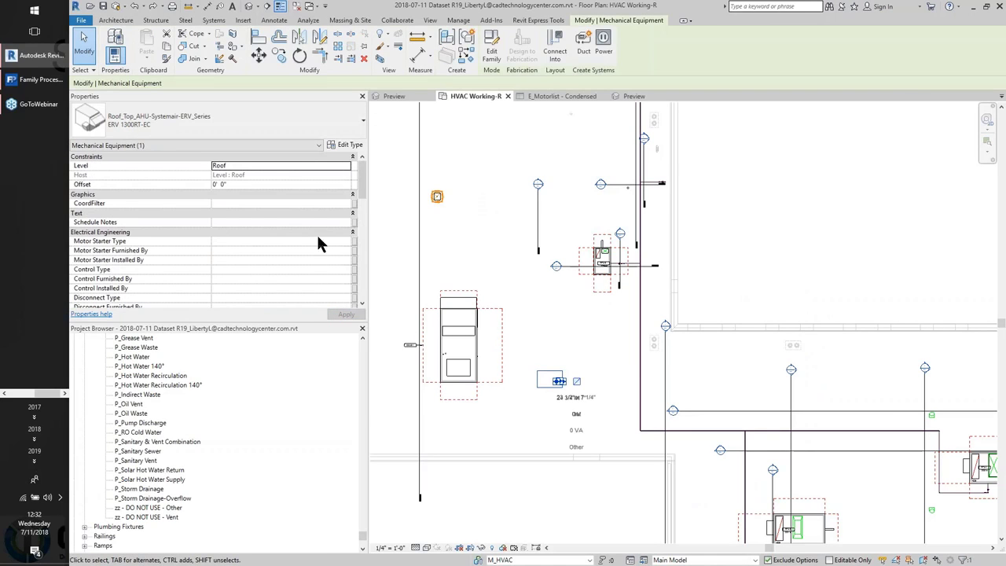
Step: Examine the E_Motorlist - Condensed schedule's columns and its field, formatting and filter settings, including the Motor Coordination Required filter
left_click(523, 97)
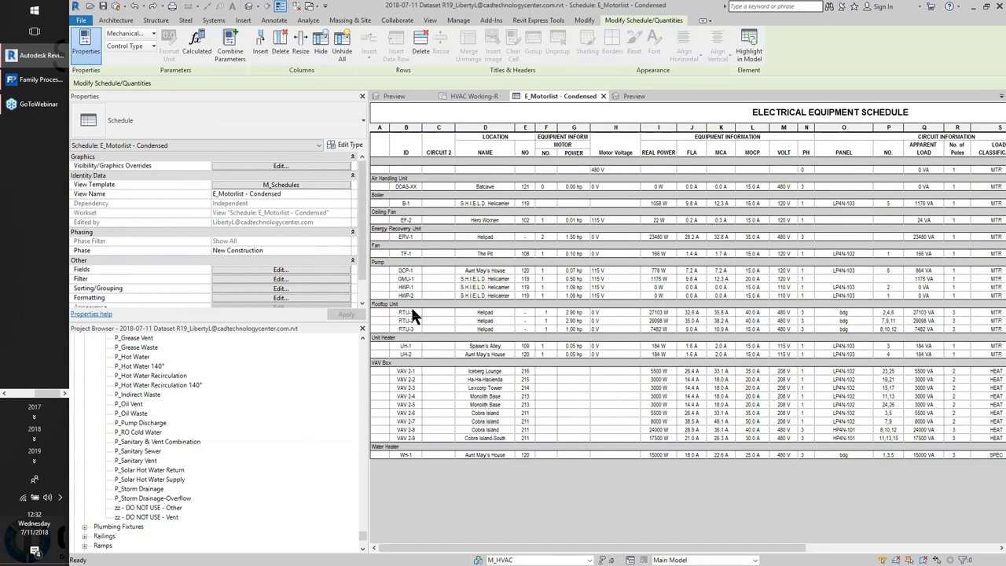
left_click_drag(663, 550, 818, 554)
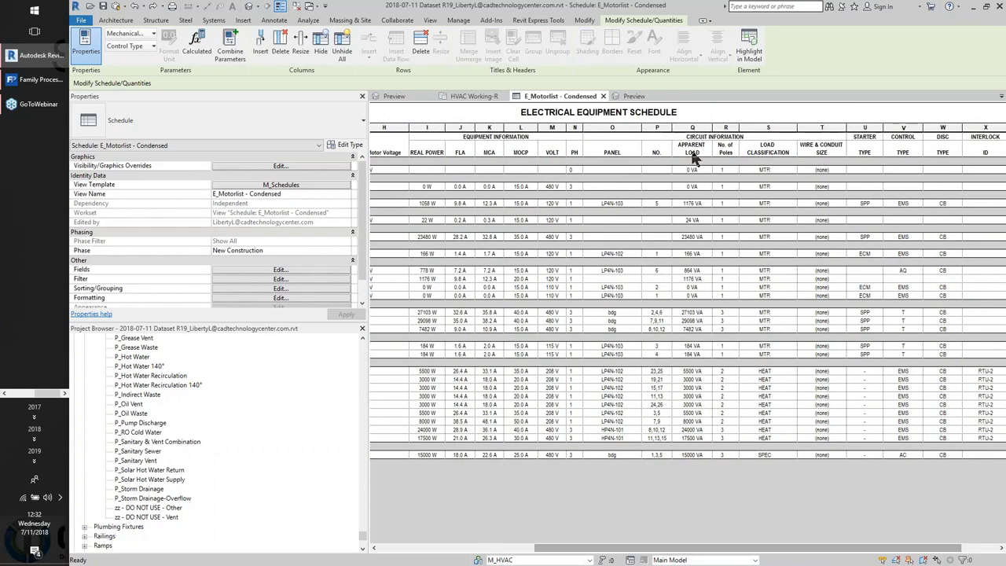
left_click_drag(849, 545, 583, 542)
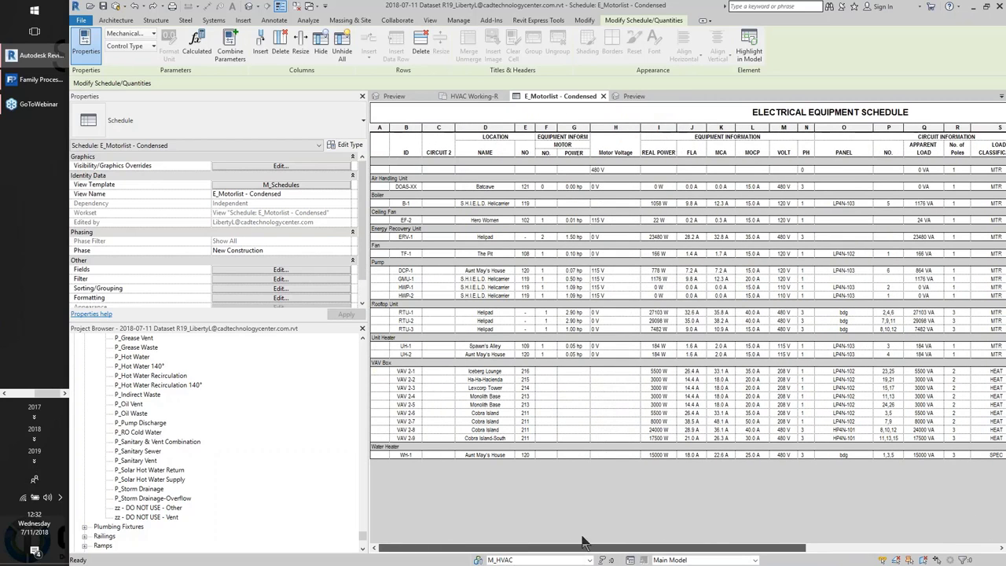
left_click(283, 270)
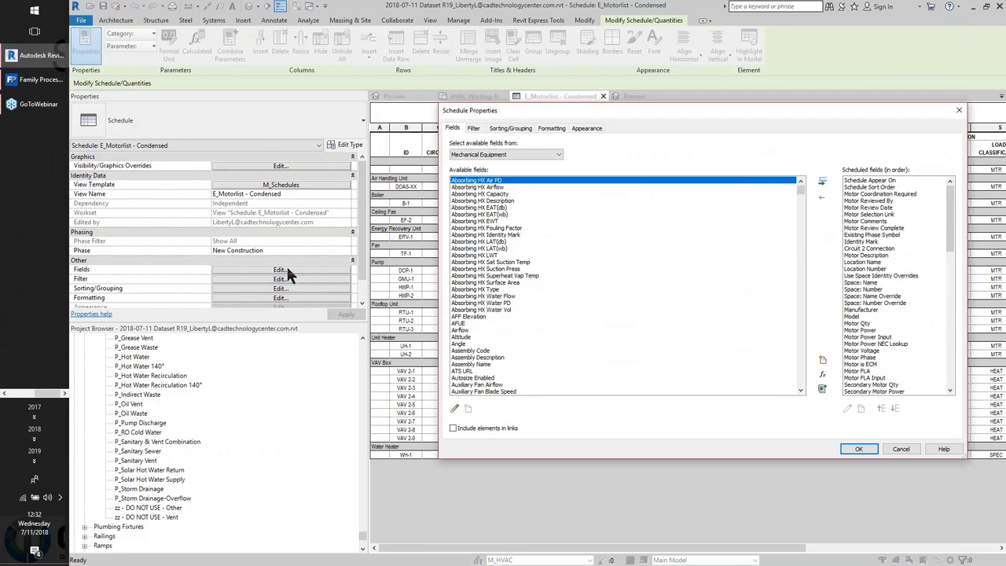
left_click(911, 194)
left_click(550, 127)
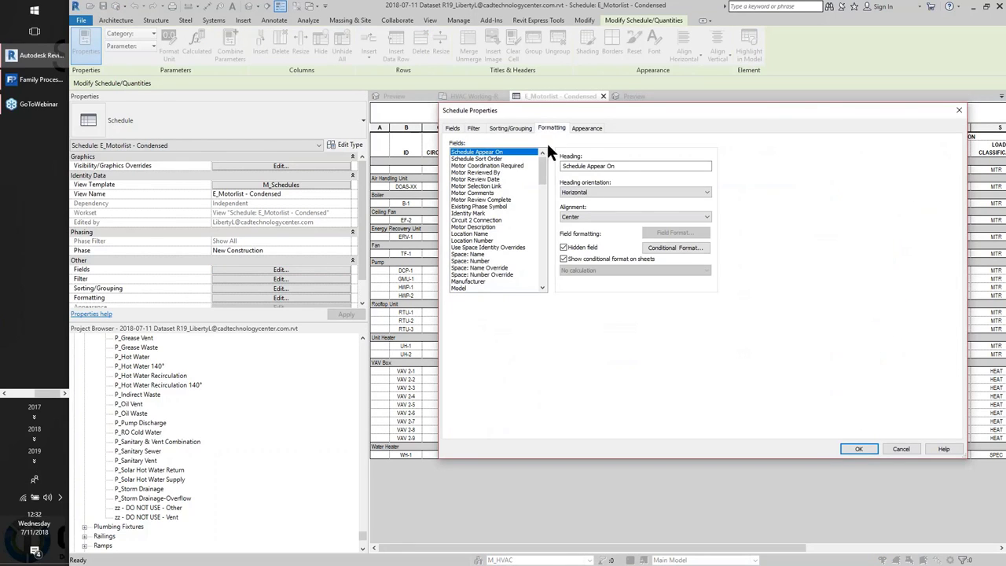
left_click(453, 129)
left_click(474, 128)
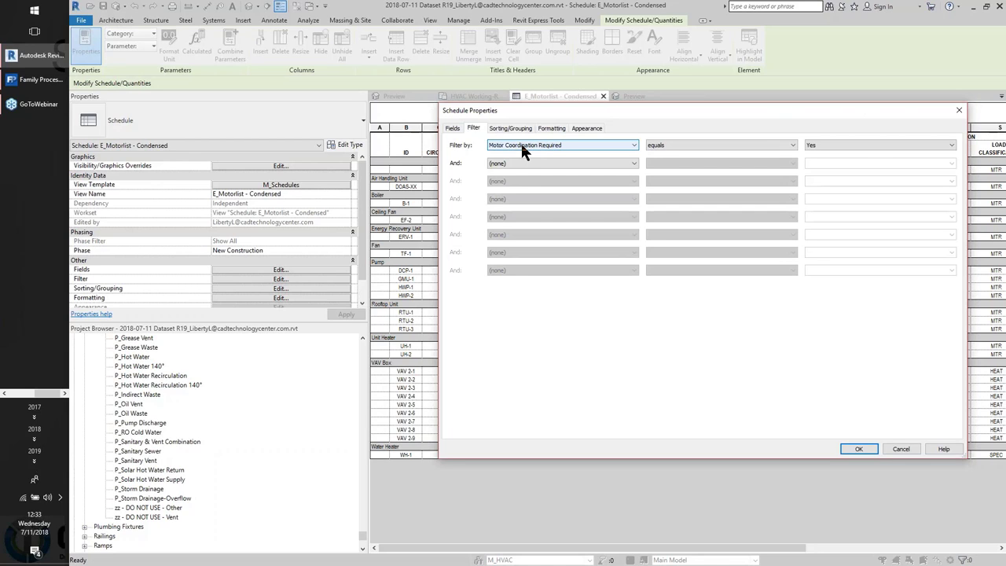
left_click(833, 146)
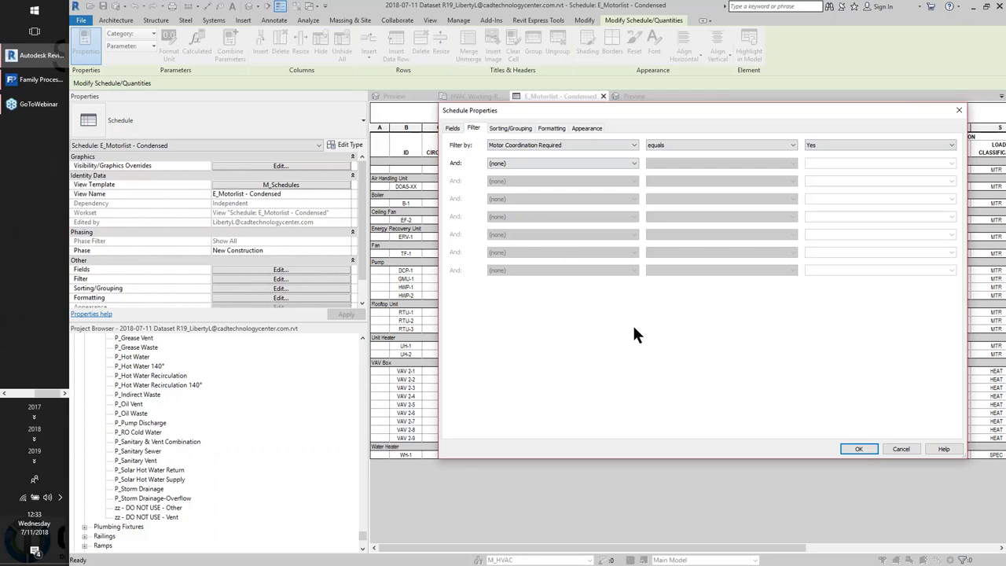
left_click(857, 449)
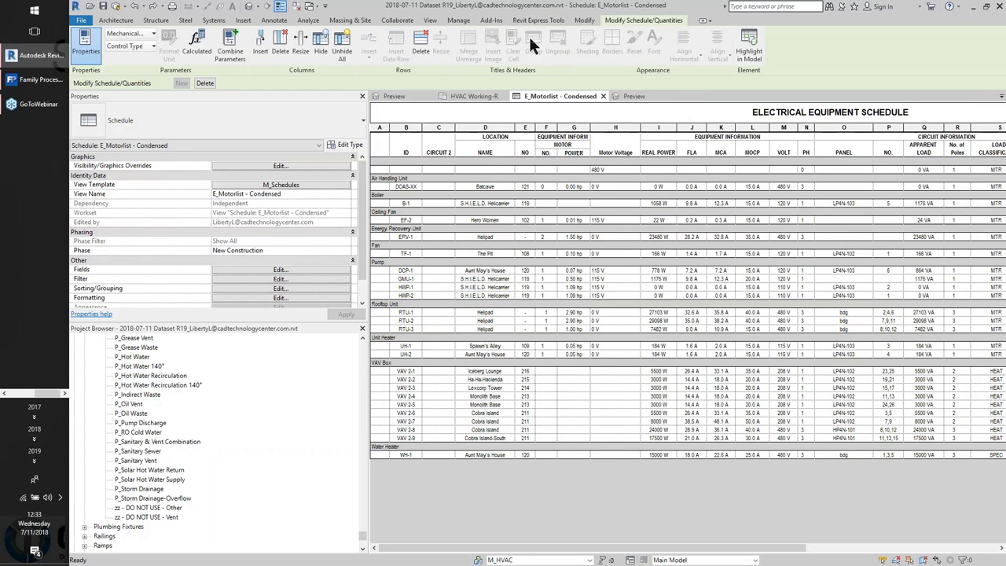
Step: Return to the HVAC Working-R floor plan and start Spreadsheet Link
left_click(474, 96)
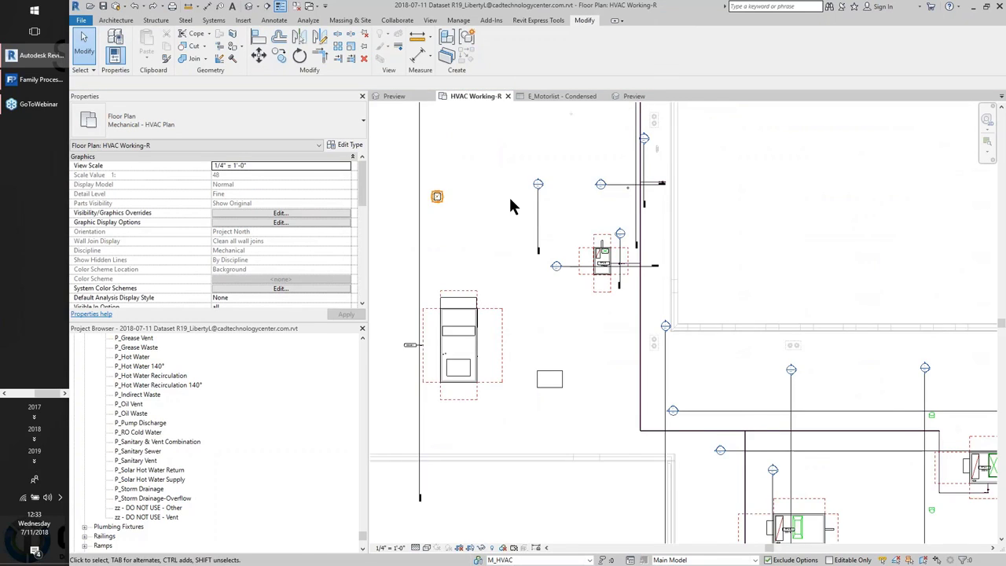
left_click(528, 20)
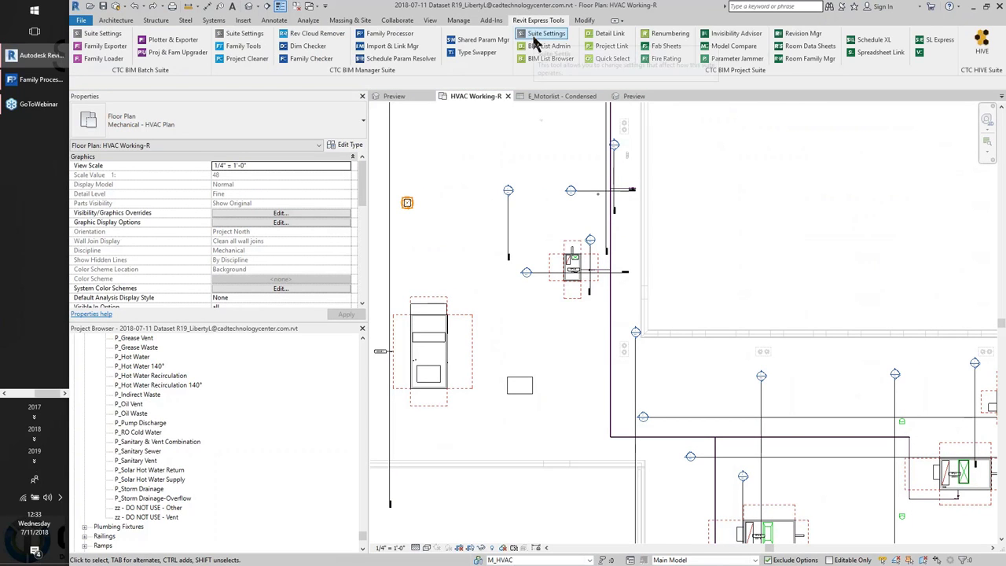
left_click(874, 54)
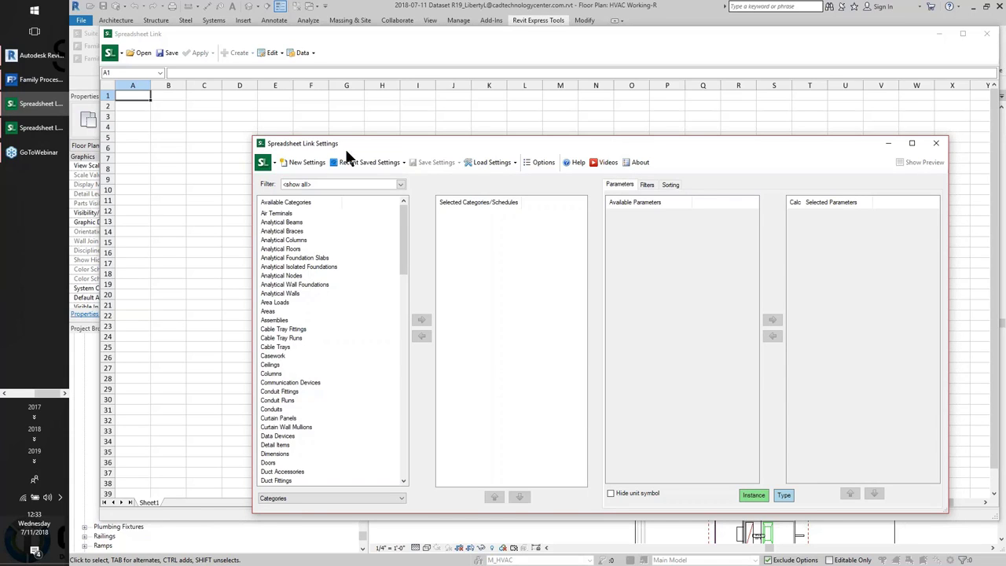
left_click(491, 162)
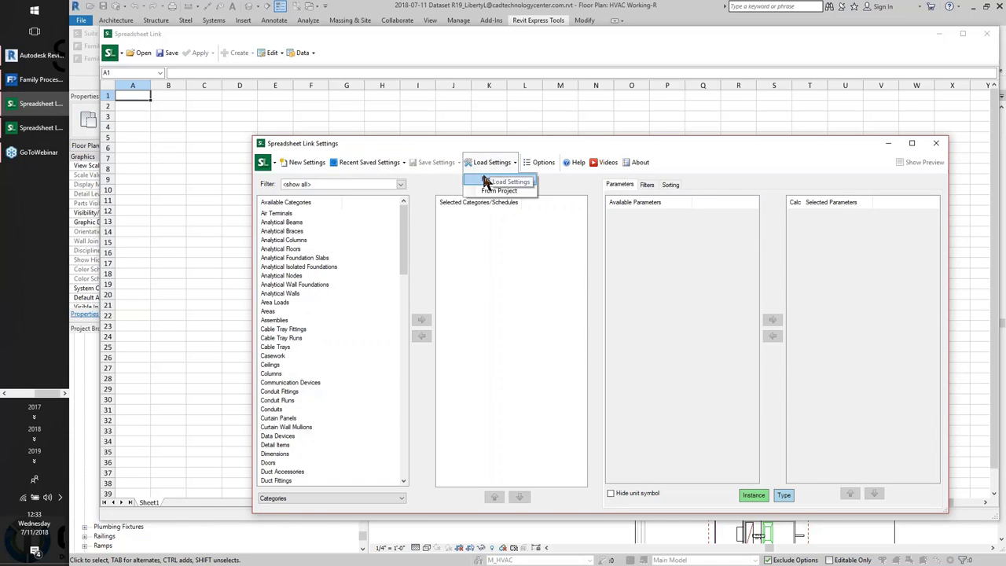
left_click(491, 180)
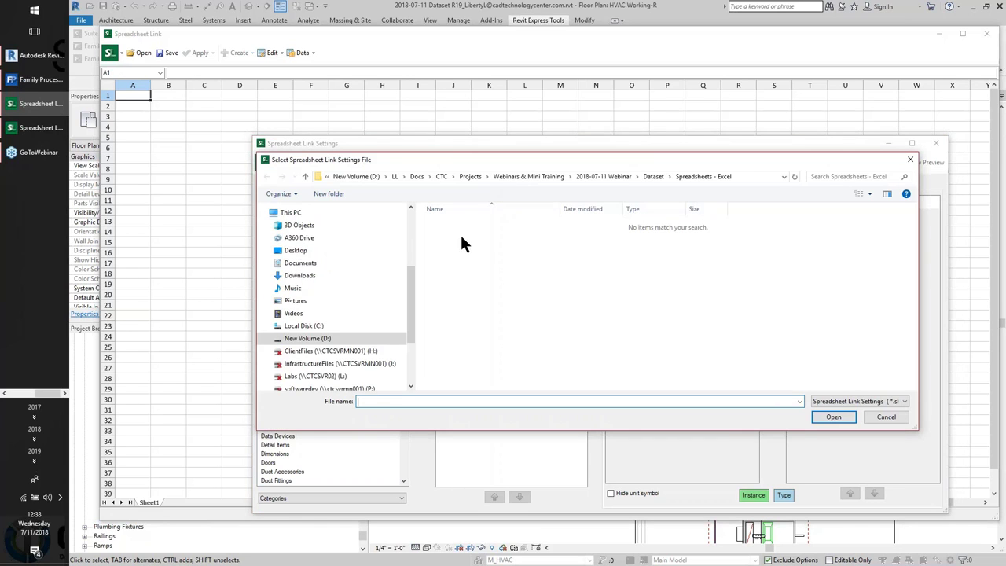
left_click(884, 417)
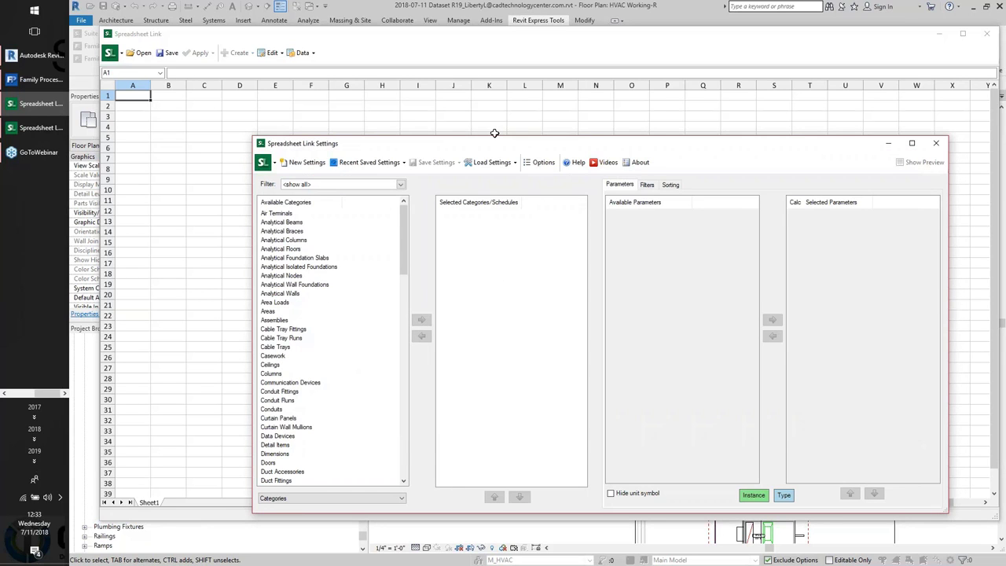
left_click_drag(501, 146, 529, 146)
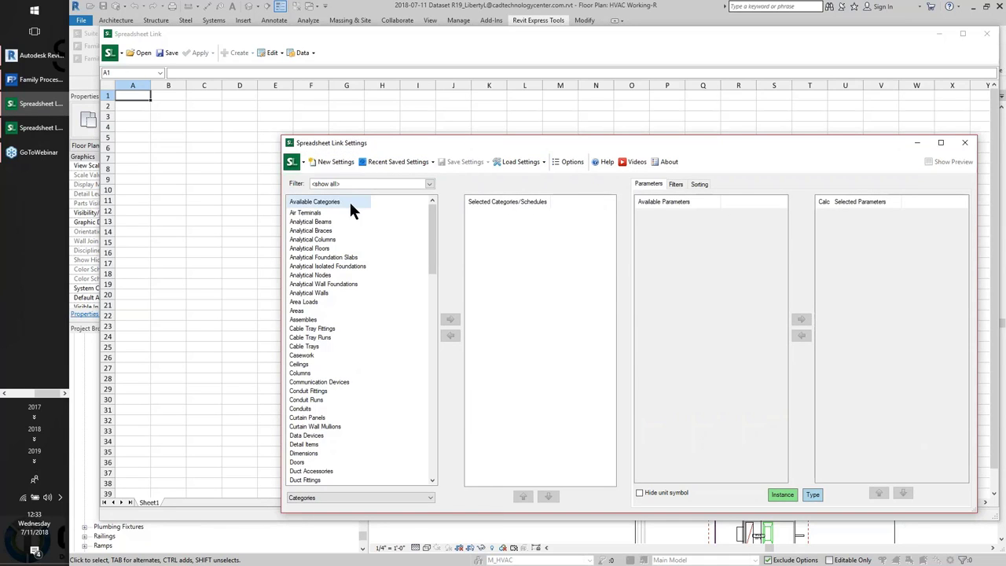
left_click(395, 501)
left_click(394, 501)
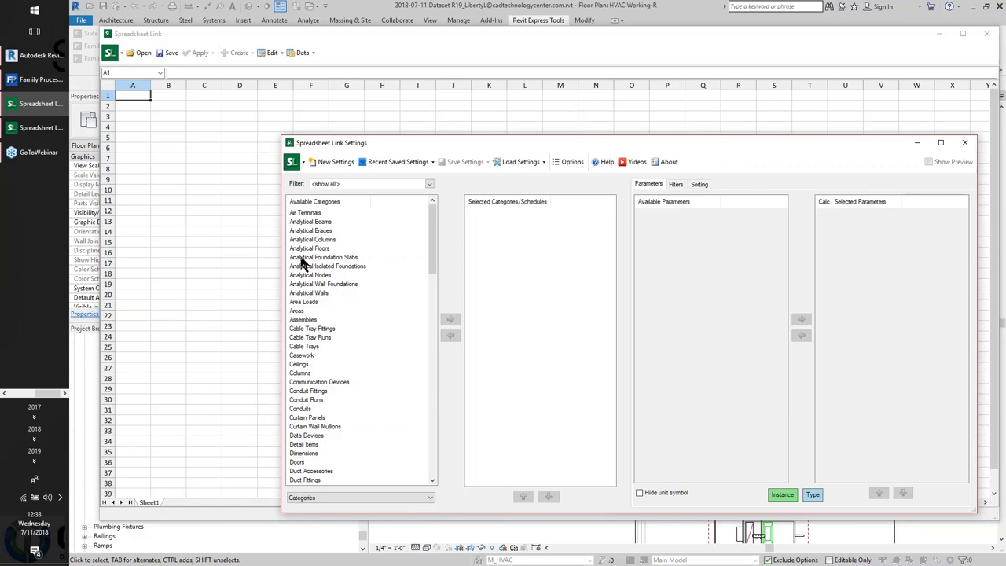
mouse_move(334, 32)
left_mouse_down()
mouse_move(316, 4)
mouse_move(325, 16)
left_mouse_up()
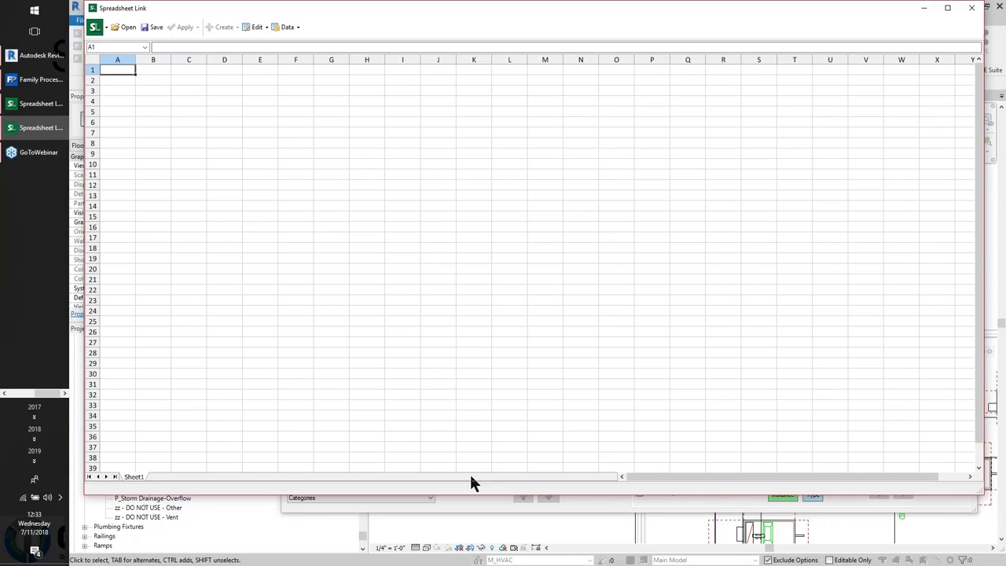
left_click(472, 497)
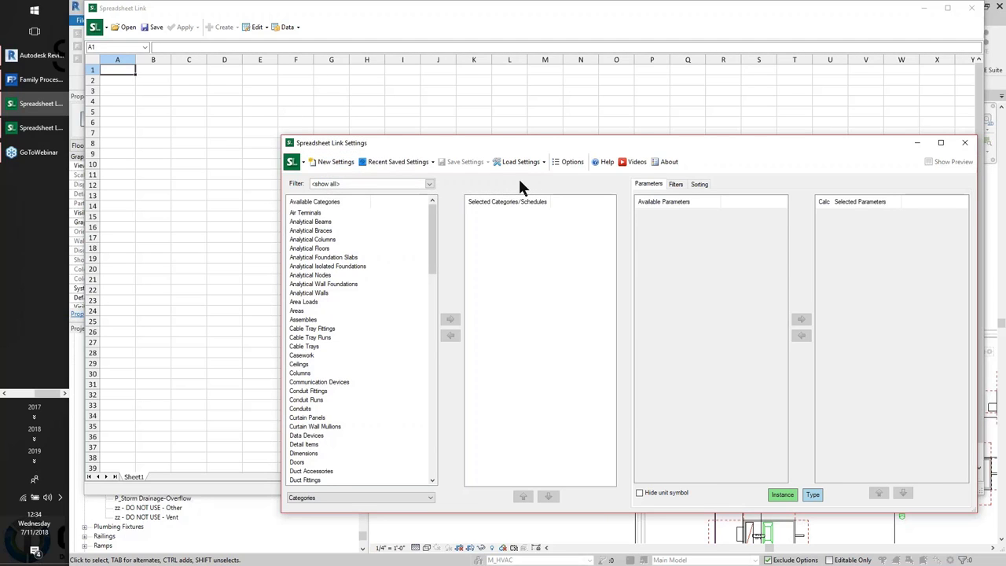
Step: Try to add Mechanical Equipment from the available categories to the selected categories
scroll(316, 340, "down", 1)
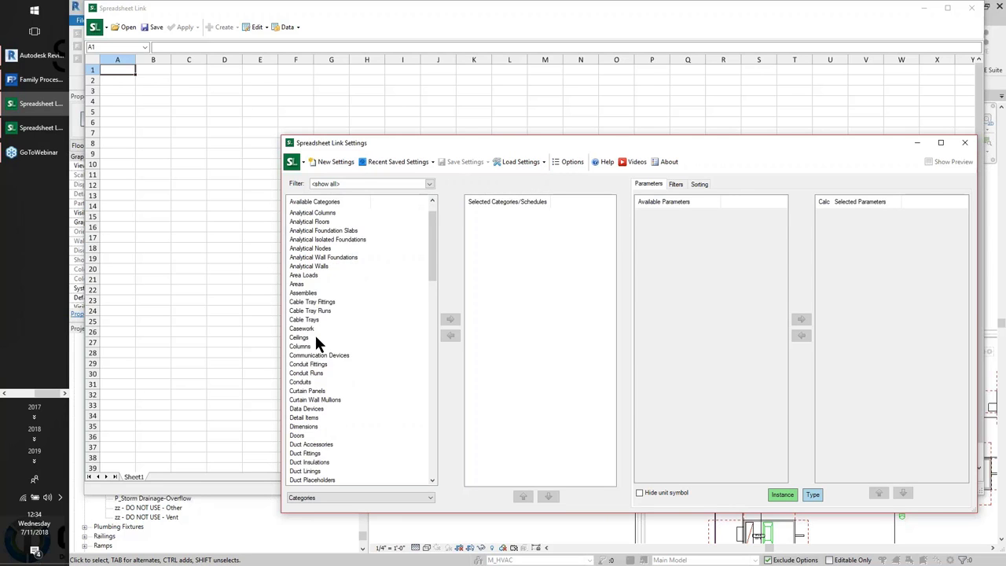
scroll(316, 337, "down", 5)
scroll(314, 369, "down", 4)
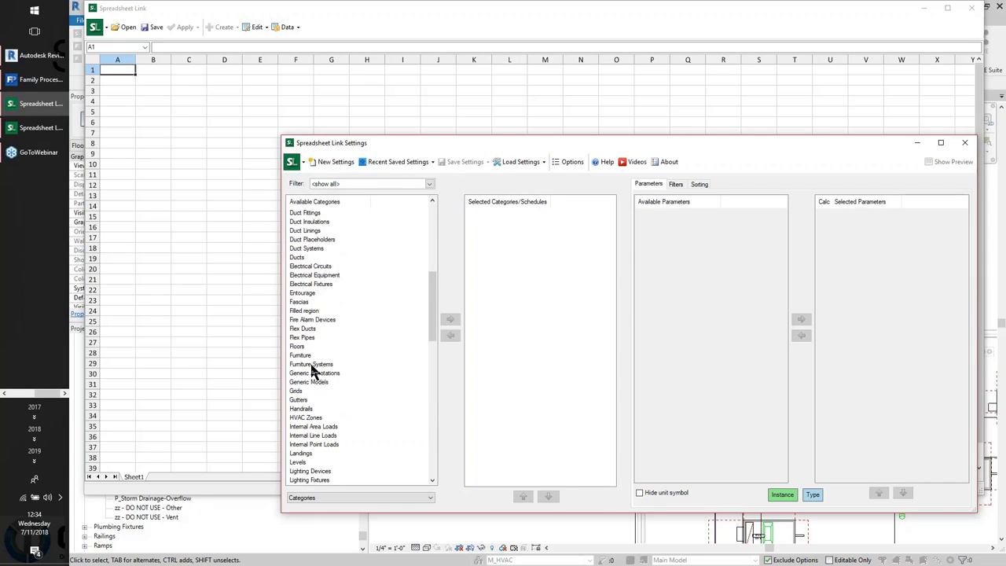
left_click_drag(477, 138, 454, 139)
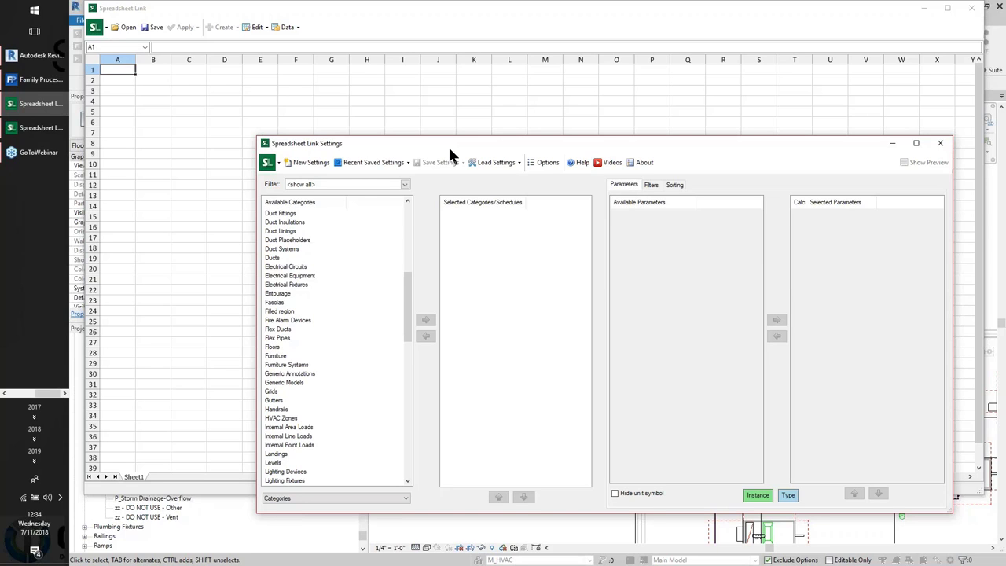
scroll(324, 410, "down", 5)
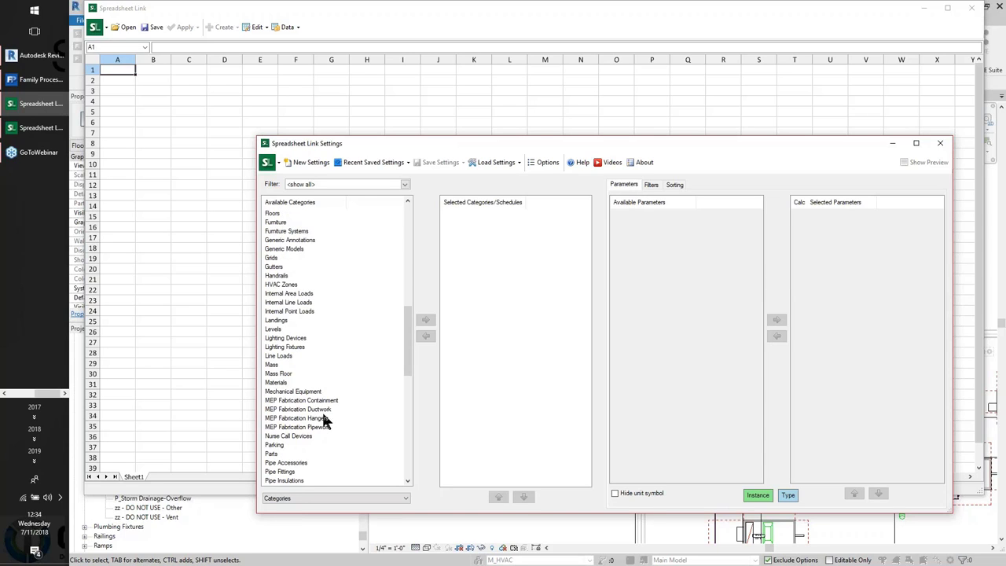
left_click(322, 391)
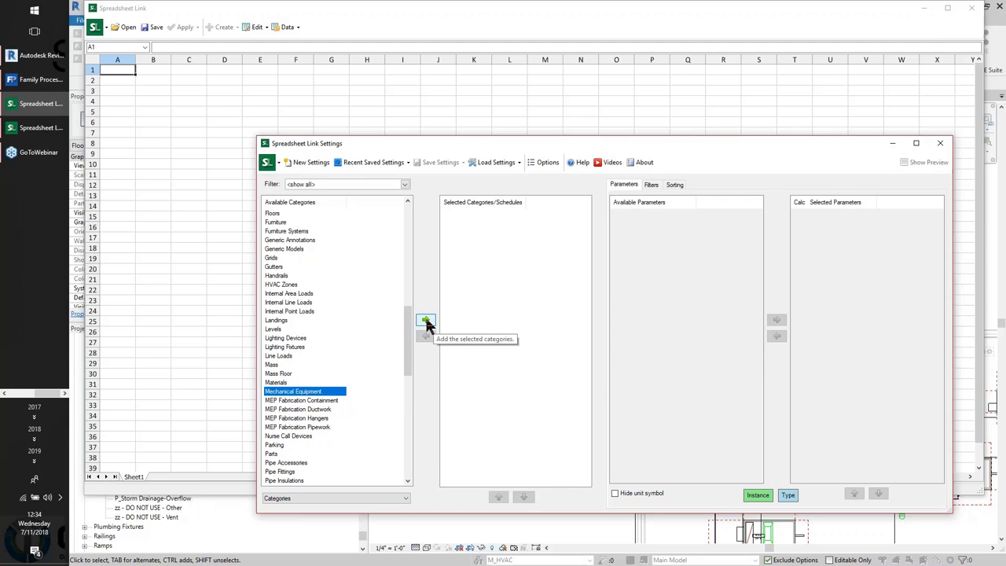
left_click(426, 321)
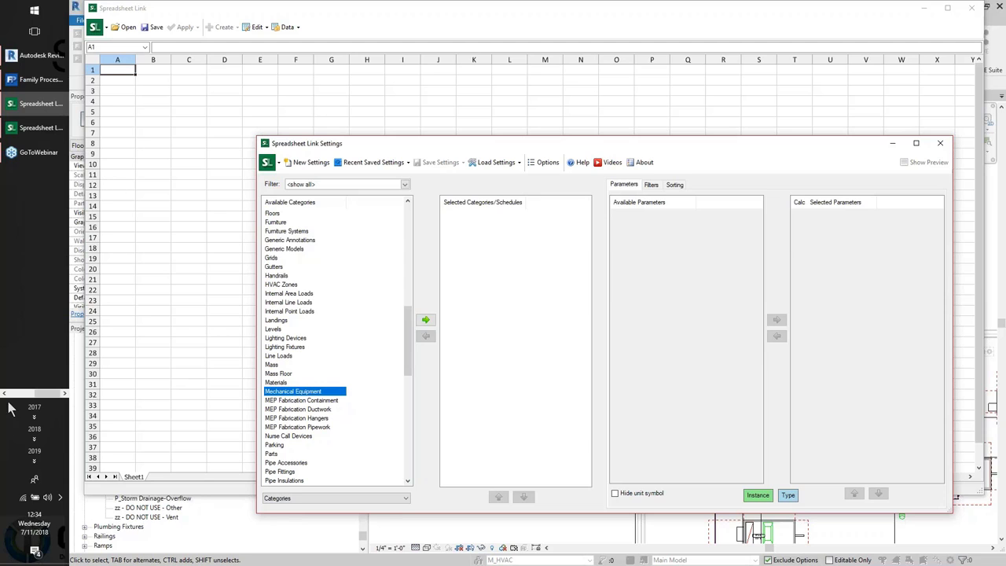
Step: Load the settings file Electrical Circuiting Information for Export.slsettings from the Dataset's Spreadsheet Link Settings Files folder
left_click(484, 163)
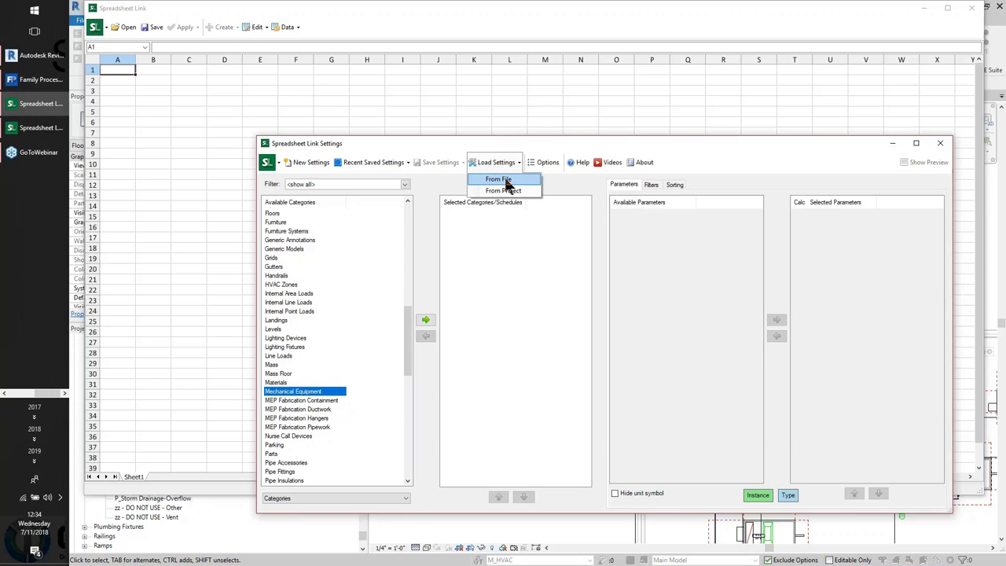
left_click(503, 180)
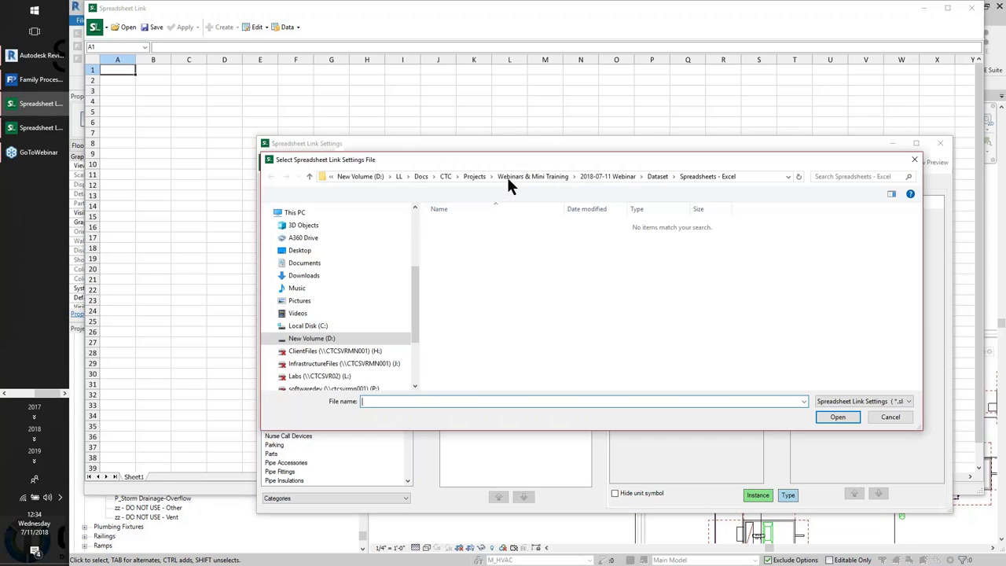
left_click(657, 176)
double_click(495, 259)
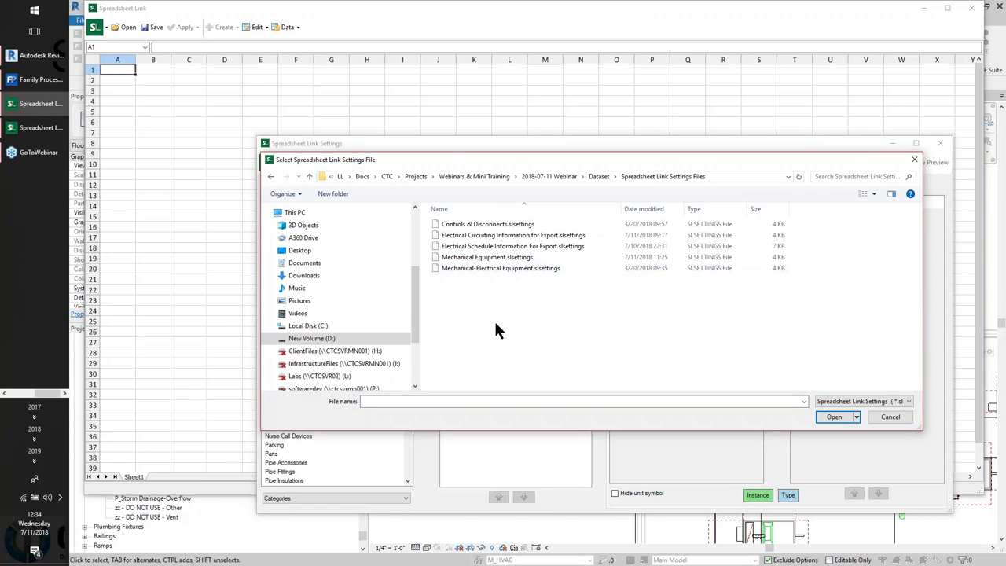
left_click(511, 235)
left_click(841, 424)
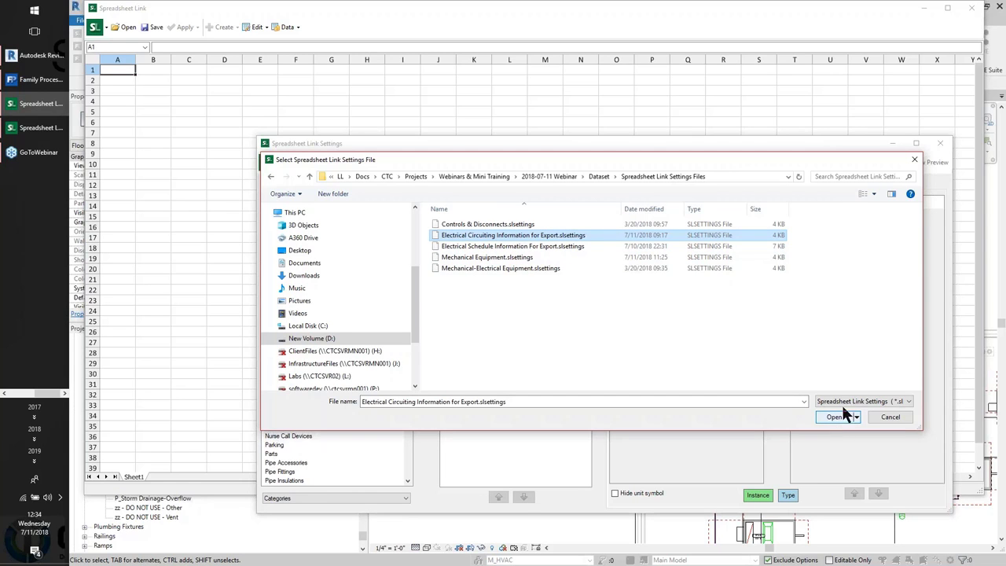
left_click(839, 418)
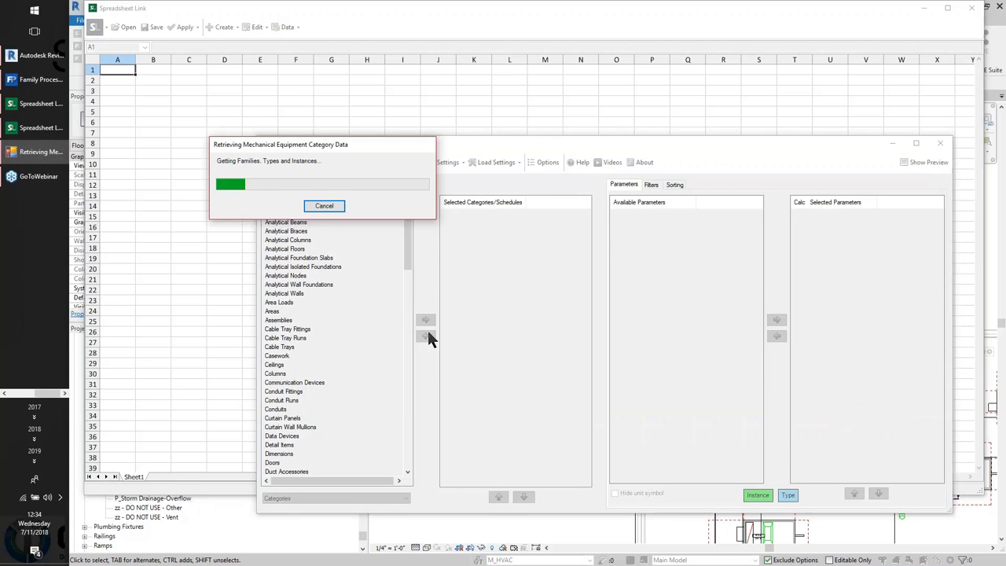
Step: Switch to File Explorer and open ERV ROOFTOP UNIT TEST 1.xlsx from the 2018-07-11 Webinar Dataset's Spreadsheets - Excel folder
left_click(3, 393)
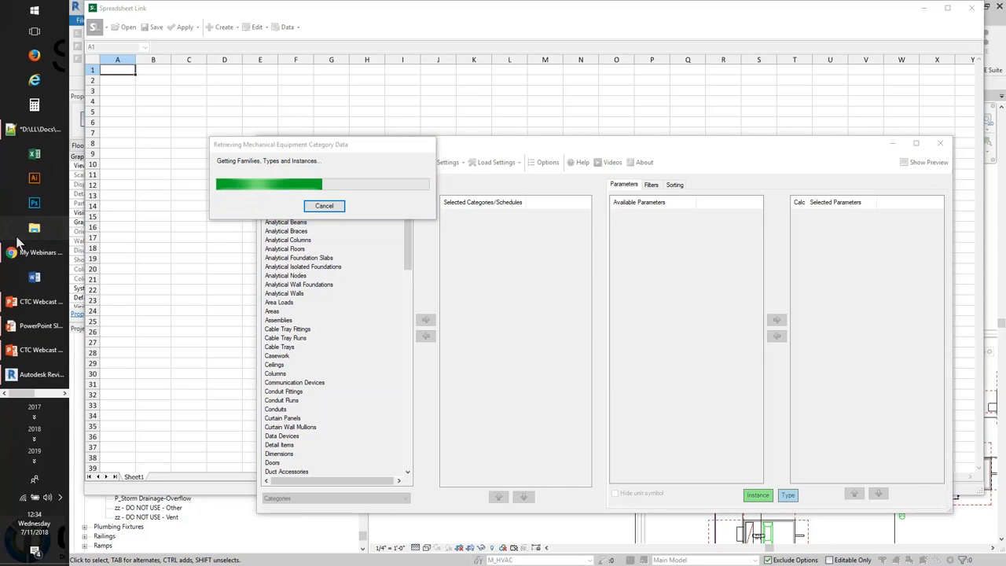
left_click(24, 229)
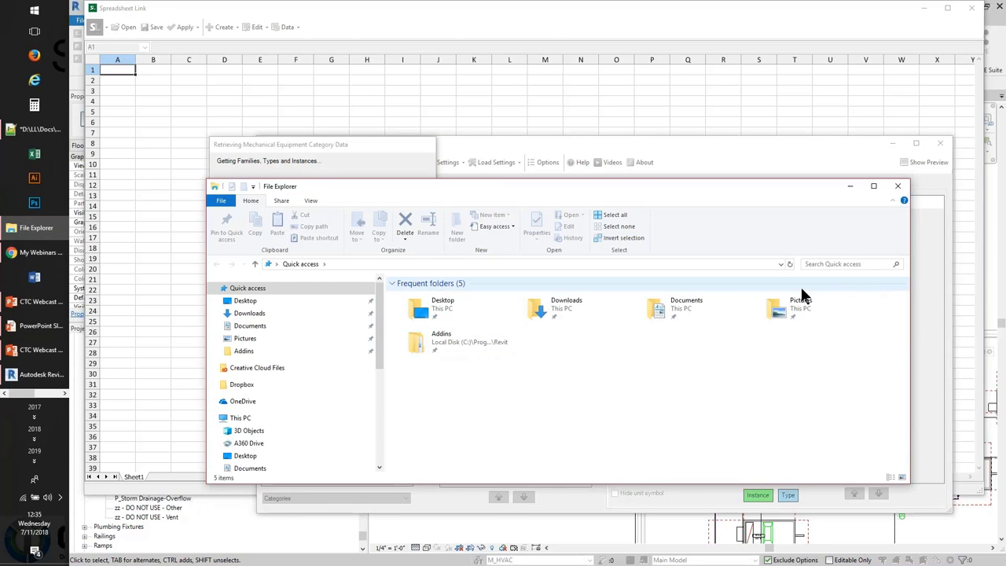
double_click(424, 305)
left_click_drag(548, 201, 534, 264)
double_click(593, 375)
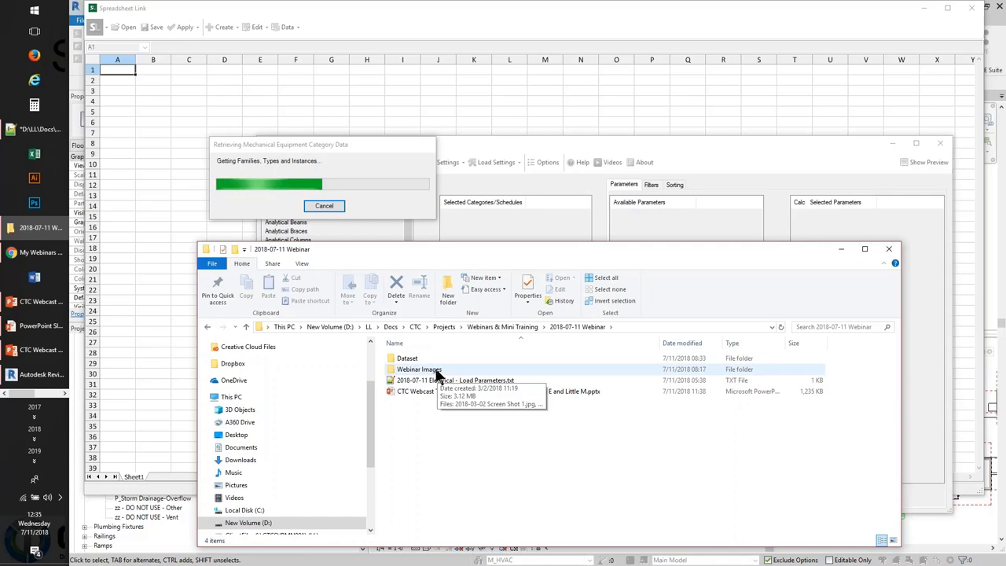
double_click(433, 361)
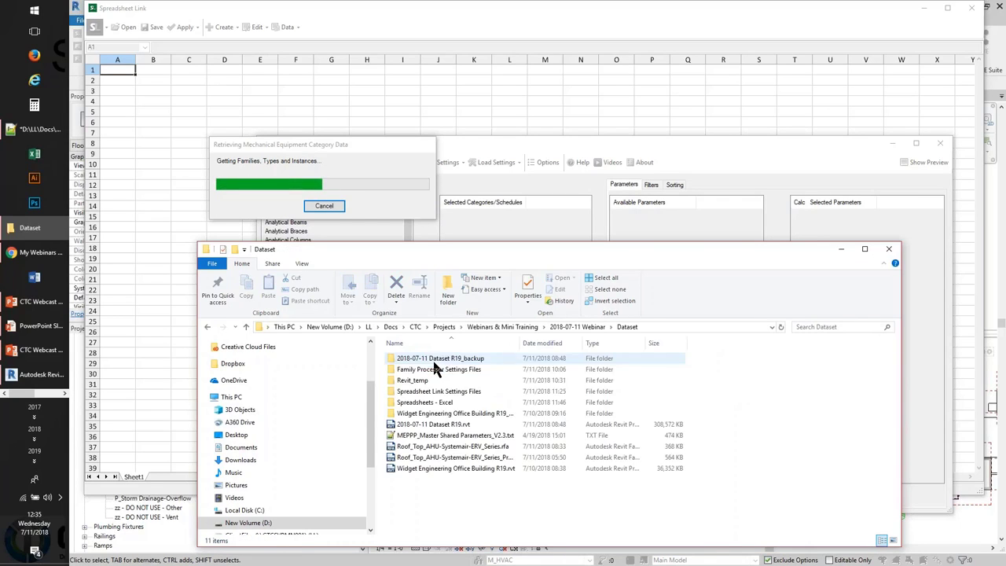
double_click(441, 403)
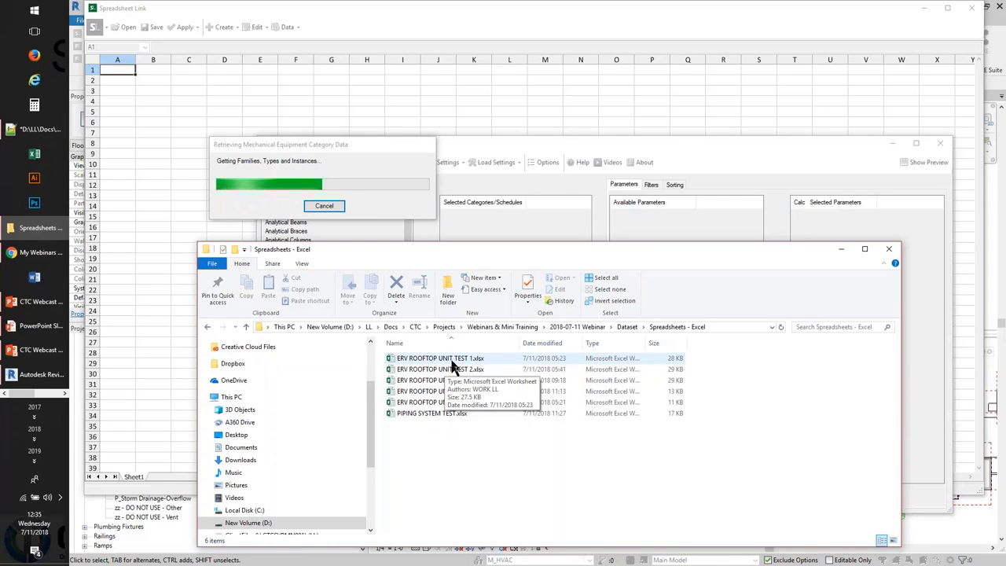
left_click_drag(444, 362, 466, 371)
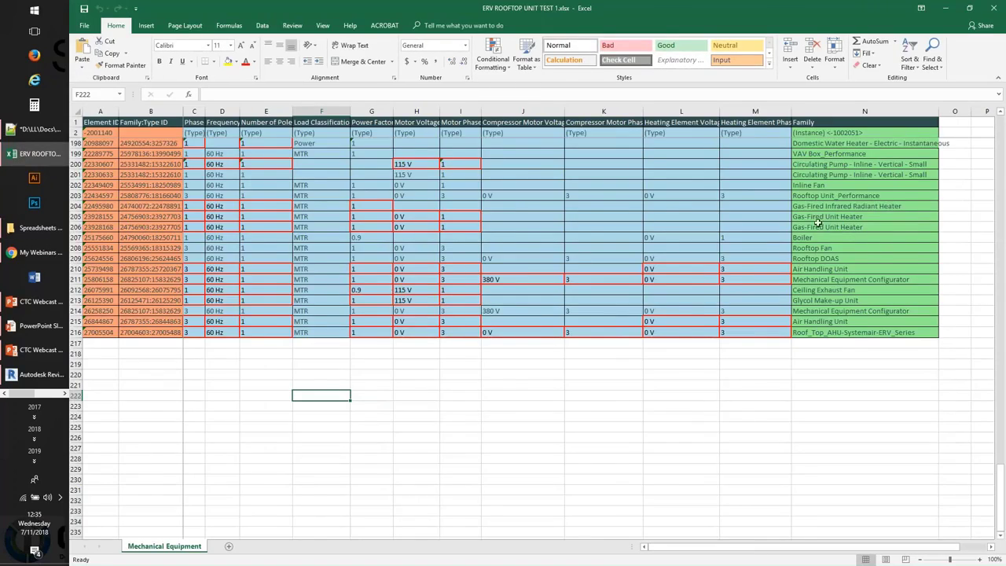
Step: Examine the exported Mechanical Equipment rows up to the header, and widen the Phase and Frequency columns to read them
scroll(662, 377, "up", 18)
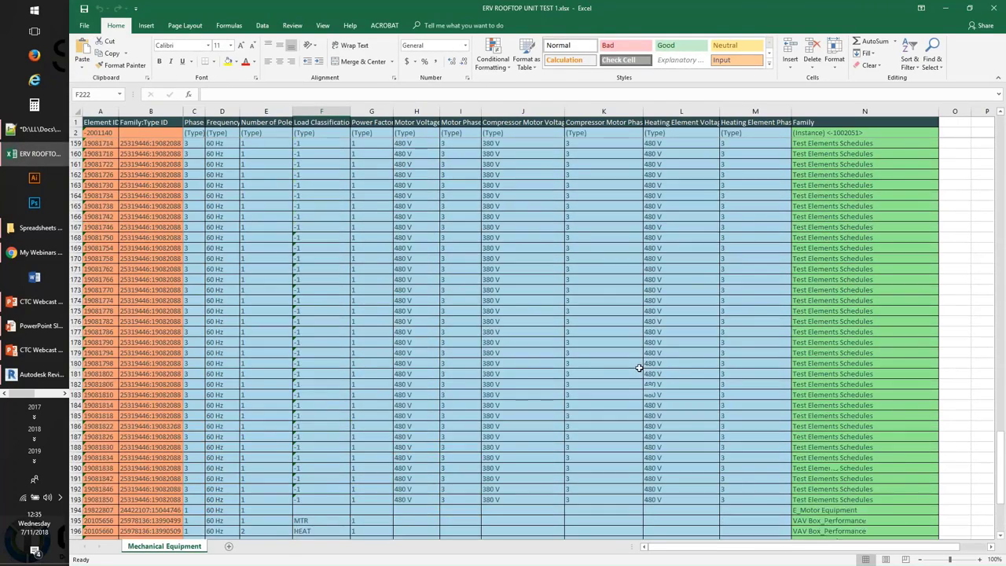
scroll(589, 358, "up", 20)
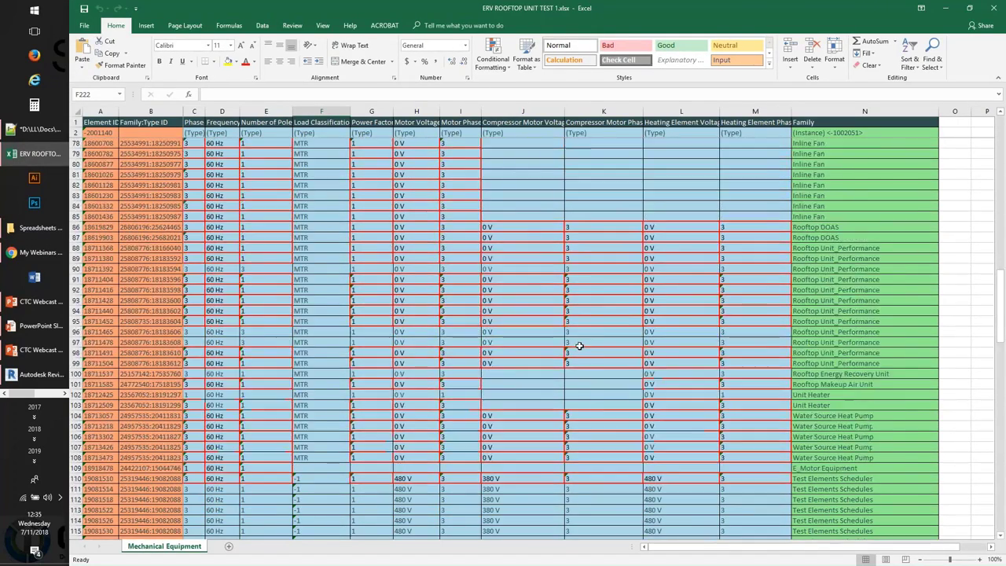
scroll(572, 339, "up", 9)
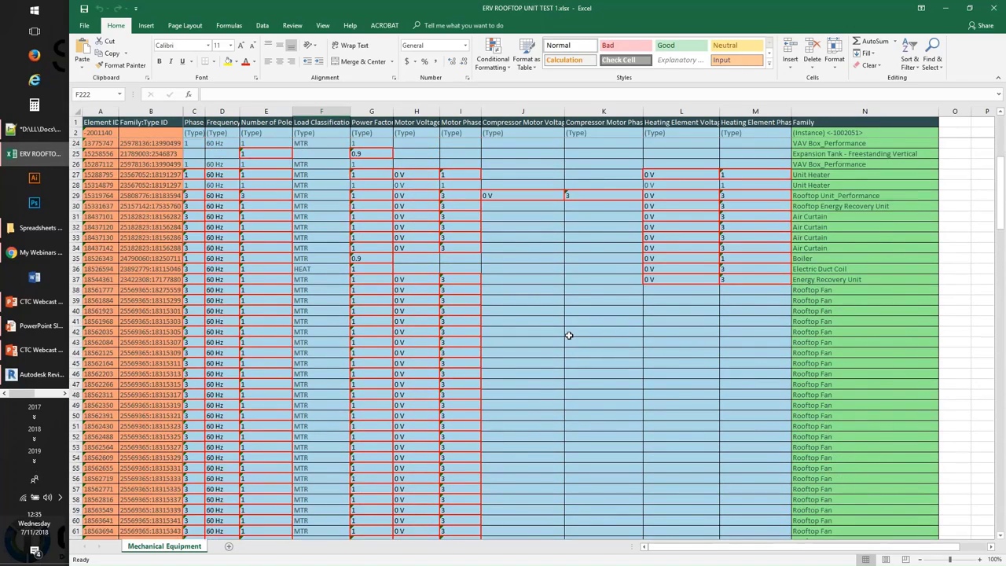
scroll(569, 335, "up", 7)
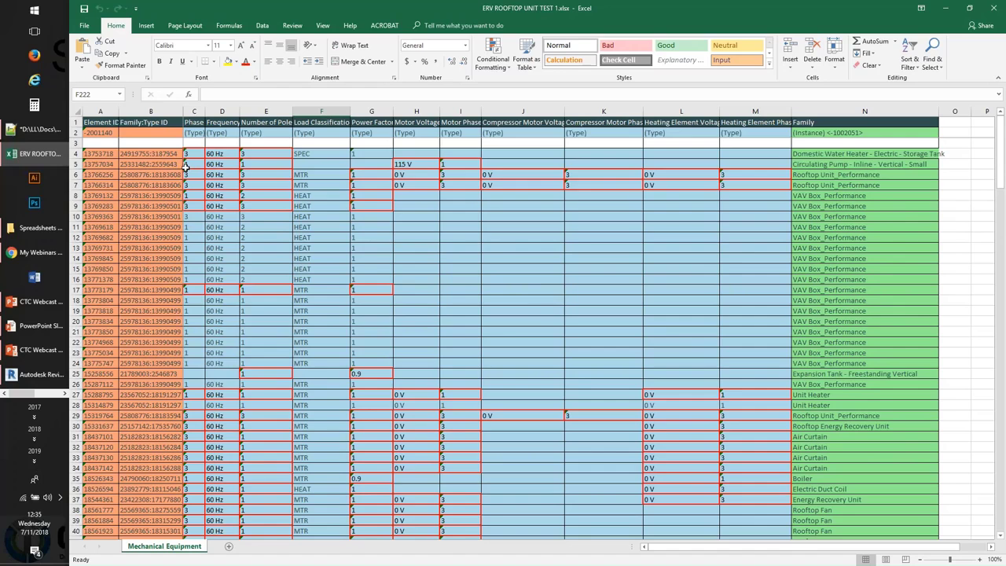
left_click_drag(206, 112, 278, 120)
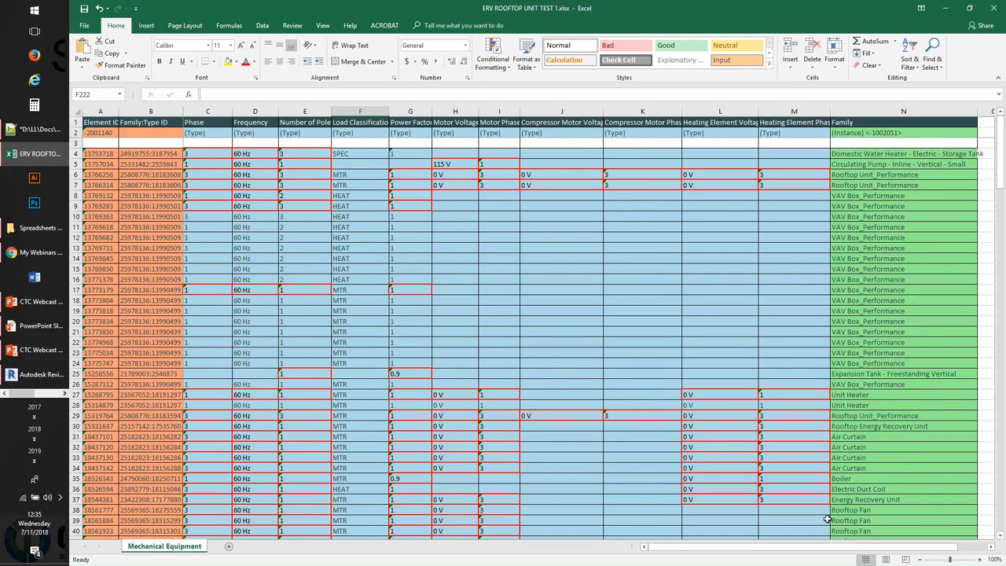
left_click_drag(848, 548, 888, 554)
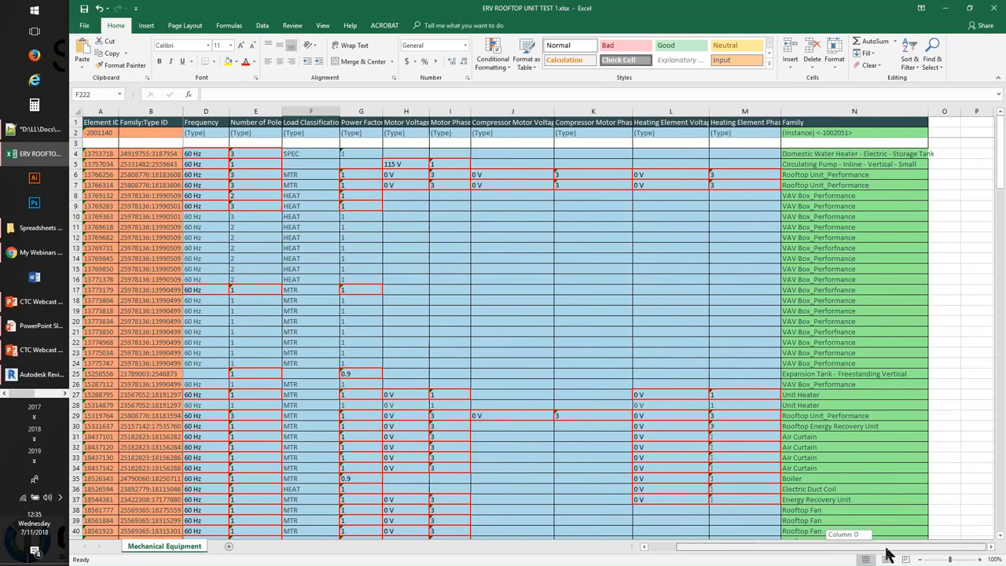
Step: Return to Spreadsheet Link and view the retrieved Mechanical Equipment data and the selected parameters in its settings
left_click(64, 392)
left_click(37, 135)
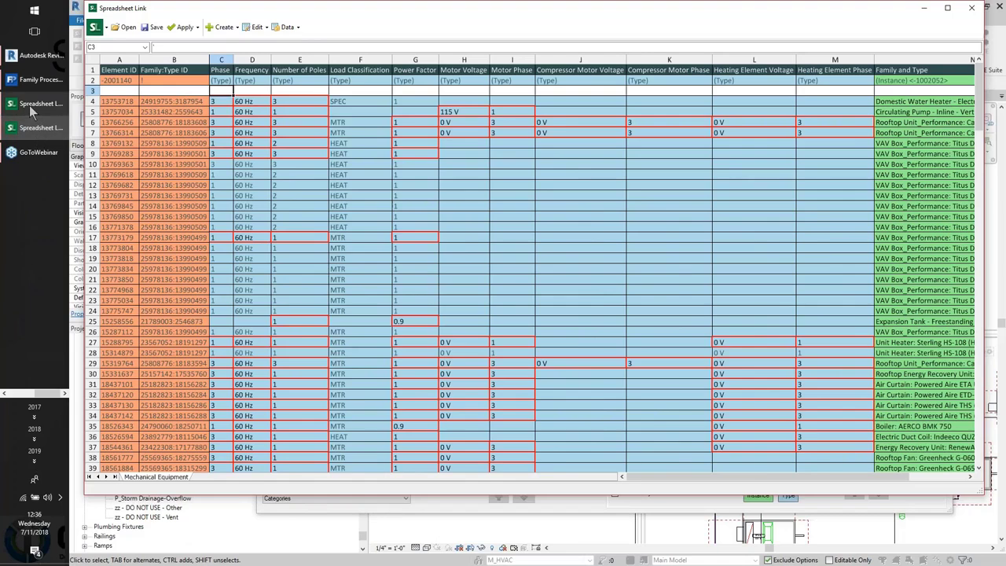
left_click(33, 108)
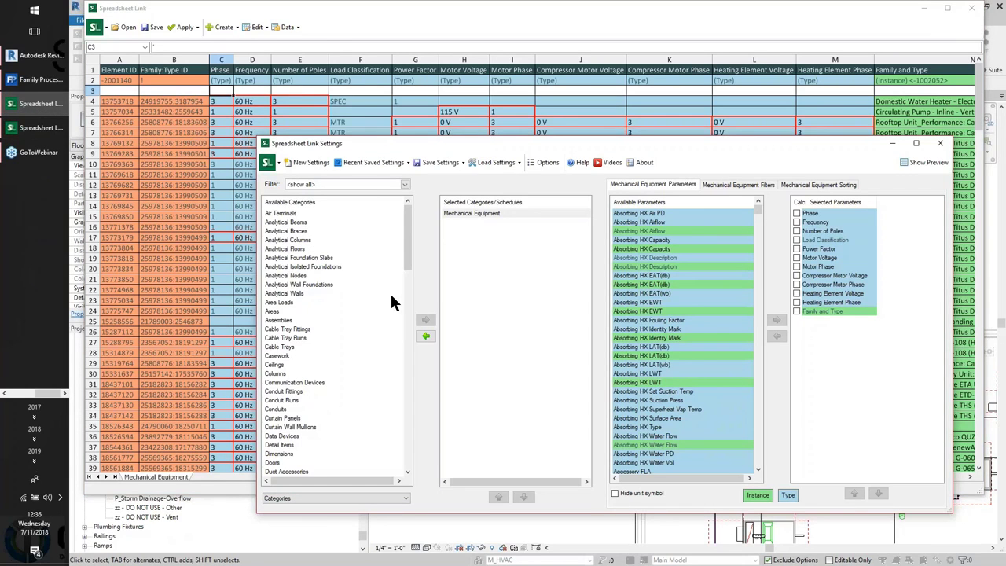
left_click_drag(627, 140, 621, 147)
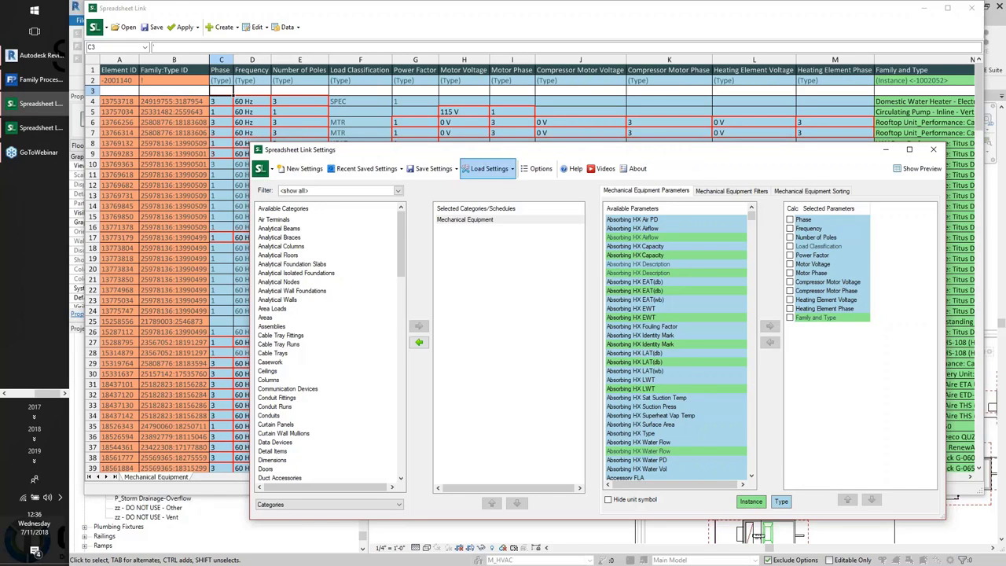
left_click(155, 30)
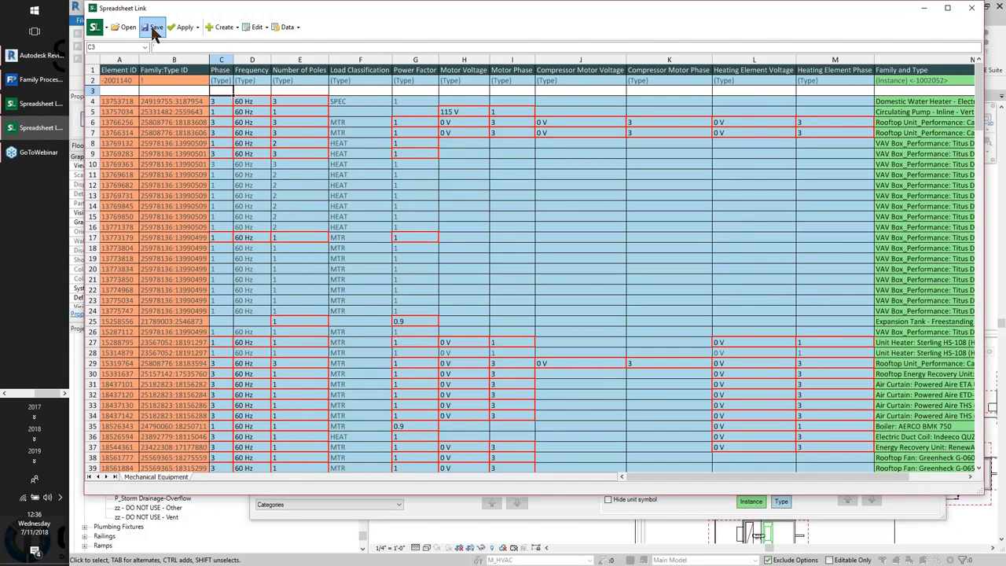
left_click(155, 30)
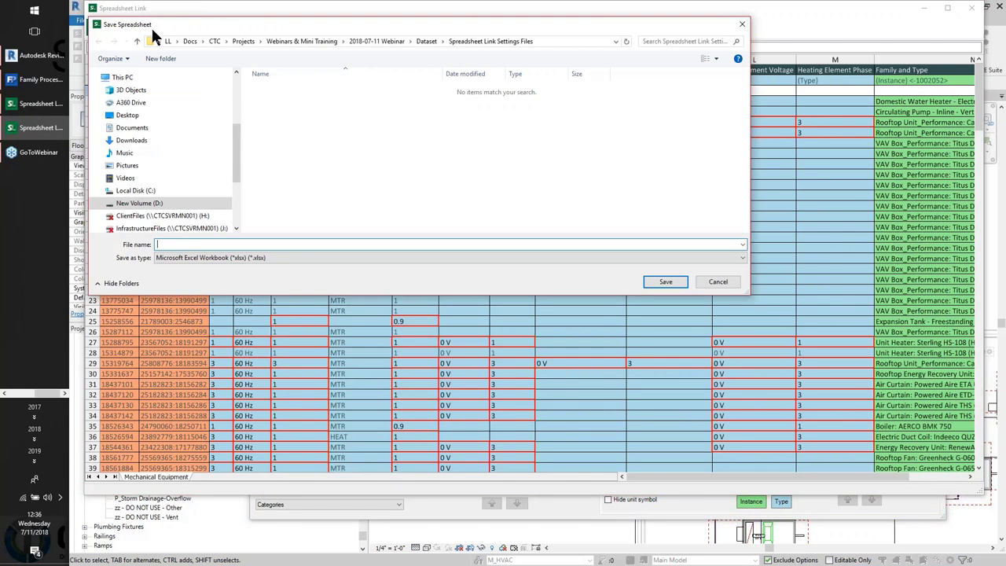
left_click(410, 41)
left_click(427, 41)
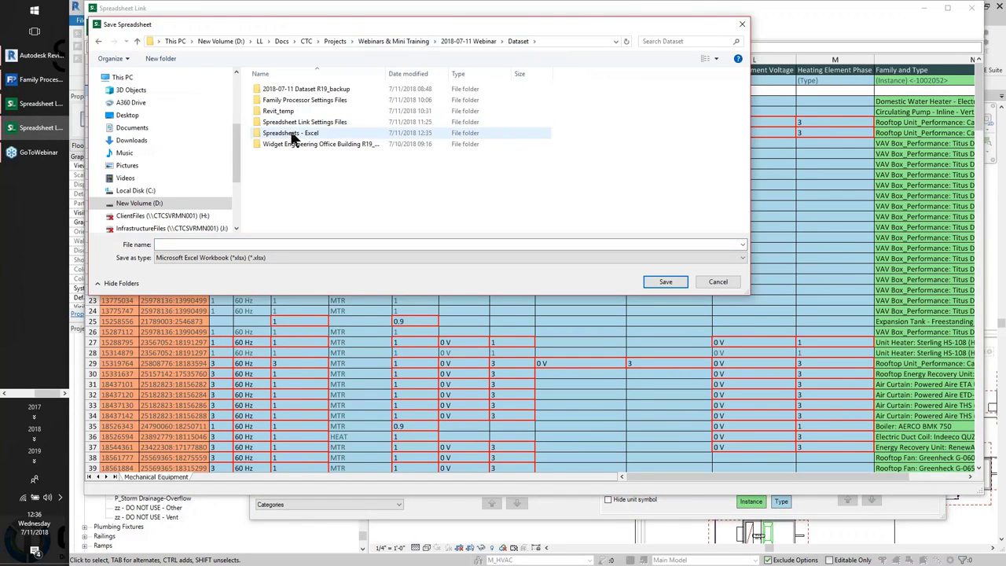
double_click(318, 133)
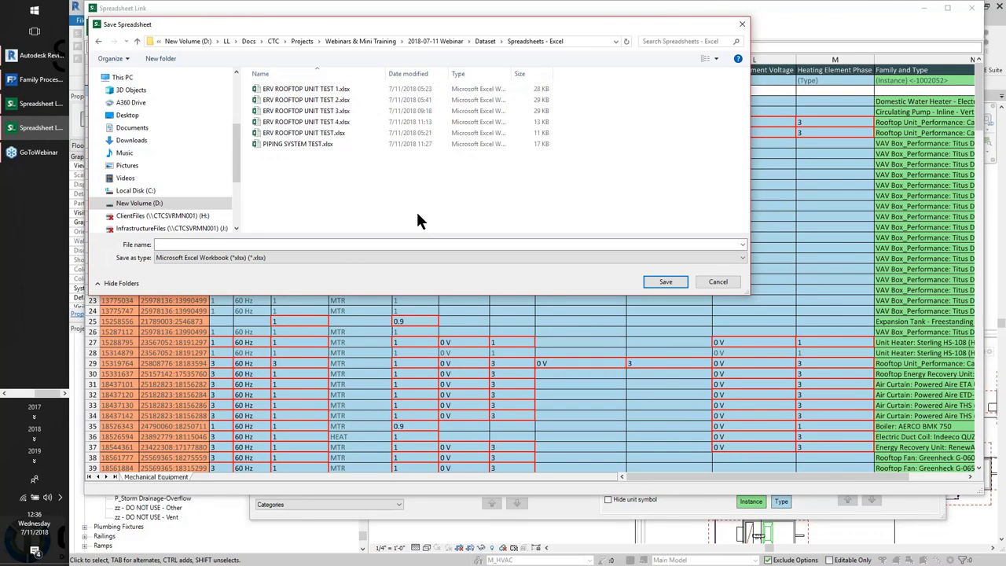
left_click(717, 282)
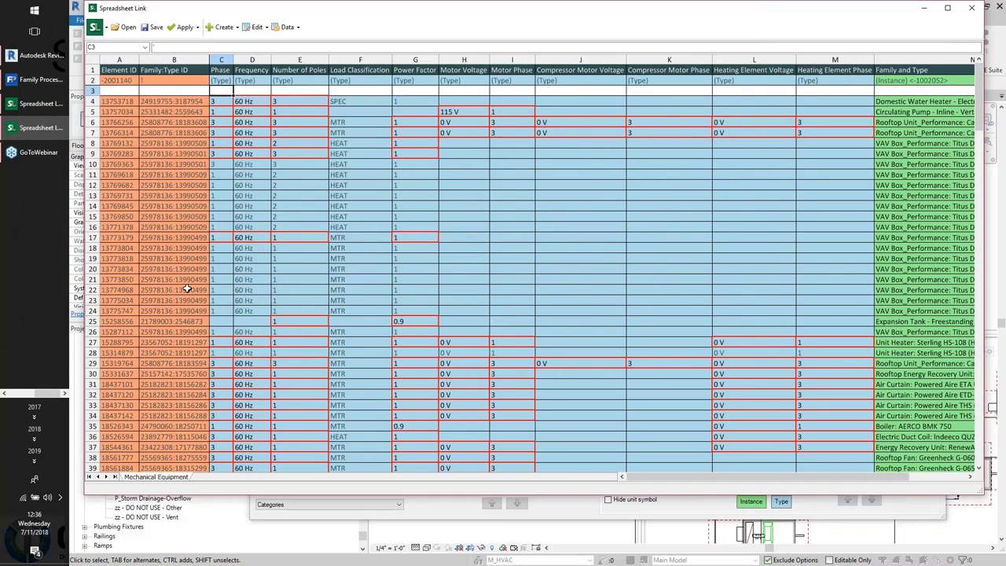
Step: Switch to Excel and examine the electrical values in the Roof_Top_AHU-Systemair-ERV_Series row at the end of the sheet
left_click(30, 154)
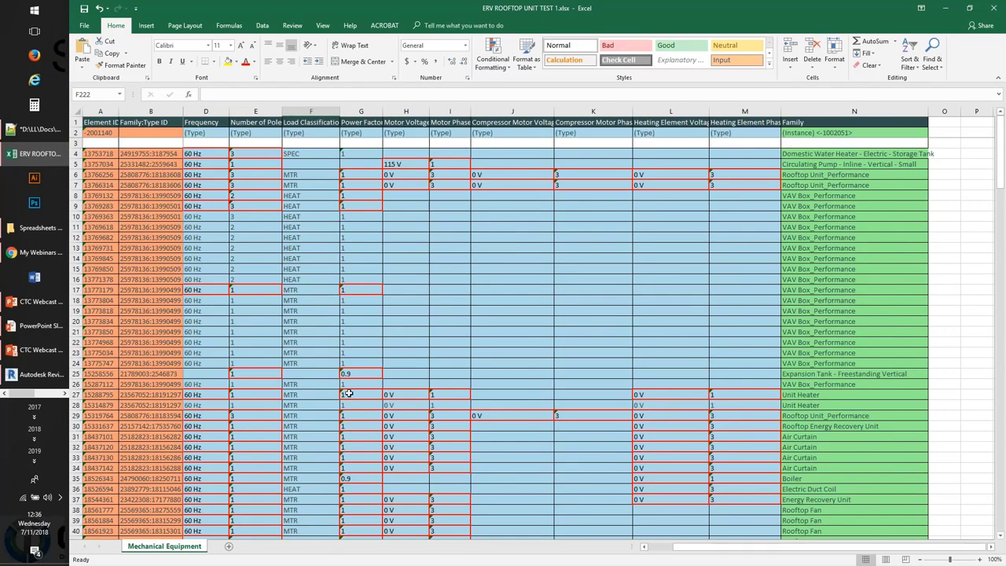
scroll(349, 393, "down", 20)
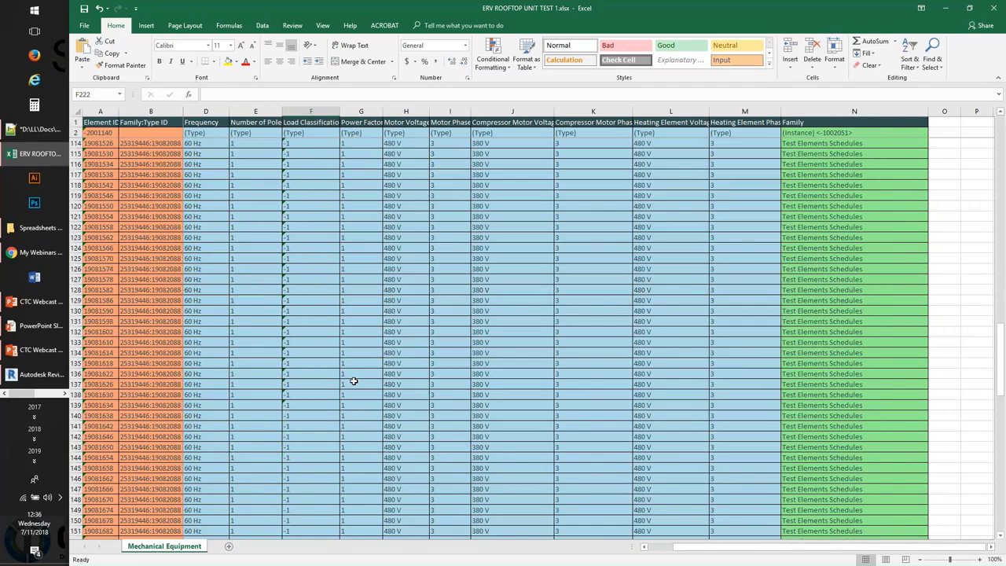
scroll(354, 381, "down", 20)
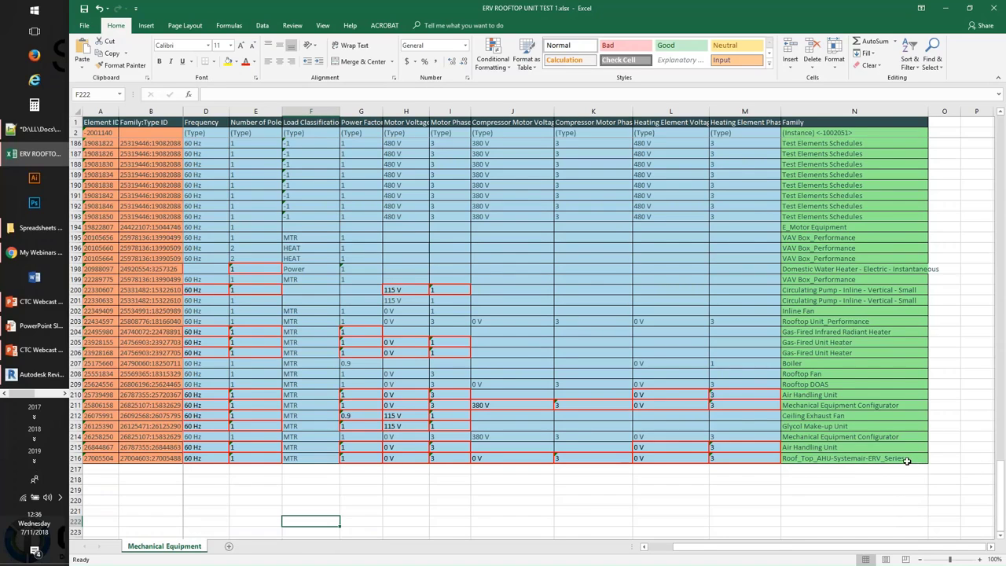
left_click(849, 458)
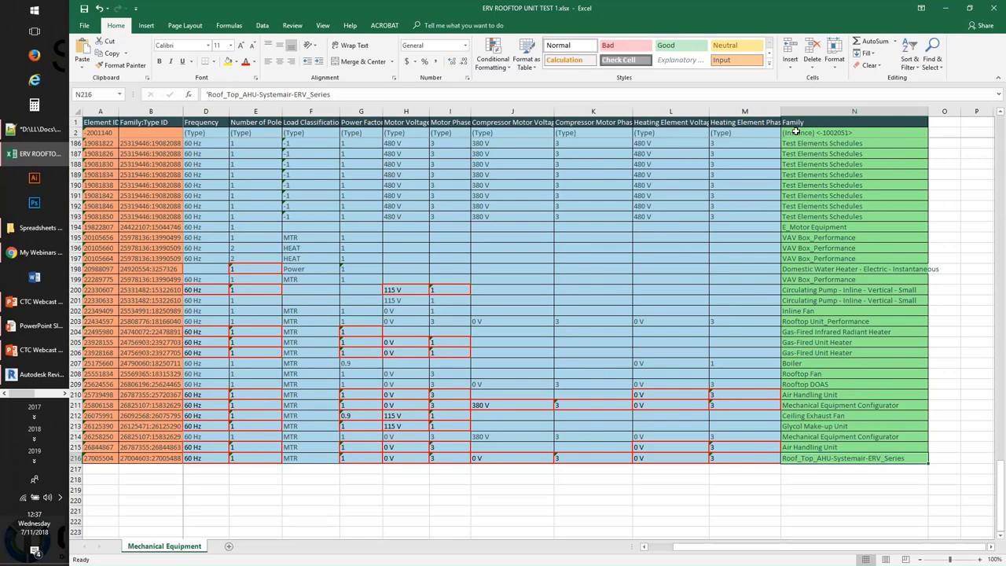
left_click(750, 460)
left_click(653, 457)
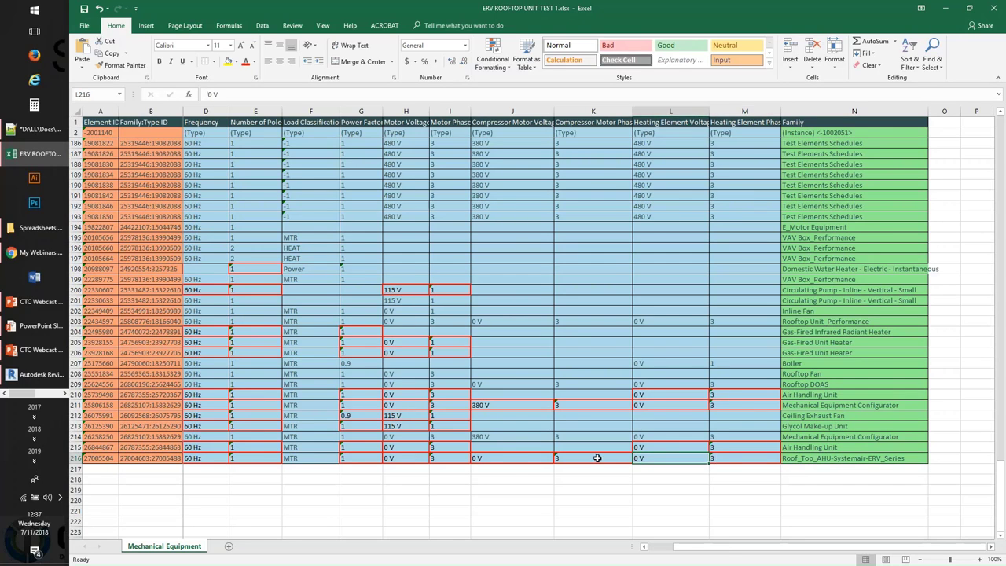
left_click(597, 458)
left_click(517, 455)
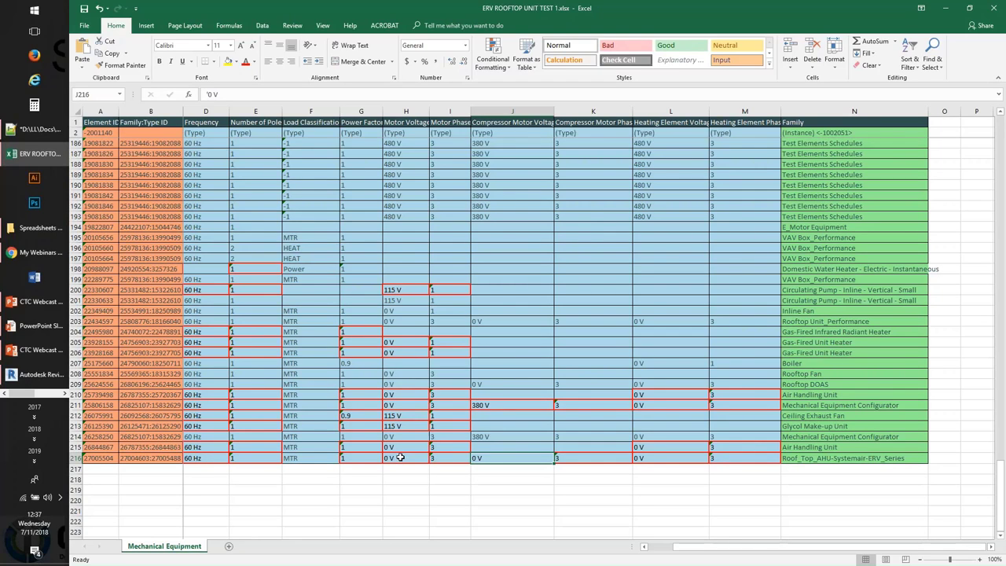
left_click(599, 457)
scroll(503, 454, "up", 1)
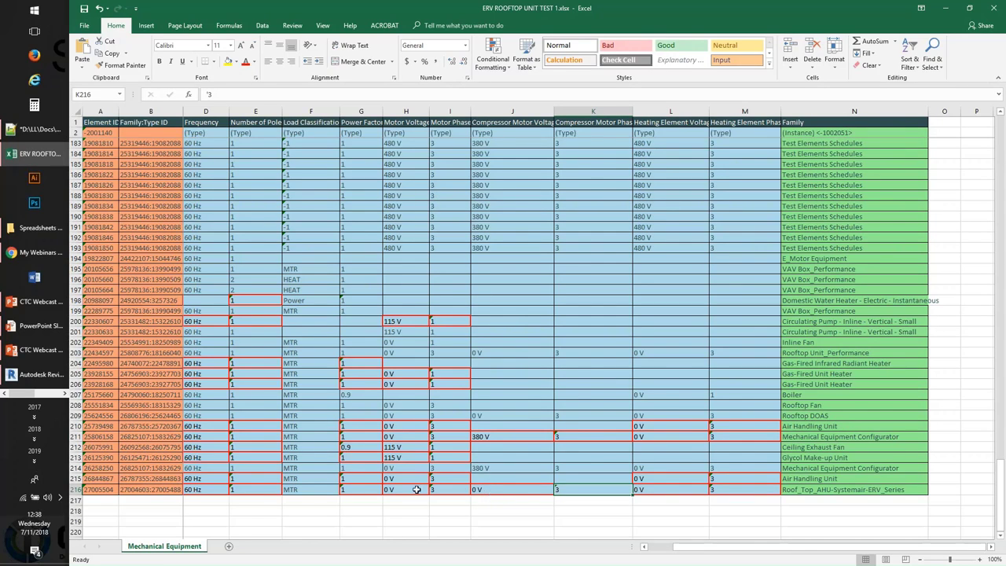
left_click(210, 490)
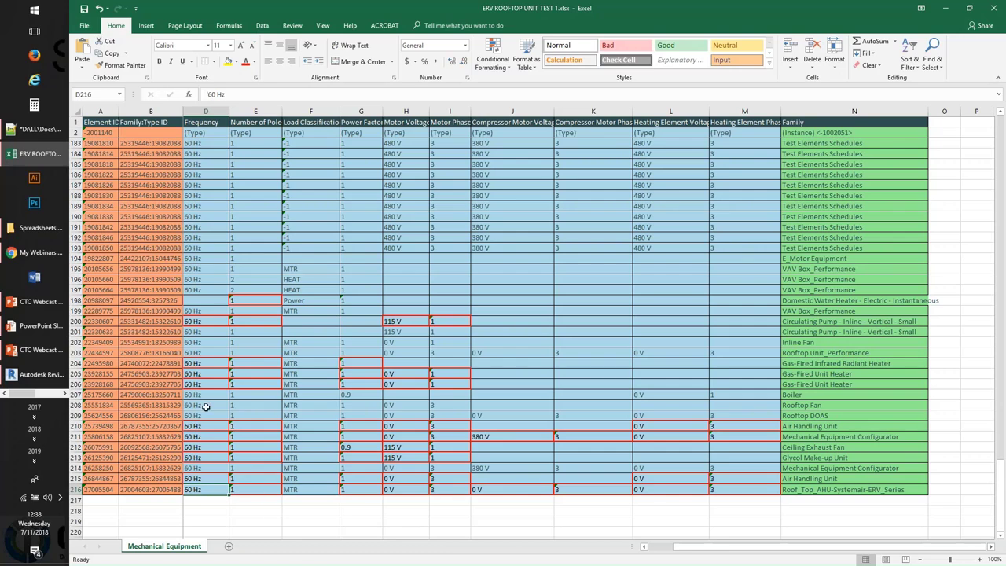
Step: Copy the 115 V motor voltage from the Circulating Pump in row 200 to the Roof_Top_AHU-Systemair-ERV_Series row, cell H216
left_click(409, 321)
key("ctrl+c")
left_click(403, 490)
key("ctrl+v")
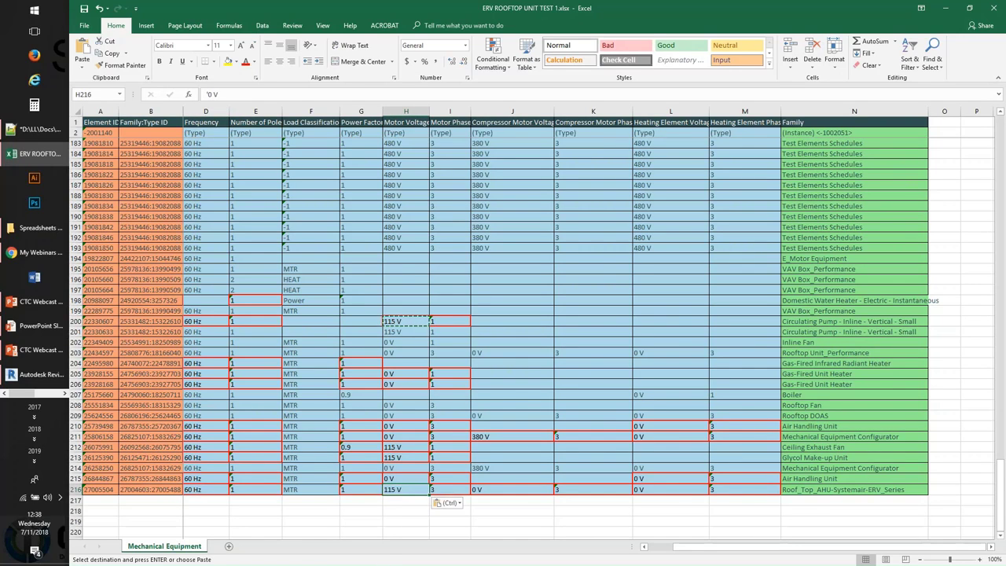
left_click(385, 478)
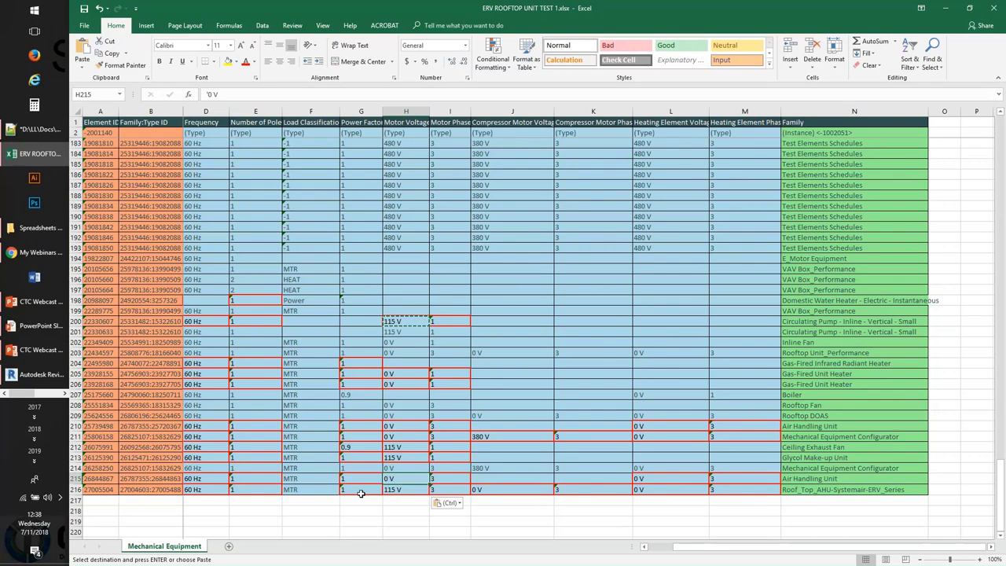
Step: Copy the 0.9 power factor from the Ceiling Exhaust Fan row to the Roof_Top_AHU-Systemair-ERV_Series row, cell G216
left_click(352, 447)
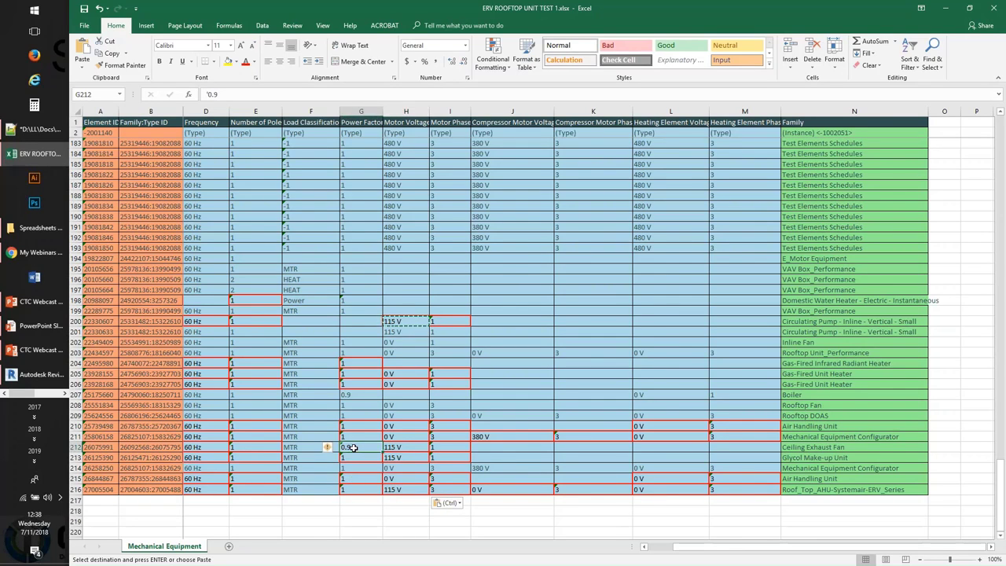
key("ctrl+c")
left_click(364, 489)
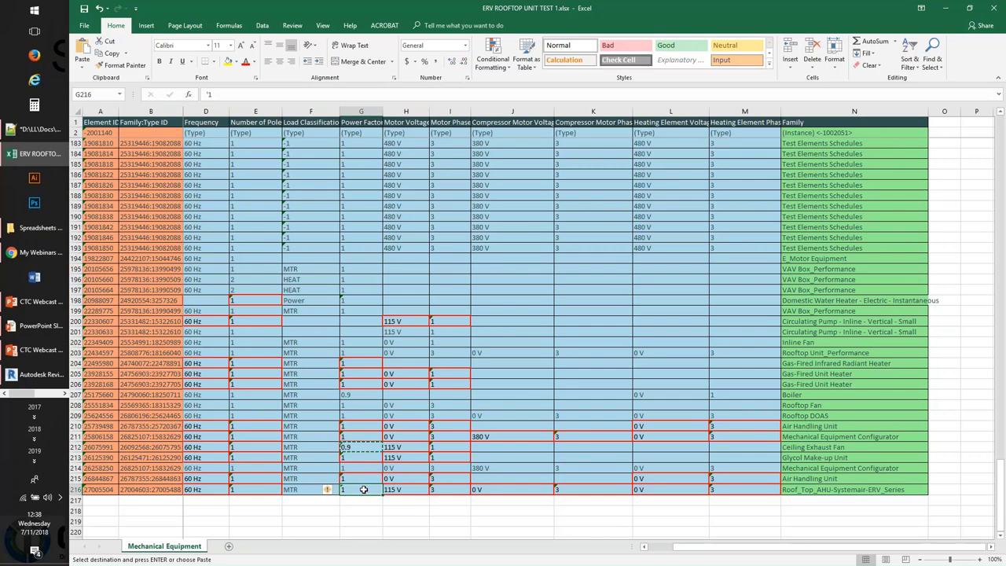
key("ctrl+v")
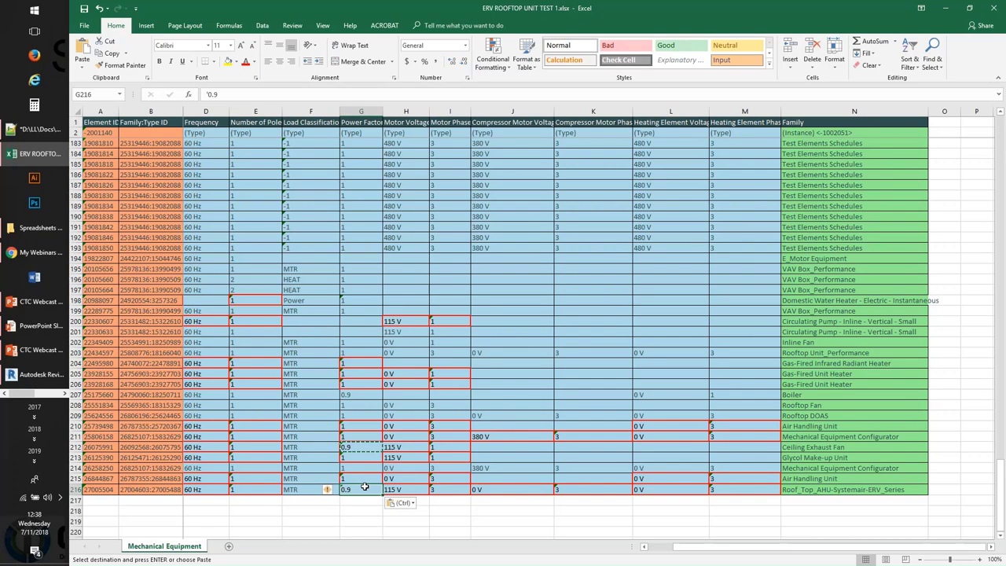
Step: Save a copy of the workbook as ERV ROOFTOP UNIT TEST 1A.xlsx in the Spreadsheets - Excel folder
left_click(85, 24)
left_click(94, 129)
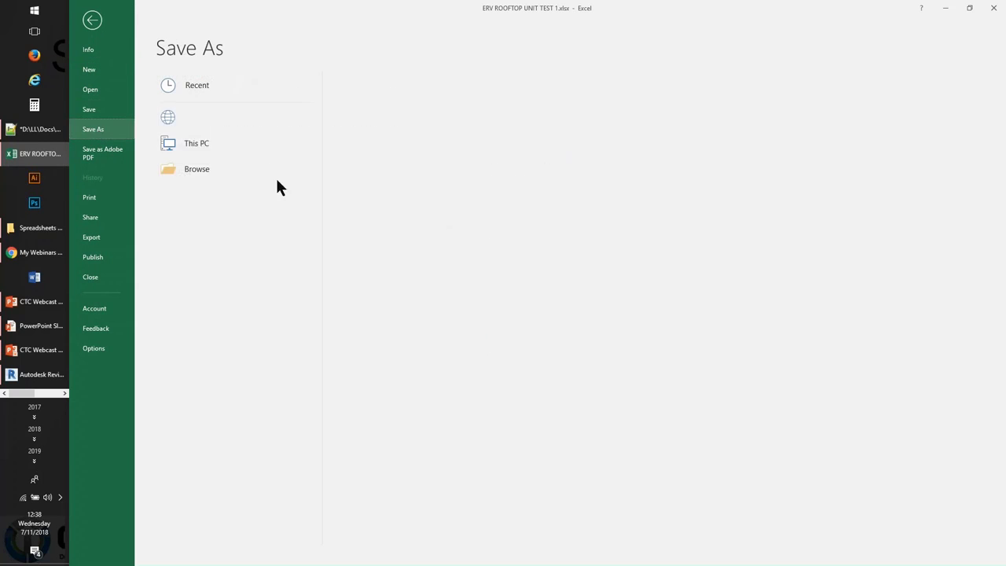
left_click(222, 202)
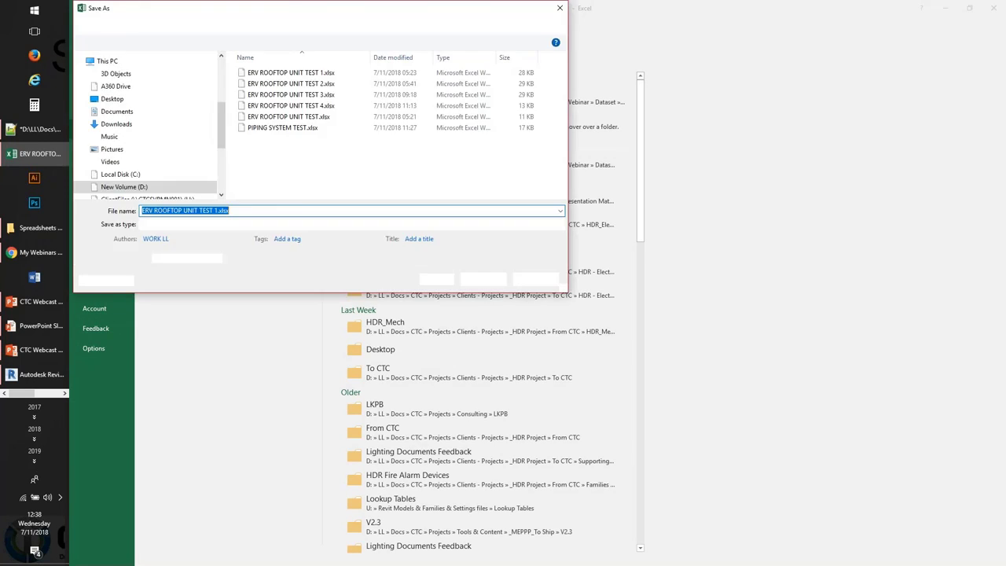
left_click(314, 74)
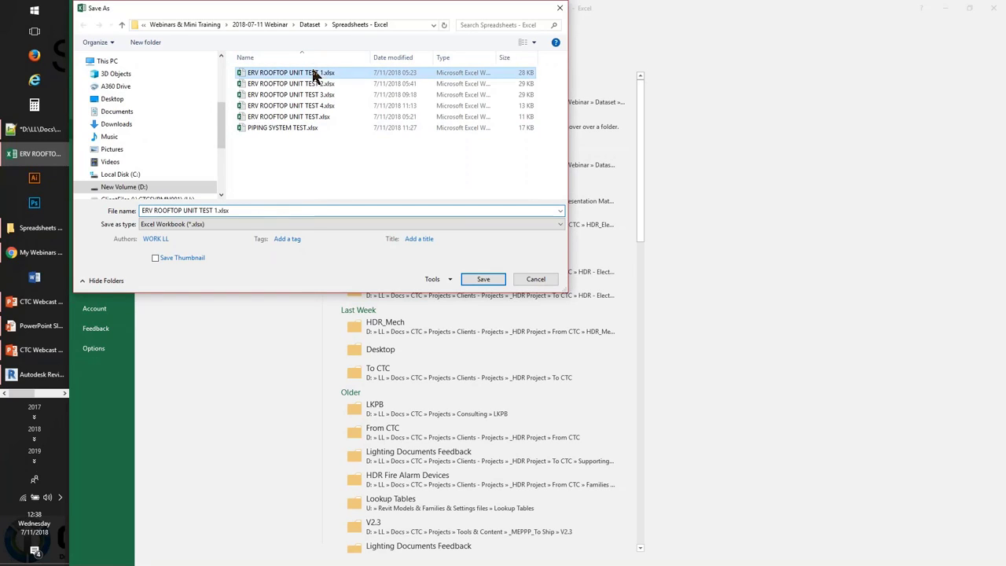
left_click(238, 209)
key("Right")
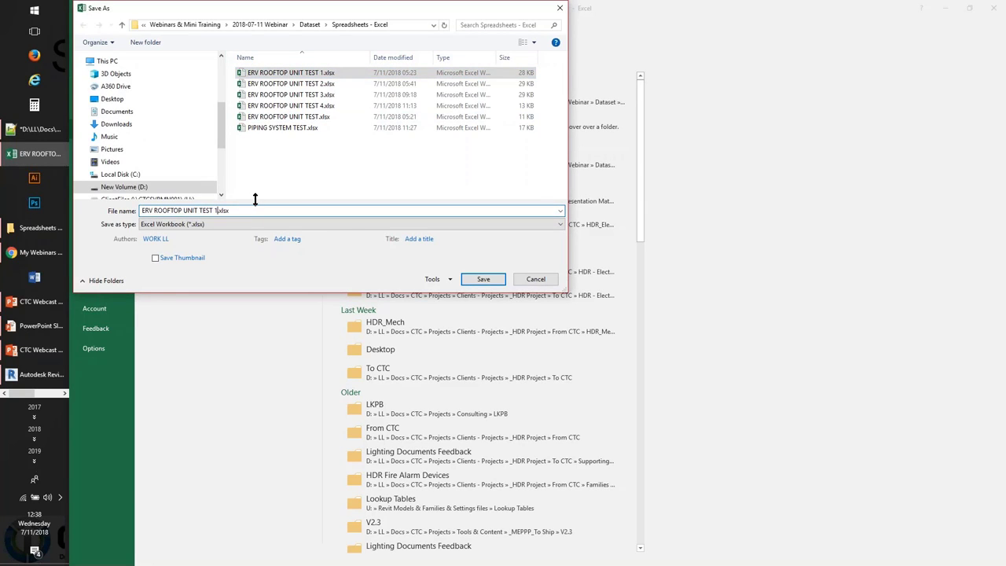
type("A")
left_click(485, 277)
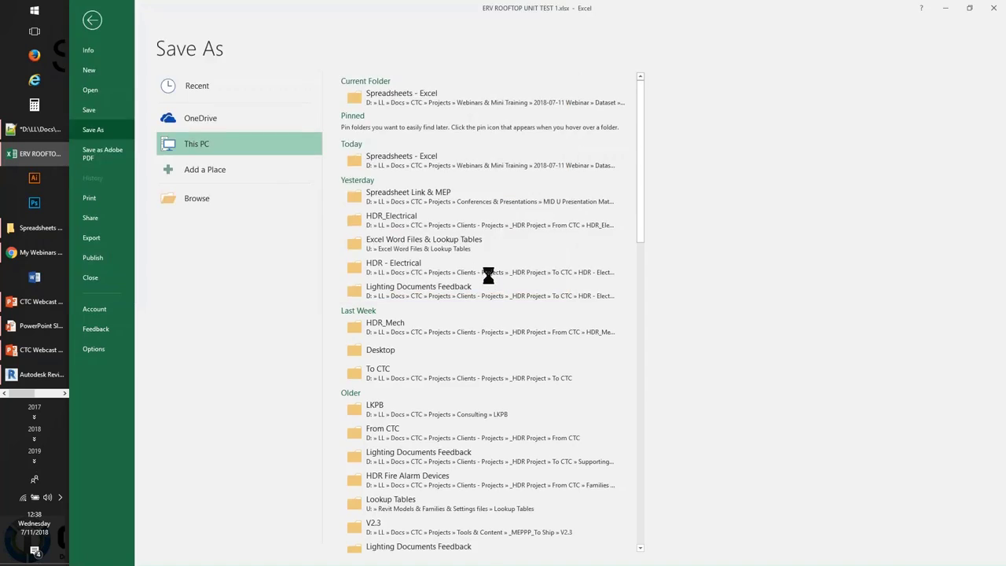
Step: Switch to Spreadsheet Link and open ERV ROOFTOP UNIT TEST 1A.xlsx from the Spreadsheets - Excel folder, agreeing to clear the existing settings
mouse_move(39, 382)
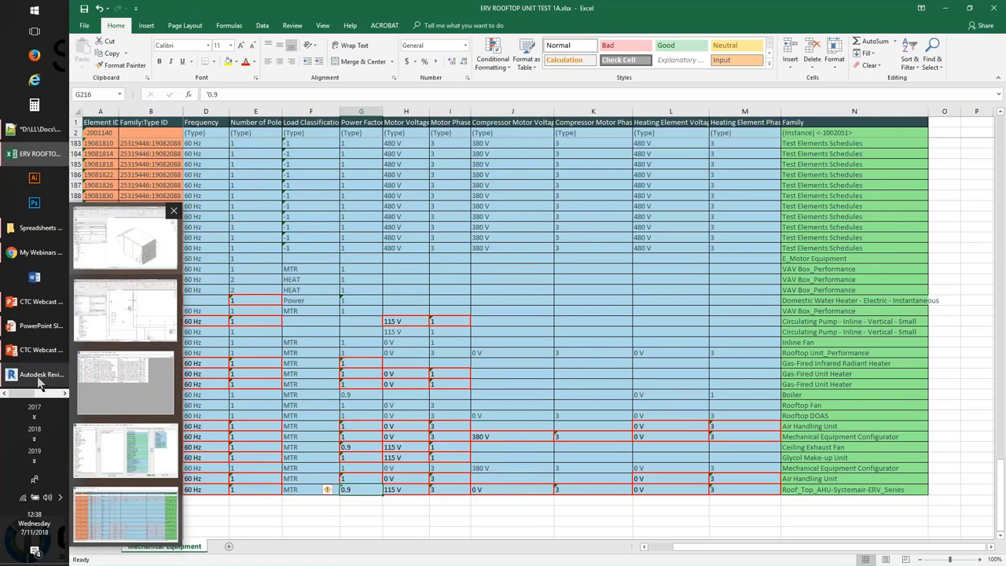
left_click(97, 453)
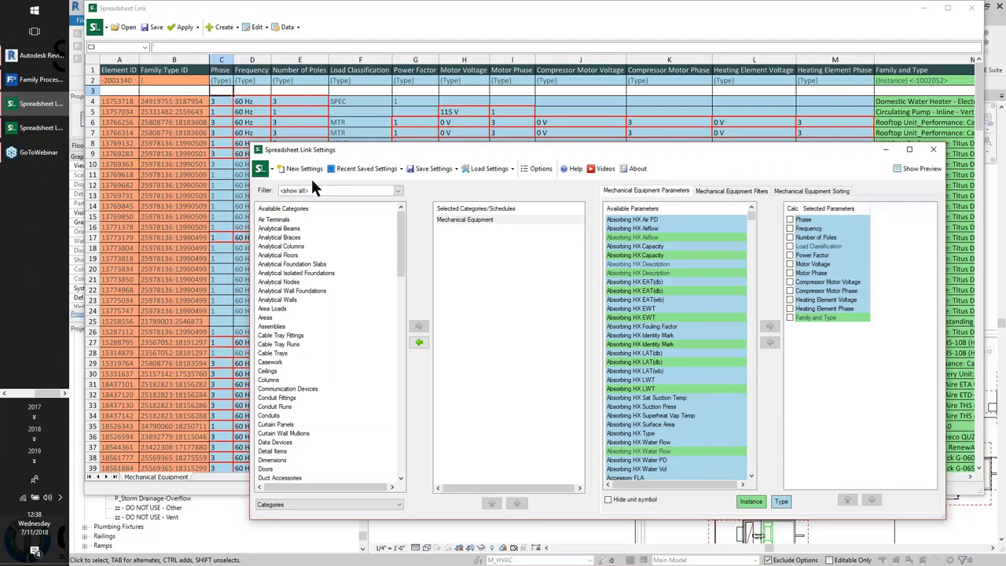
left_click(343, 12)
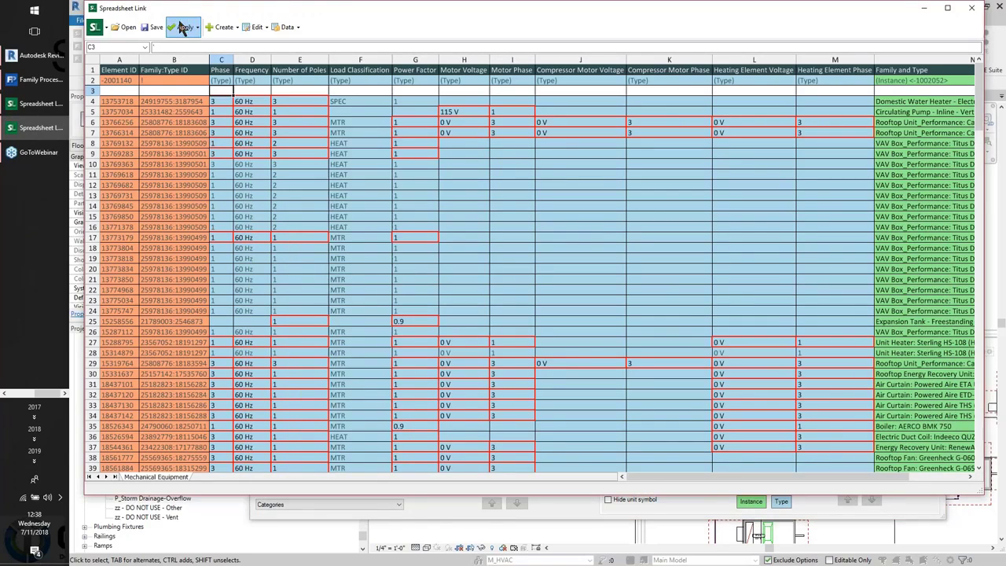
left_click(124, 27)
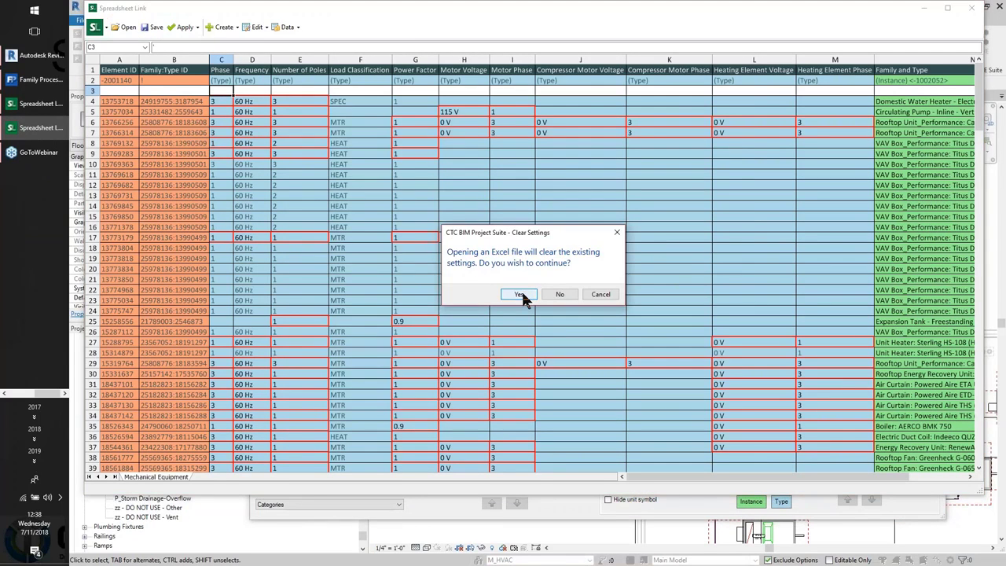
left_click(520, 296)
left_click(425, 42)
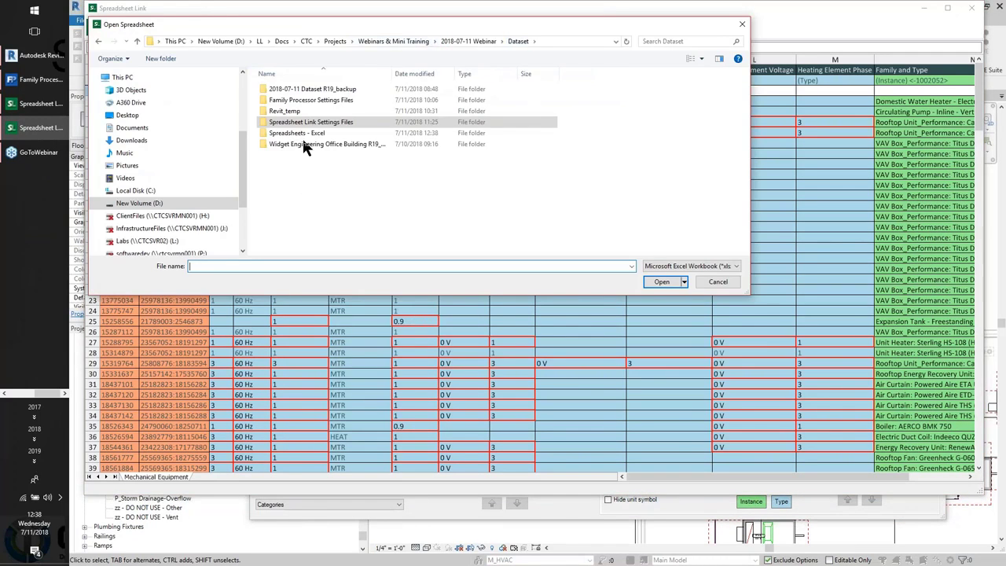
double_click(302, 136)
left_click(337, 102)
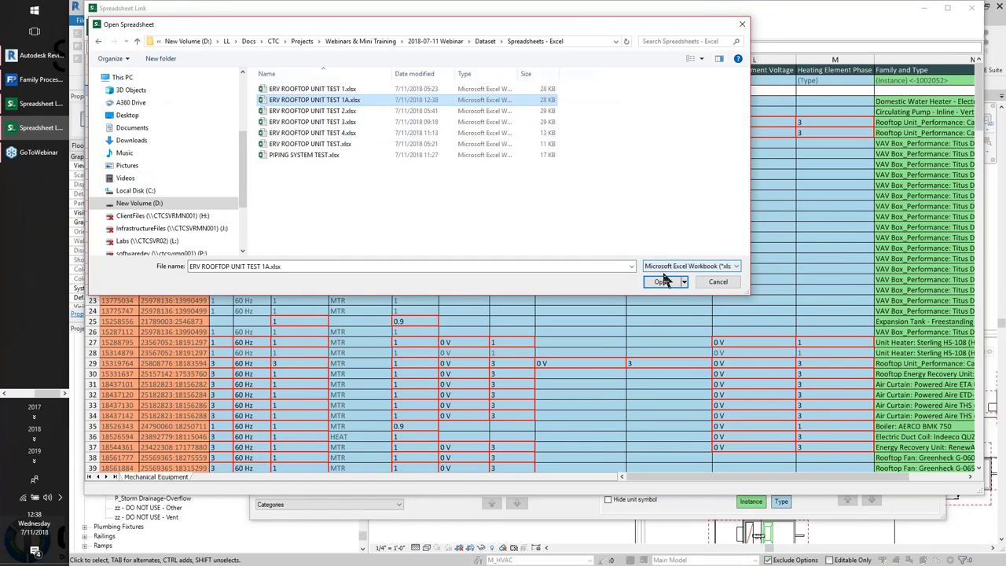
left_click(661, 281)
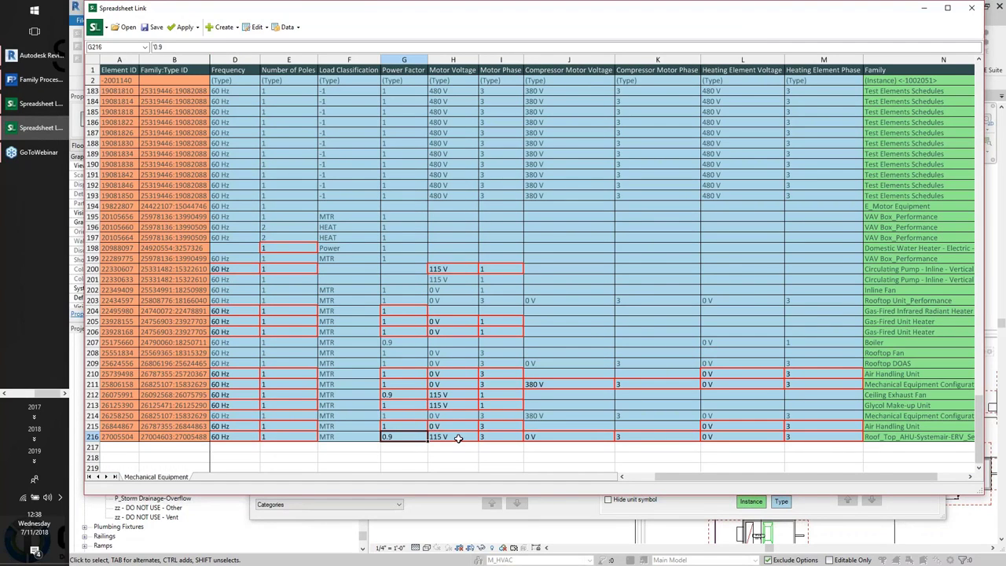
Step: Apply the active worksheet's values to the Revit project
left_click(180, 32)
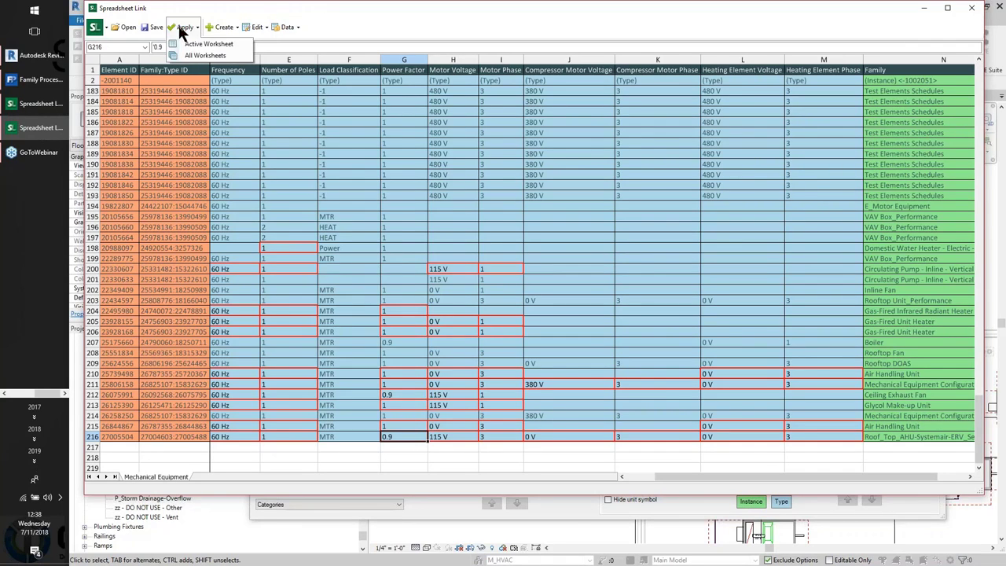
left_click(198, 44)
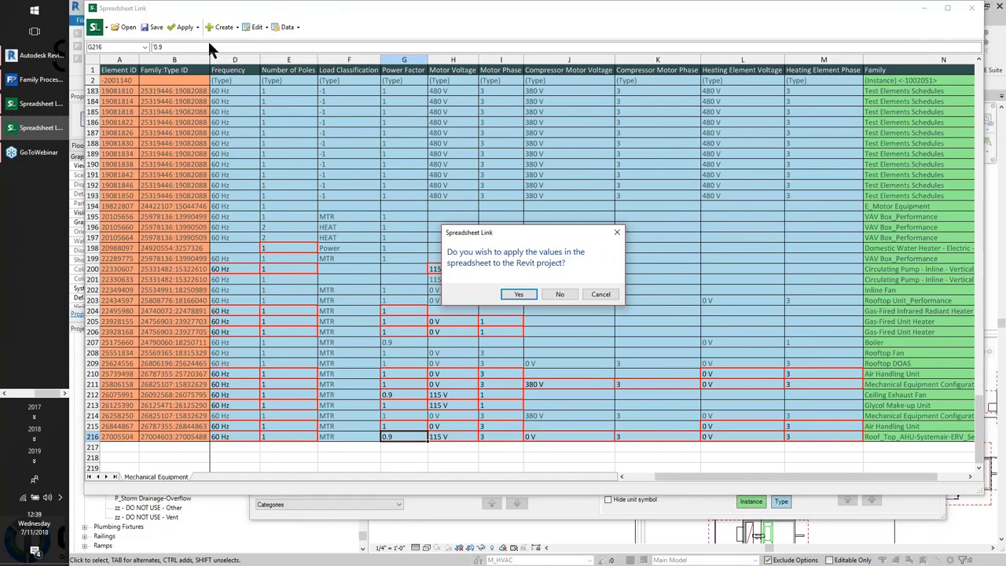
left_click(519, 294)
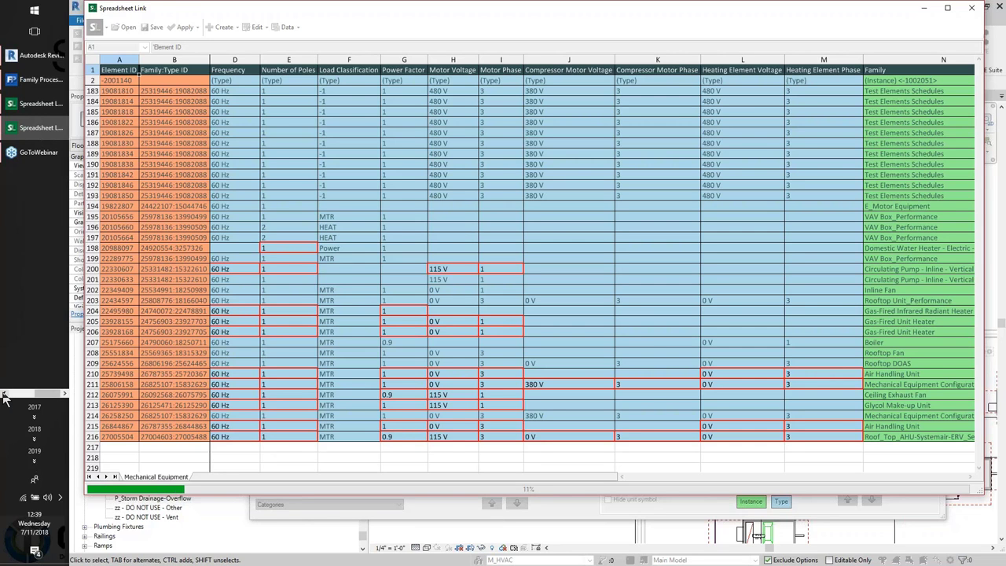
Step: Switch to the Revit window showing the Roof_Top_AHU-Systemair-ERV_Series family
left_click(3, 393)
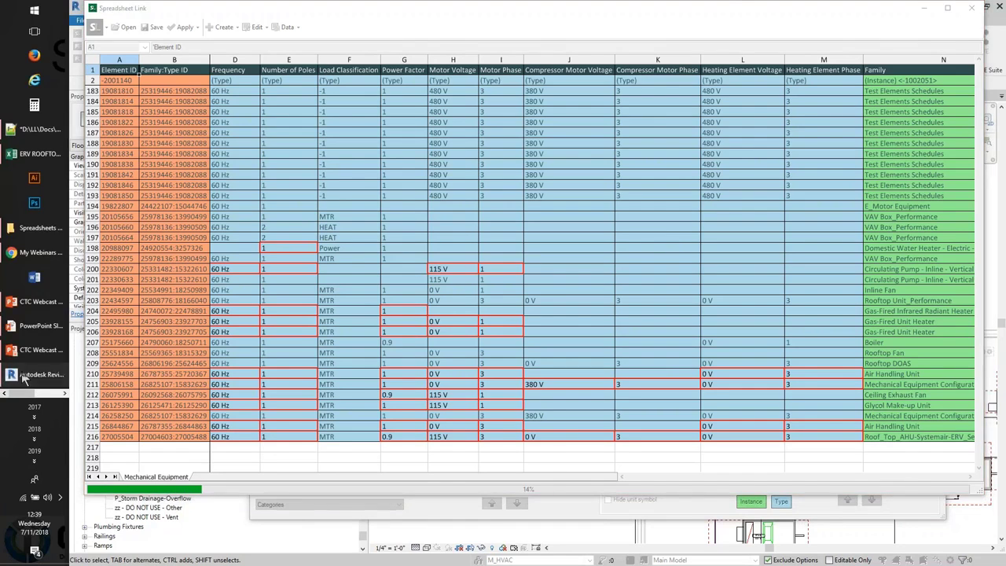
left_click(22, 375)
left_click(566, 311)
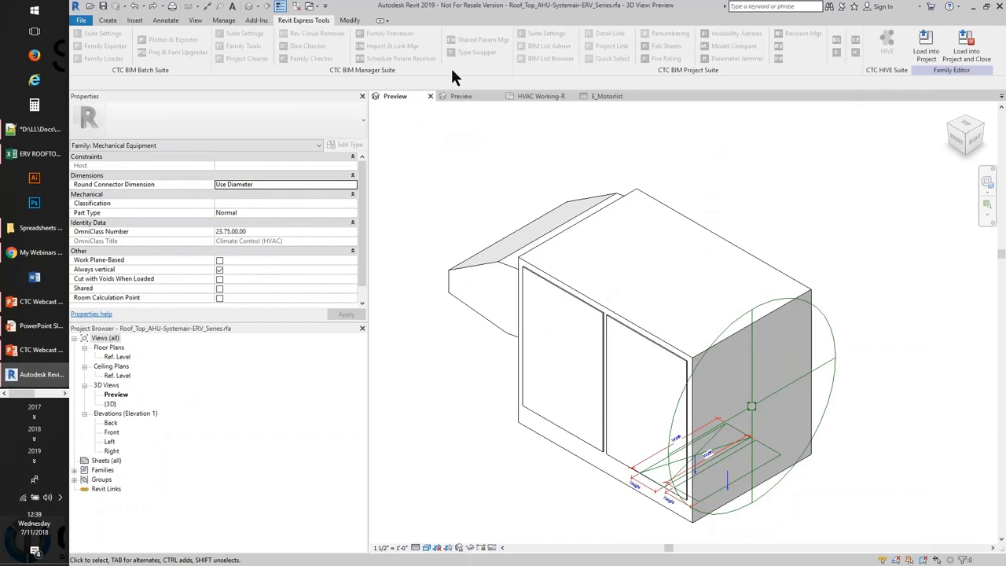
Step: Check the apply progress in Spreadsheet Link, and view the E_Motorlist schedule in the Revit window that holds the family
left_click(65, 393)
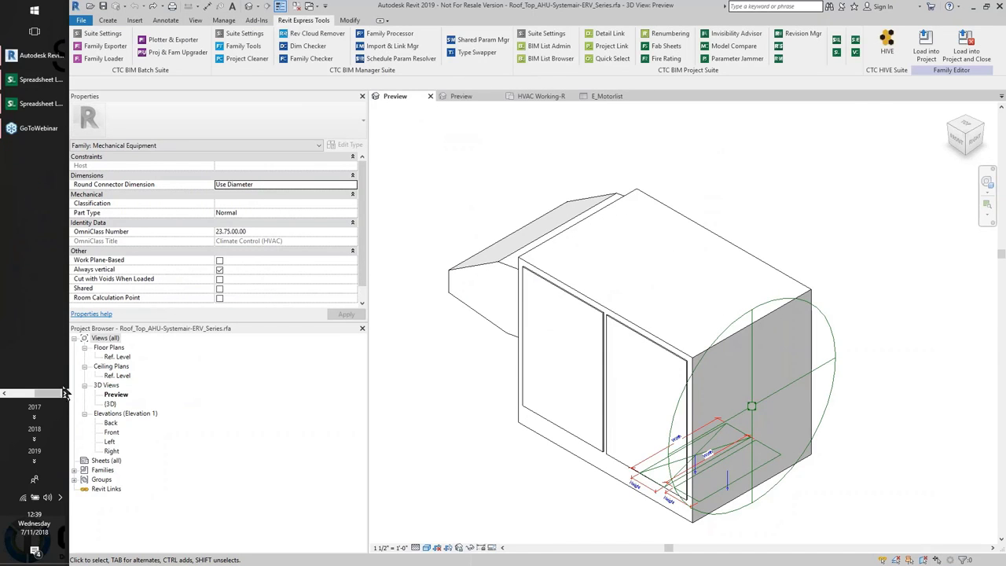
left_click(39, 78)
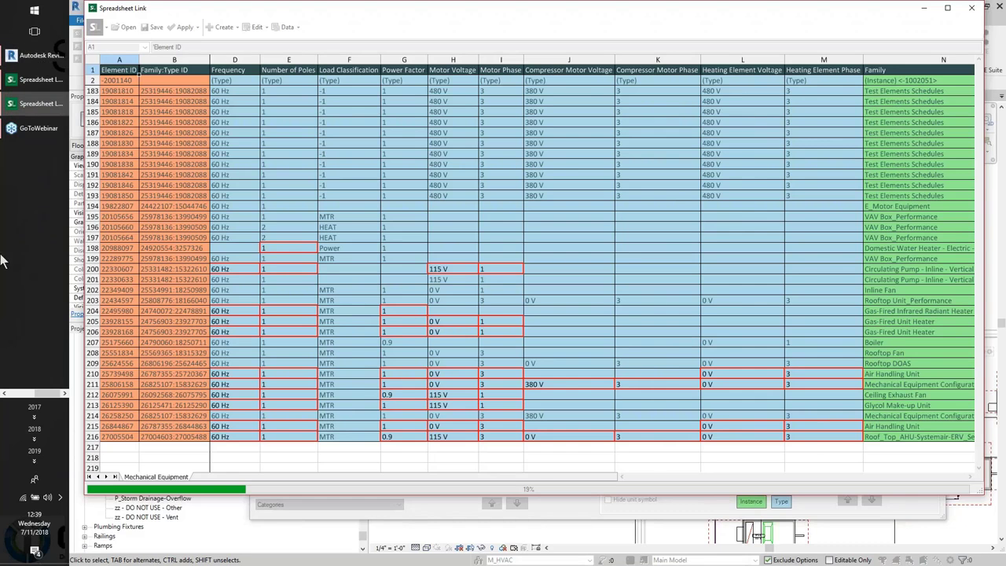
left_click(5, 393)
left_click(39, 374)
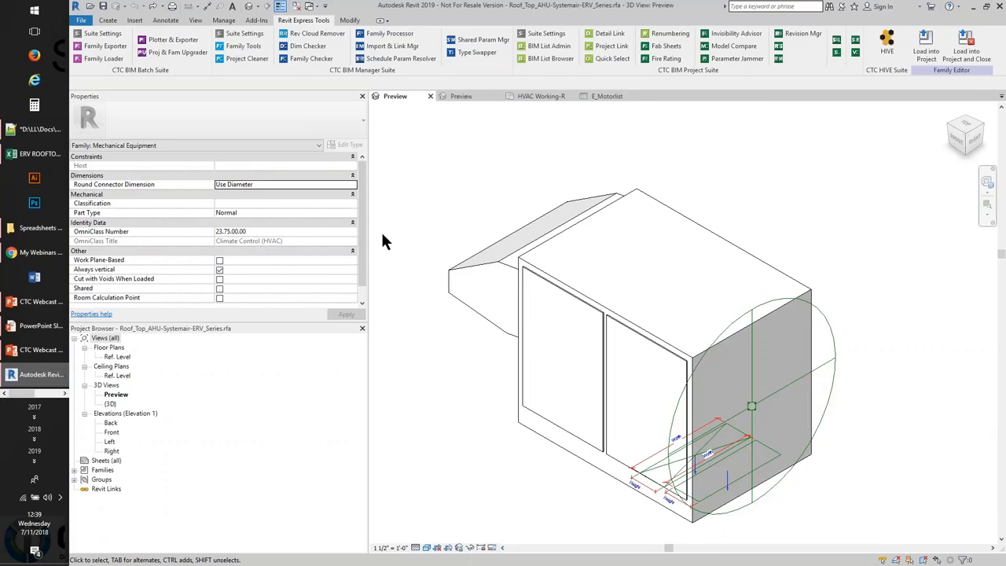
left_click(609, 96)
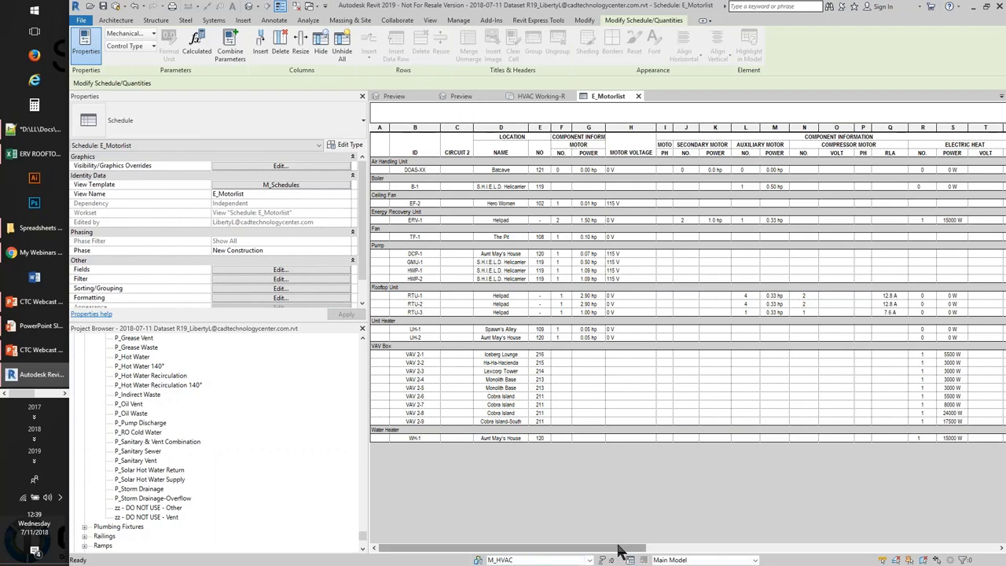
left_click_drag(621, 548, 557, 542)
Step: Switch to Spreadsheet Link and read the detailed import log with the result window enlarged to show all columns, and close it
left_click_drag(35, 393, 66, 399)
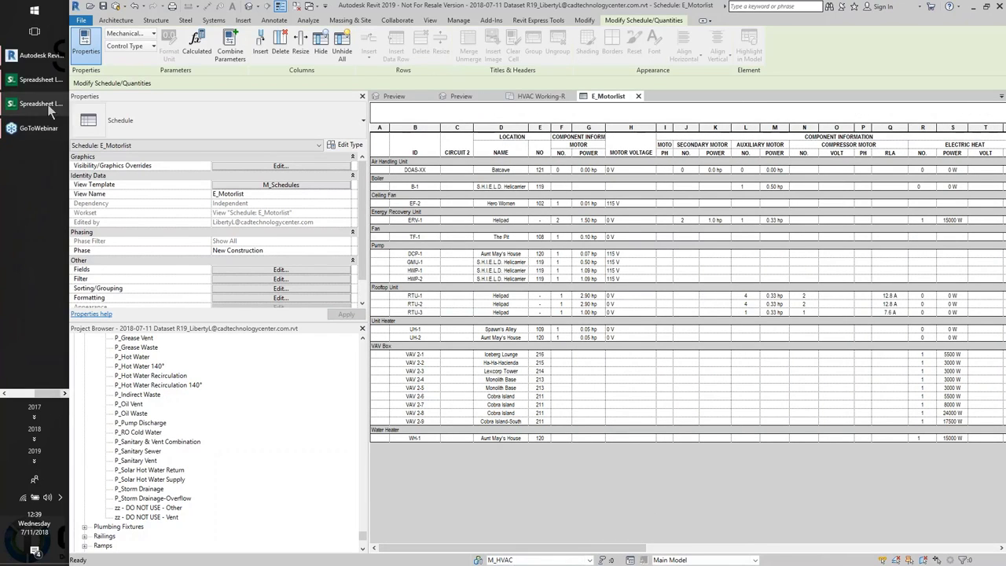
left_click(34, 107)
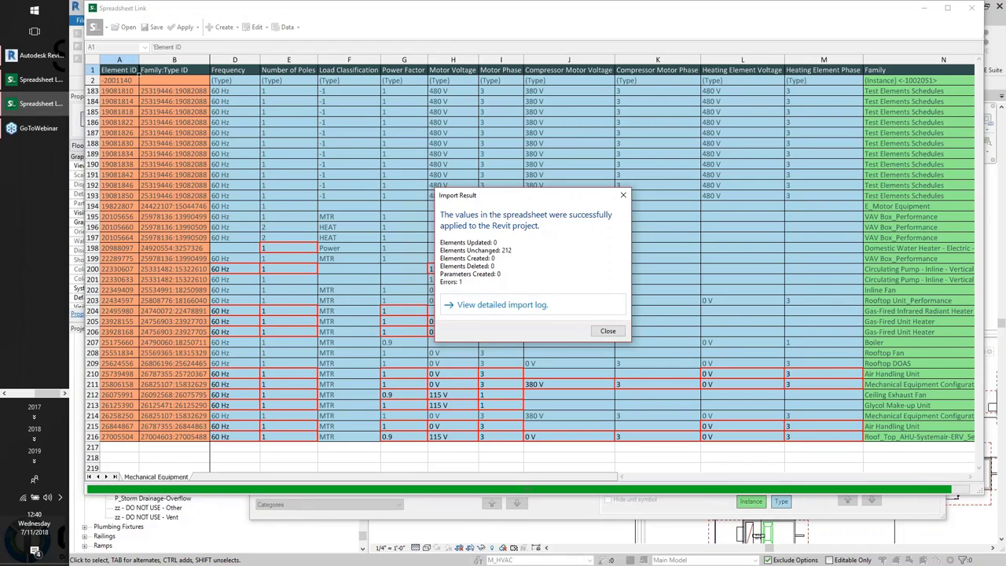
left_click(488, 306)
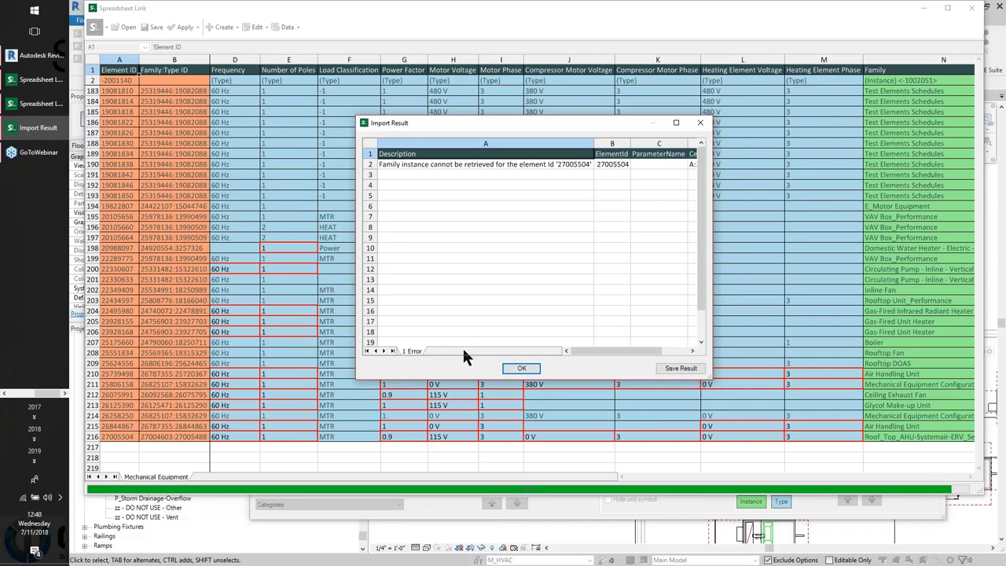
left_click_drag(705, 379, 864, 435)
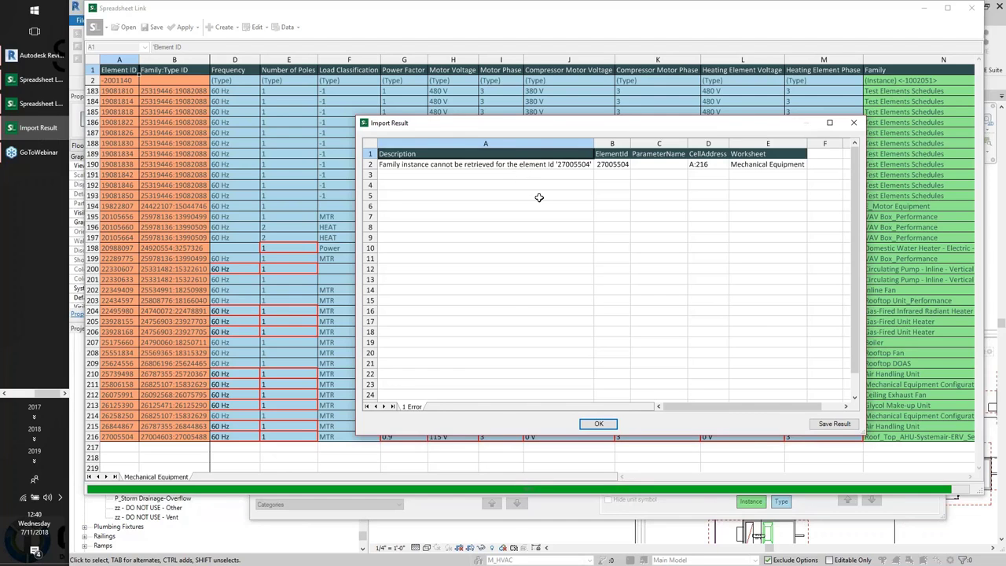
left_click(600, 424)
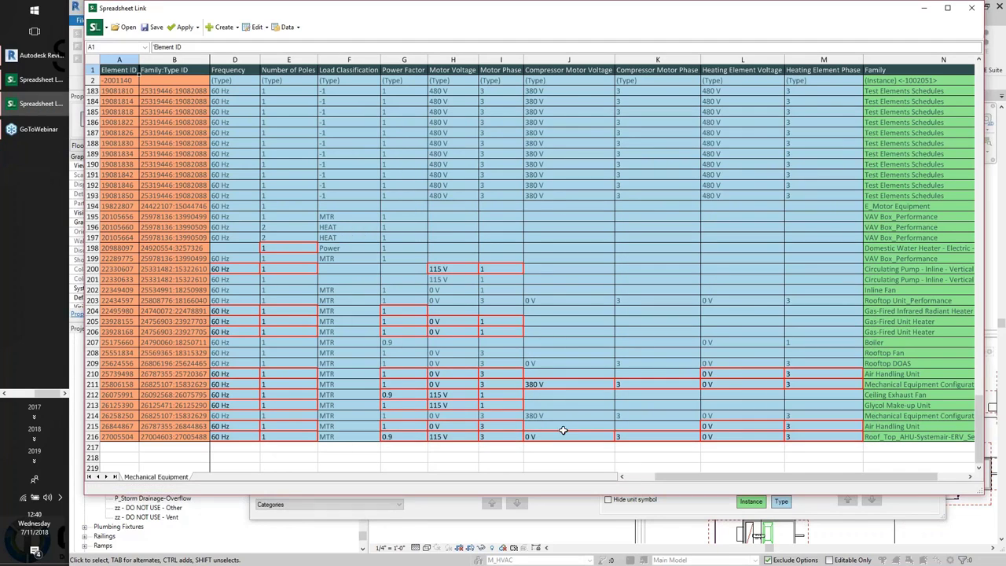
Step: Close the Spreadsheet Link worksheet and its settings window to return to the Revit project
left_click_drag(698, 470, 605, 481)
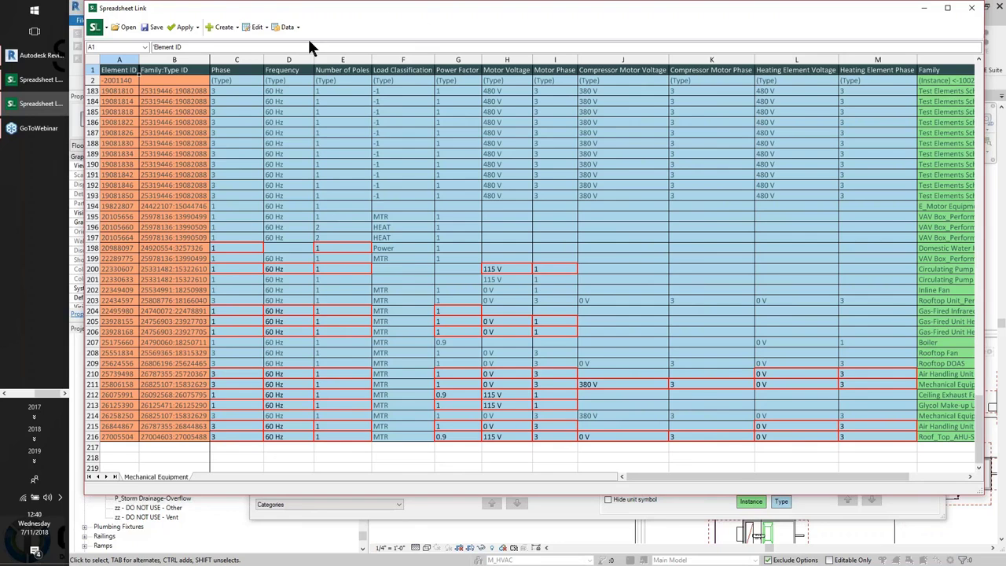
left_click(971, 8)
left_click(932, 150)
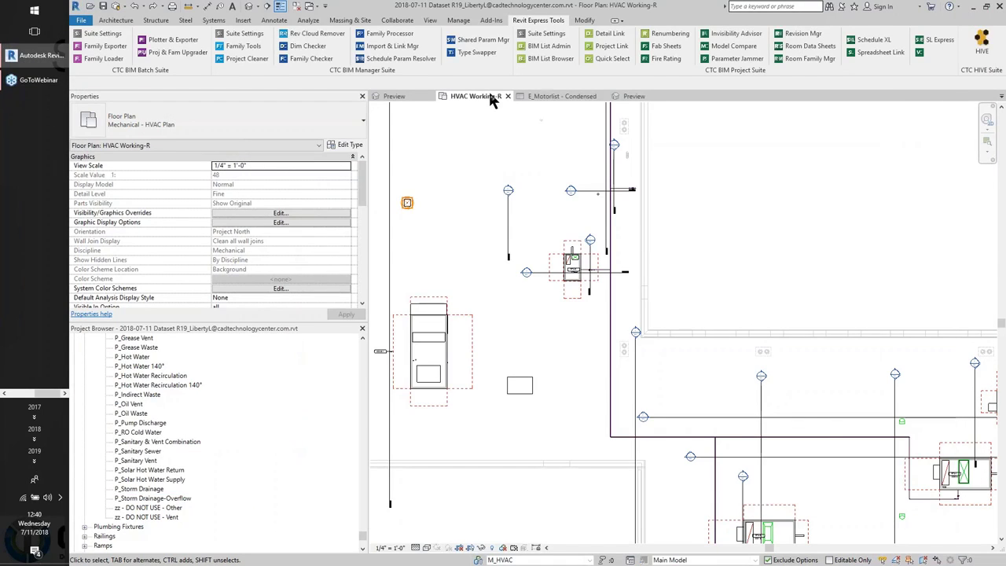
Step: Open the E_Motorlist - Condensed schedule and inspect the Motor Voltage cell in the first equipment row
left_click(554, 97)
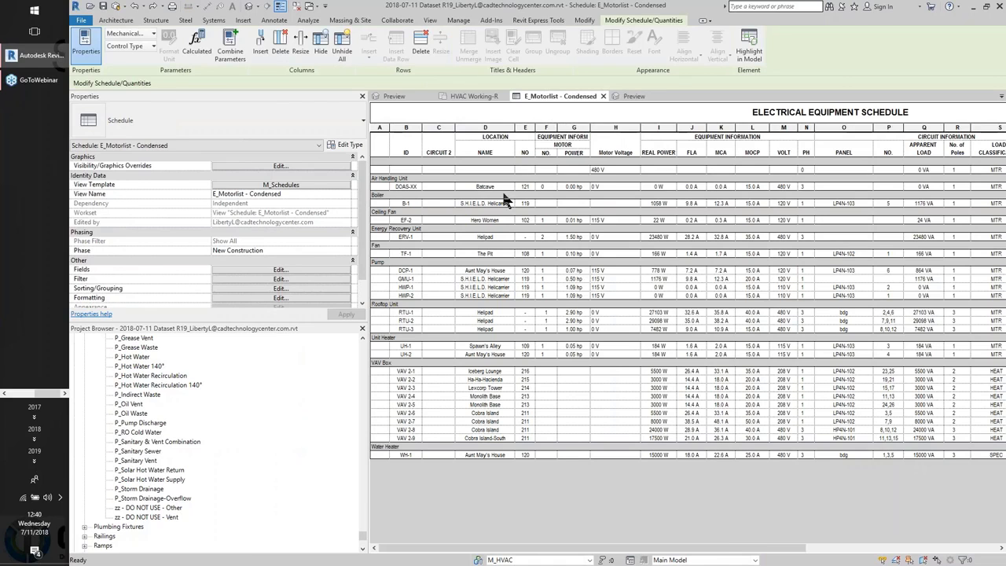
left_click(604, 169)
left_click_drag(750, 549, 669, 559)
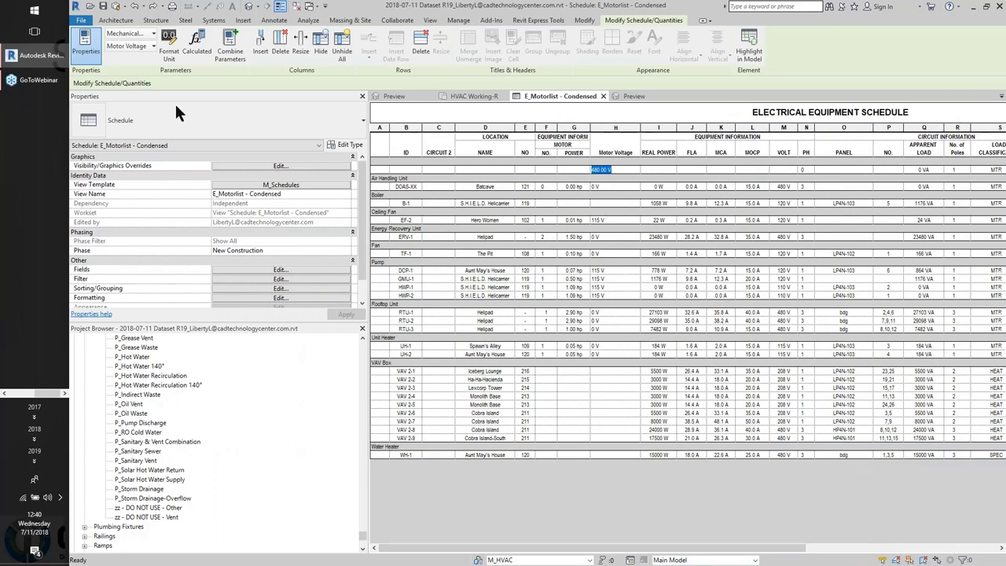
Step: Open the condensed schedule's field settings and review the scheduled fields, locating Motor Voltage among the motor parameters
left_click(288, 268)
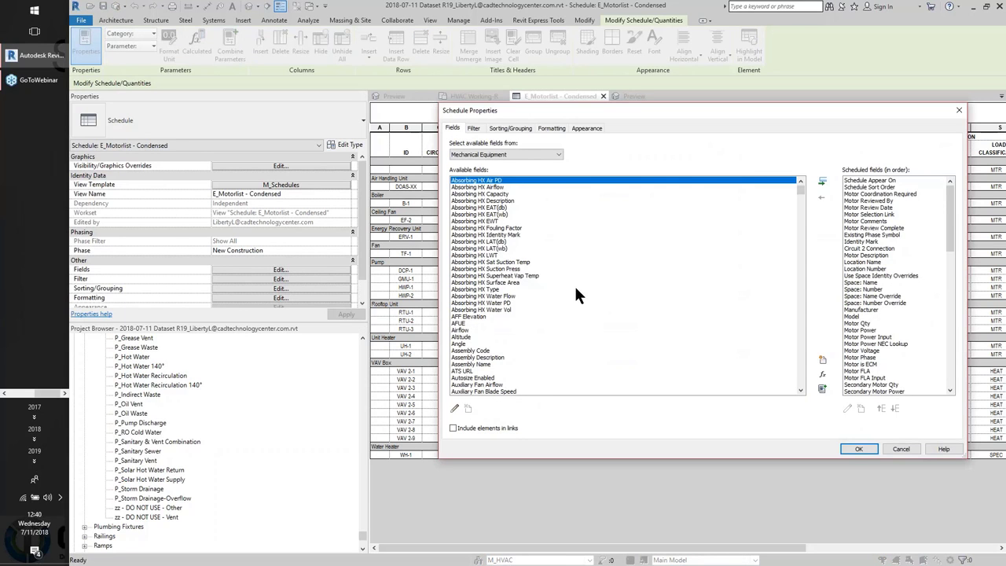
left_click_drag(650, 108, 563, 192)
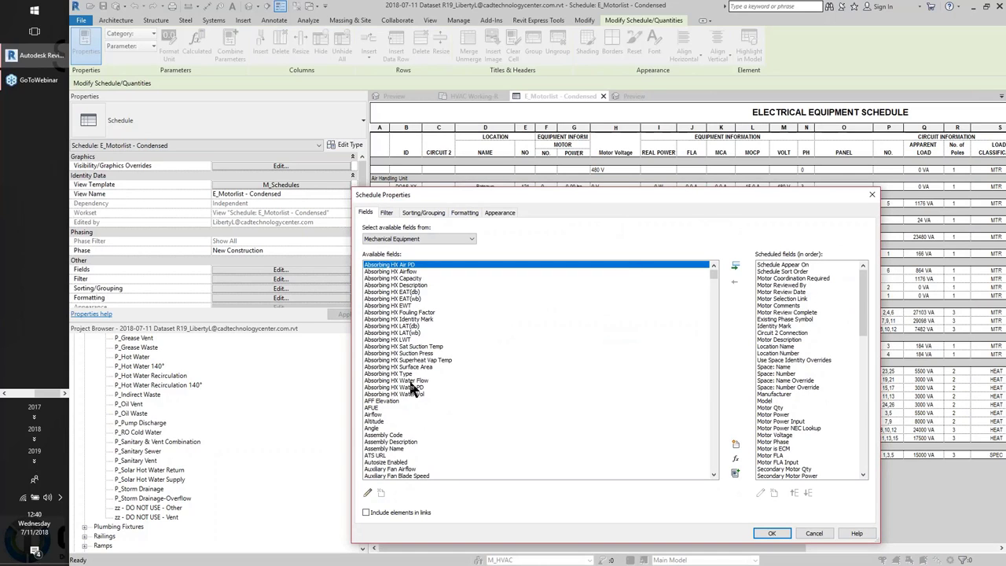
scroll(409, 384, "down", 7)
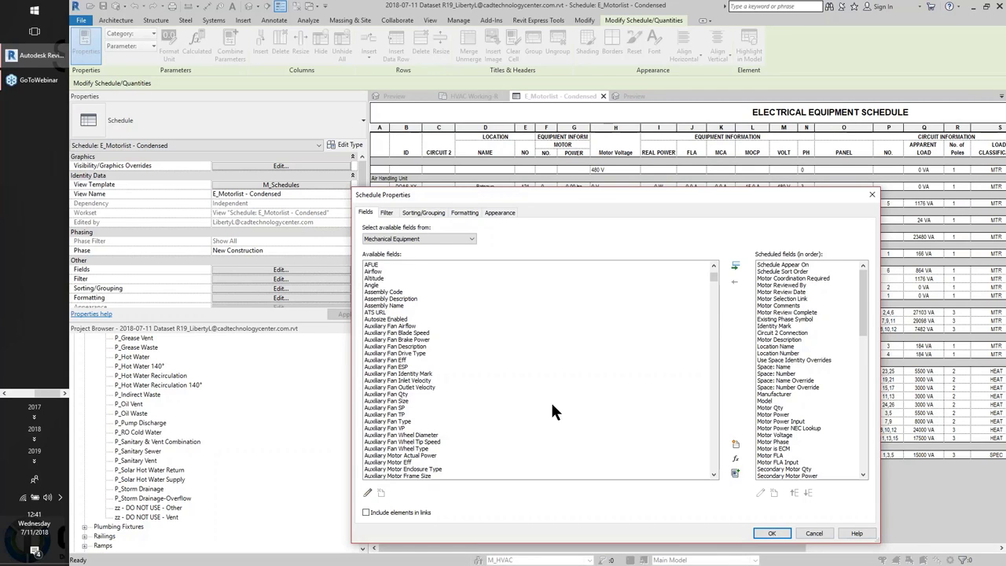
scroll(778, 416, "down", 9)
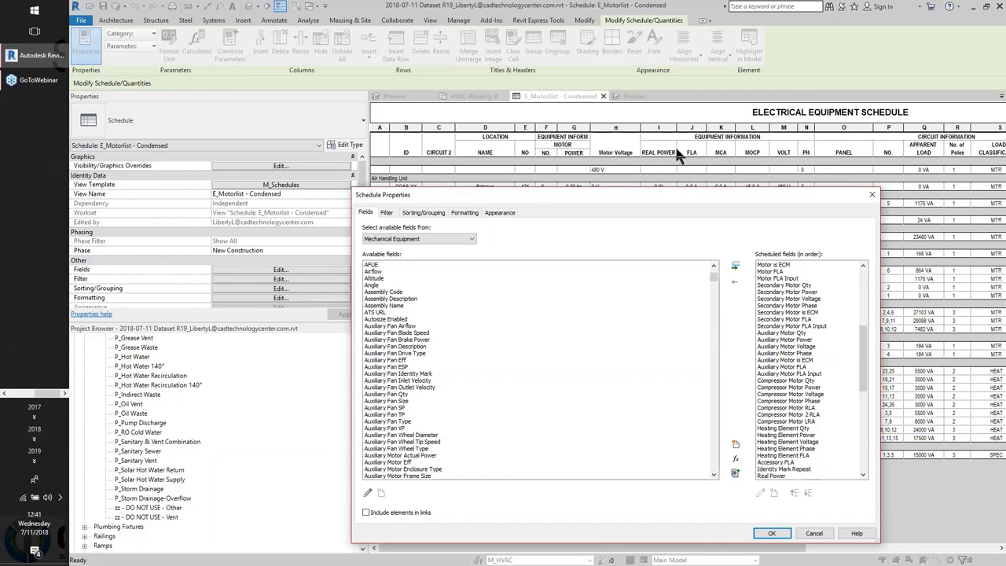
scroll(810, 444, "down", 6)
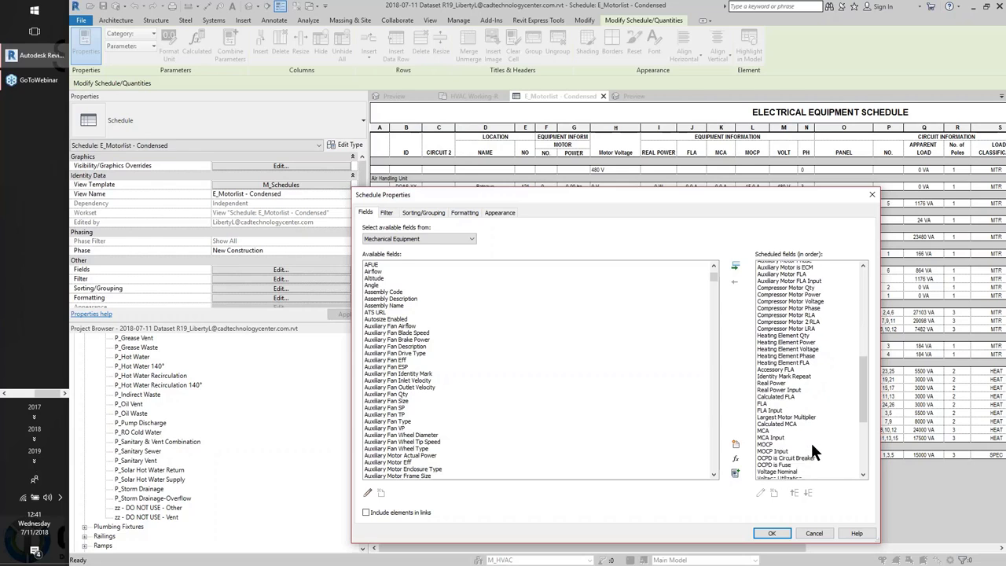
scroll(800, 448, "down", 5)
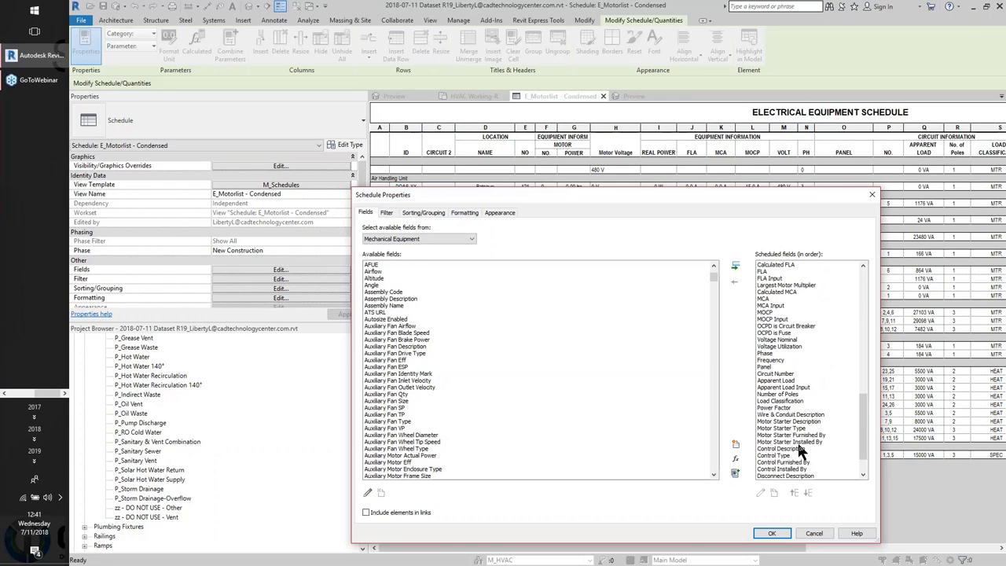
scroll(798, 446, "down", 2)
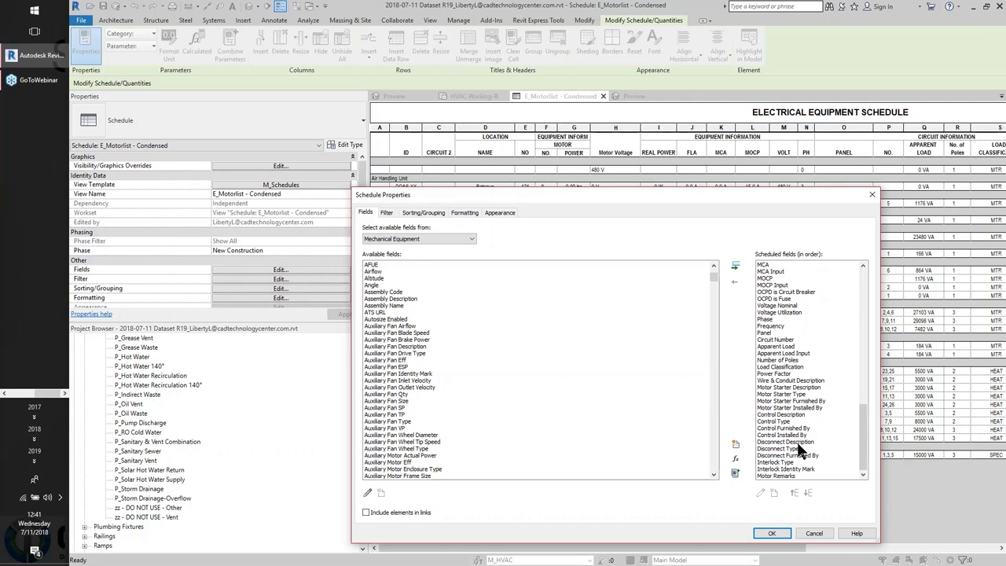
scroll(803, 446, "up", 2)
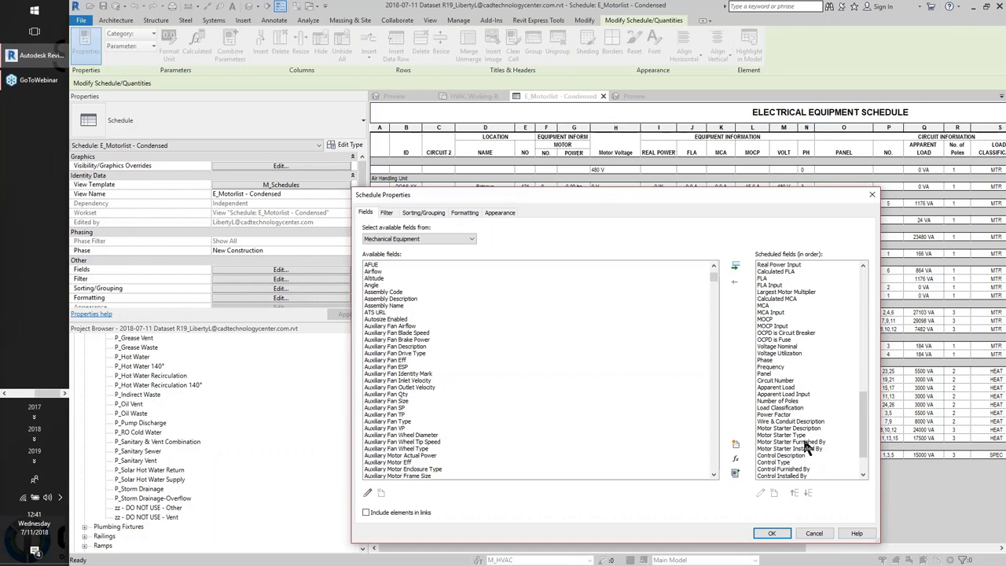
scroll(803, 443, "up", 4)
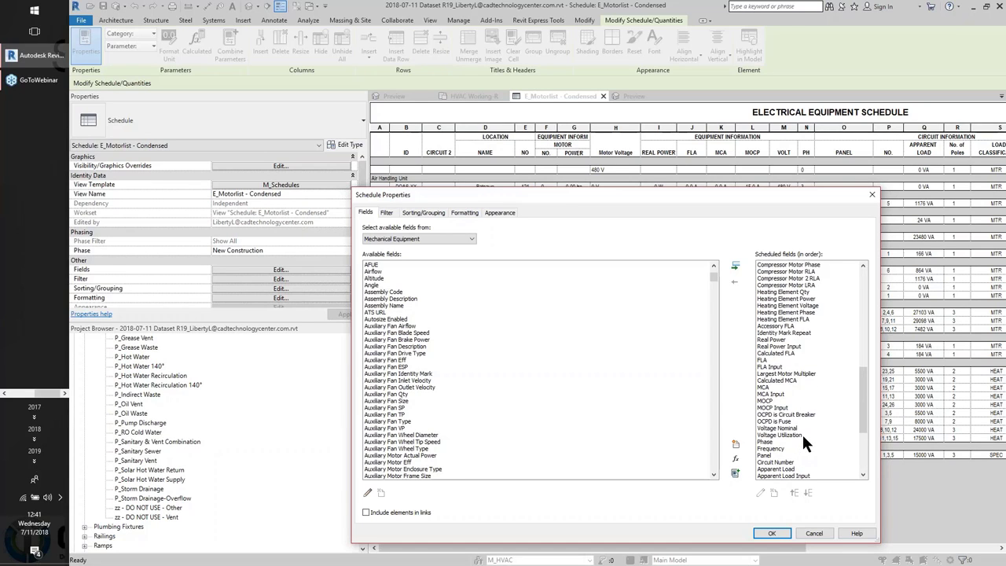
scroll(797, 424, "down", 2)
left_click(784, 377)
scroll(784, 377, "up", 5)
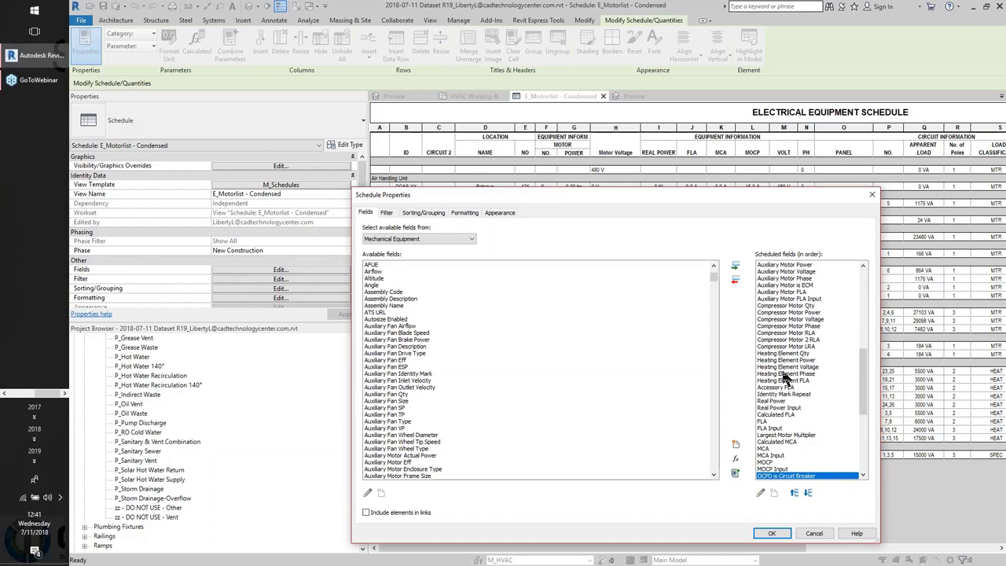
scroll(786, 373, "up", 9)
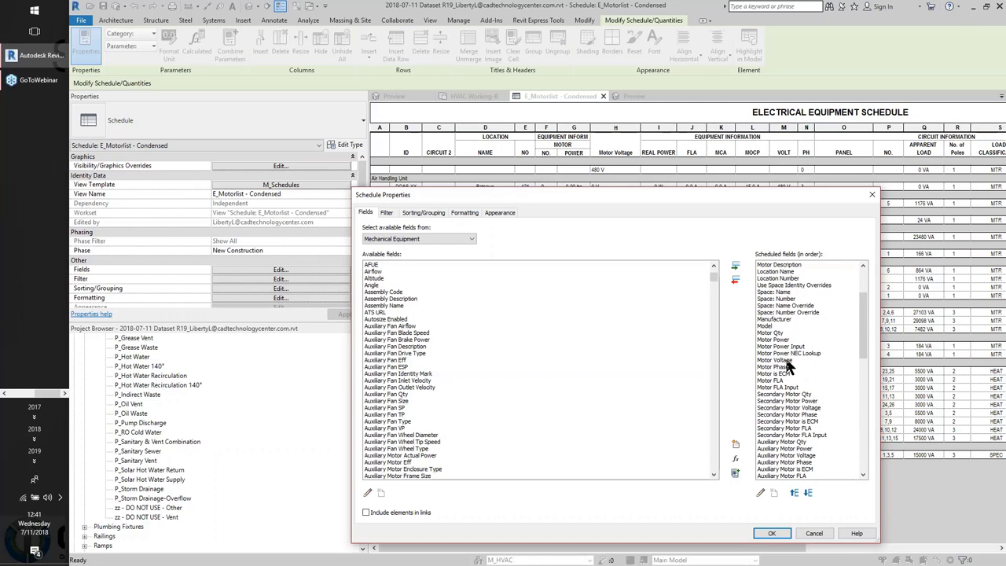
left_click(785, 360)
Step: Search the available Mechanical Equipment fields for motor parameters, and leave the schedule properties without making changes
left_click(401, 401)
type("mot")
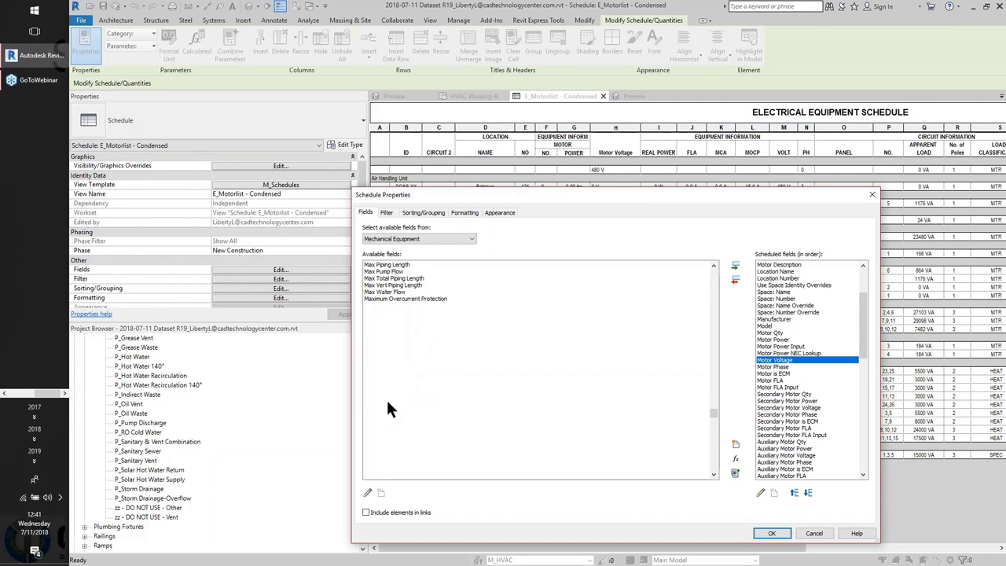
scroll(440, 428, "down", 4)
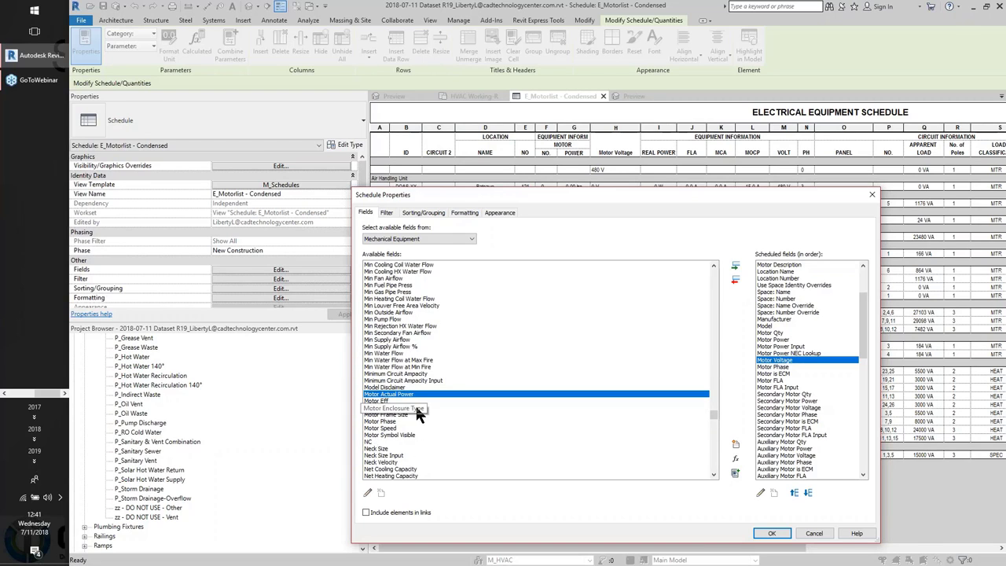
scroll(416, 406, "up", 1)
scroll(421, 416, "up", 5)
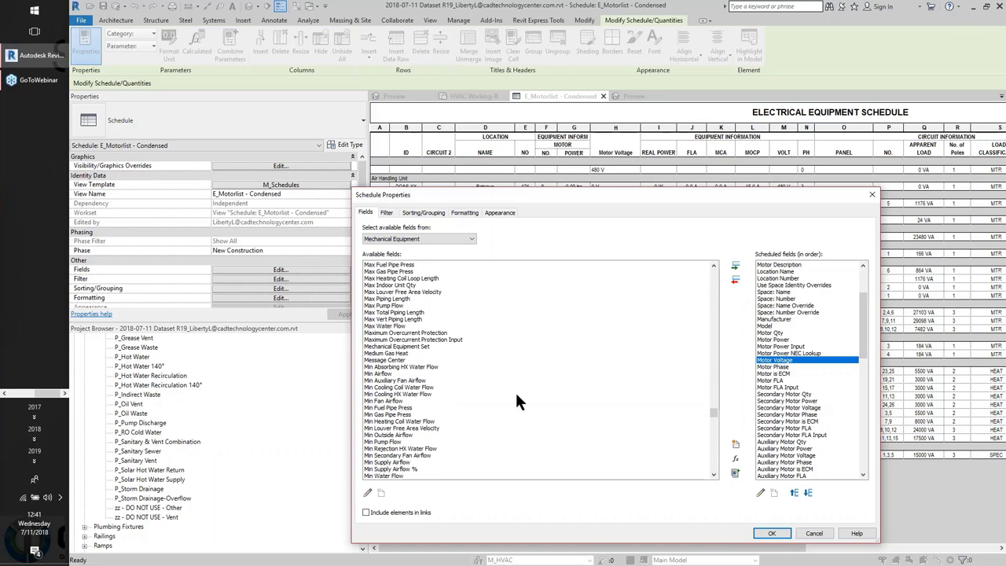
left_click(812, 533)
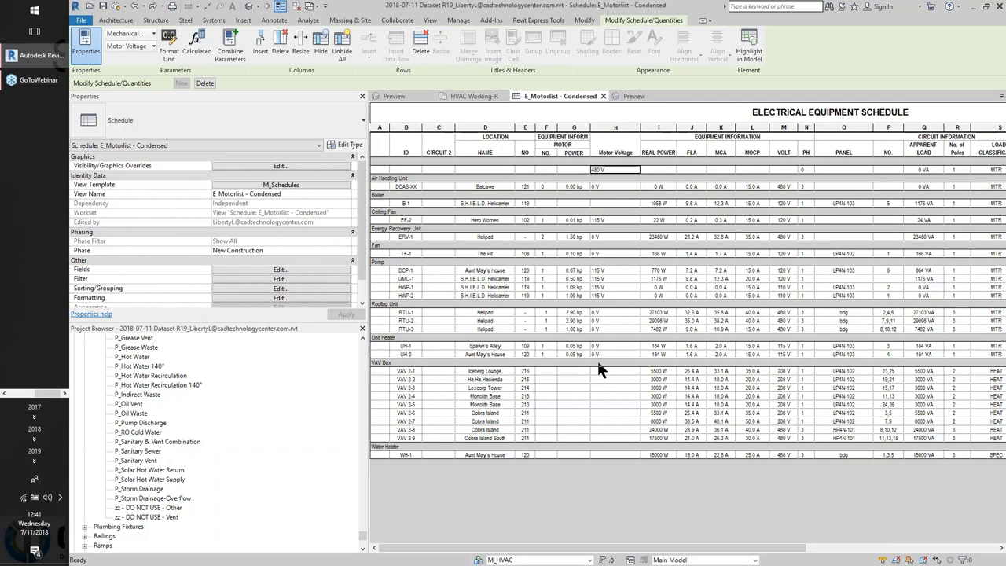
Step: View the remaining columns of the condensed schedule, and switch to the other Revit window showing the E_Motorlist schedule
left_click_drag(616, 548, 732, 549)
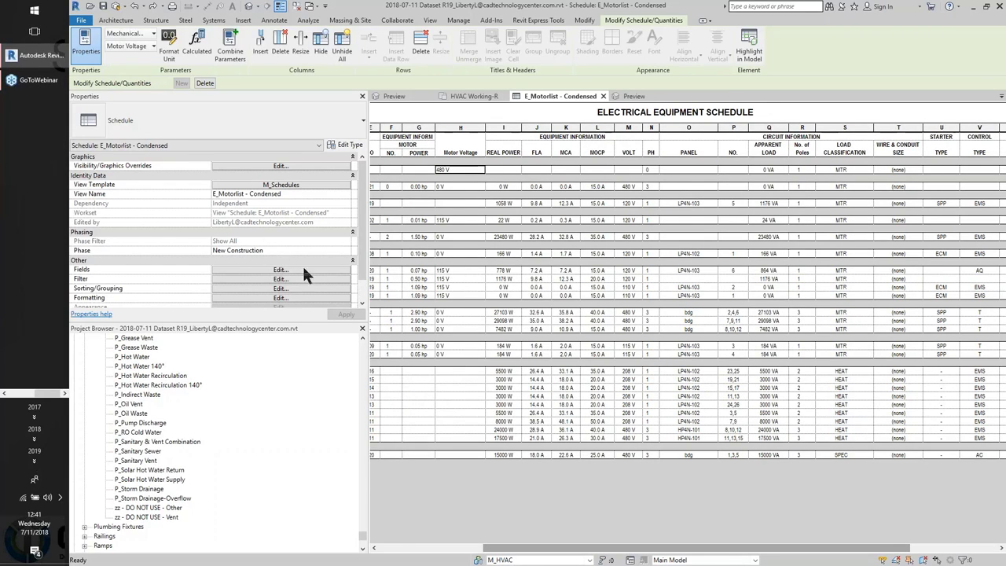
left_click(4, 393)
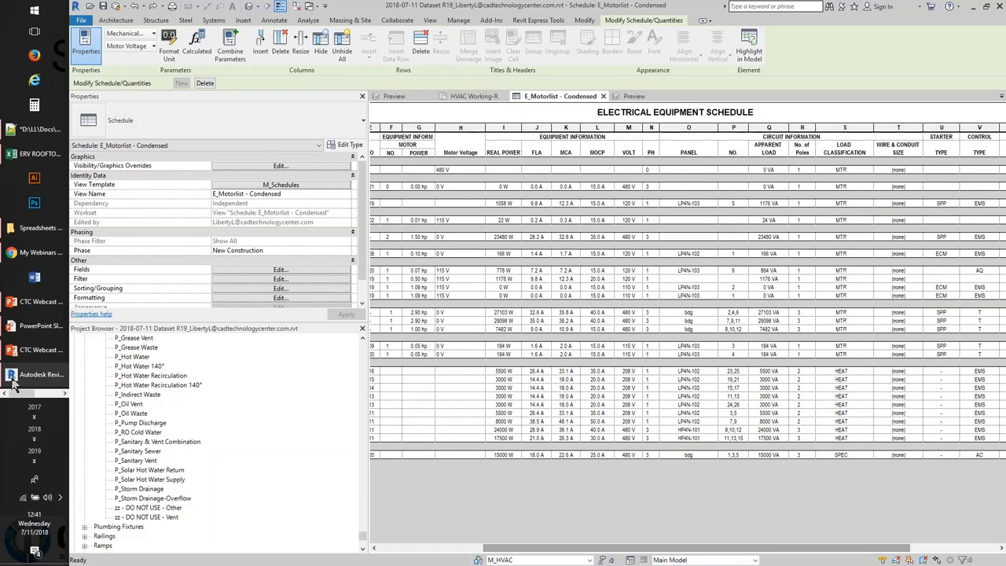
mouse_move(12, 383)
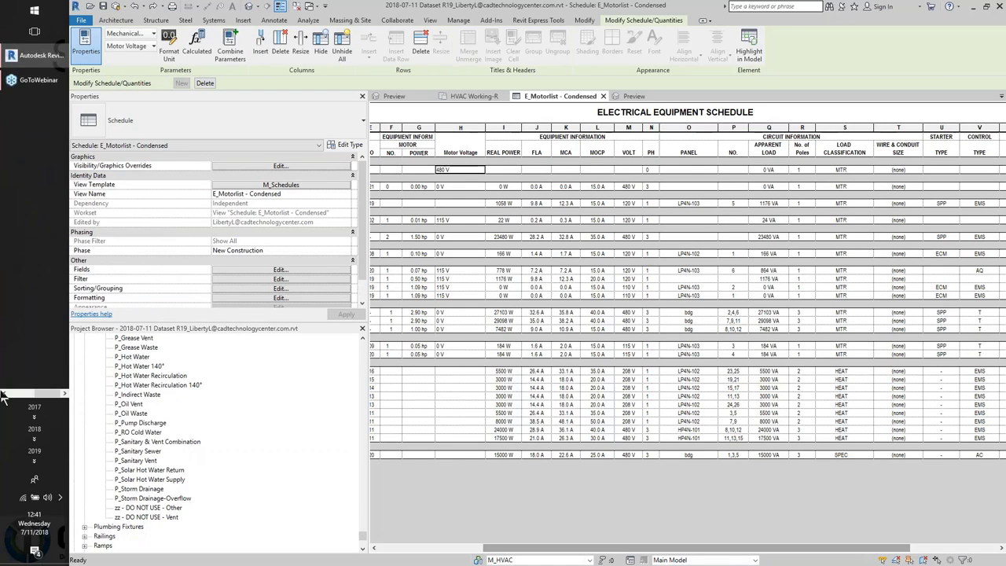
left_click(30, 379)
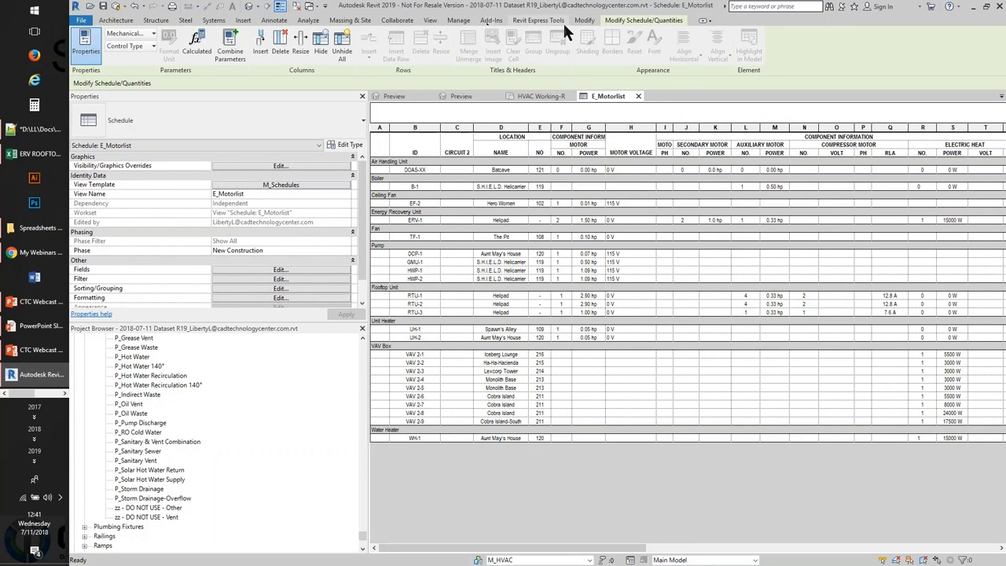
Step: Launch Spreadsheet Link for the project containing the E_Motorlist schedule
left_click(539, 21)
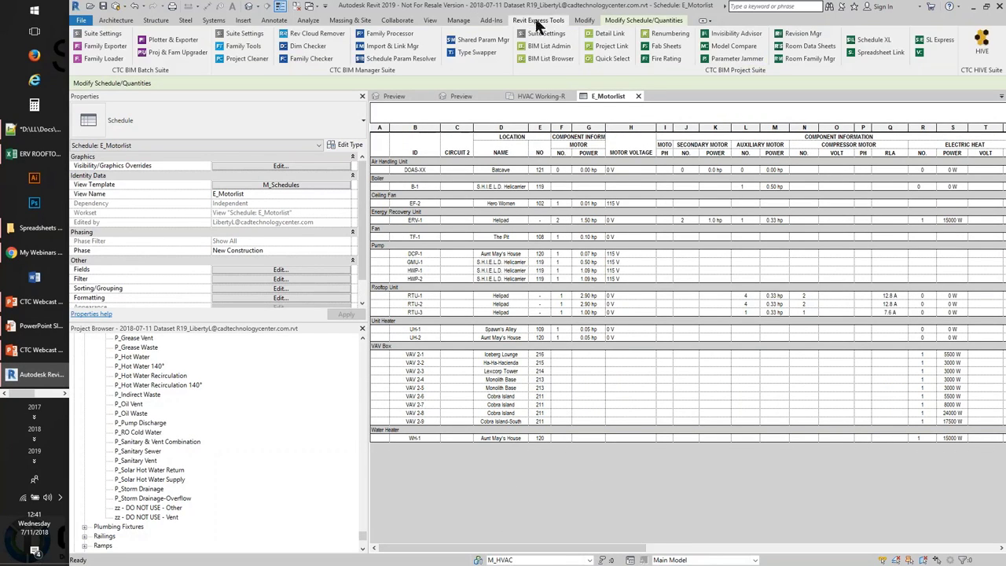
left_click(879, 53)
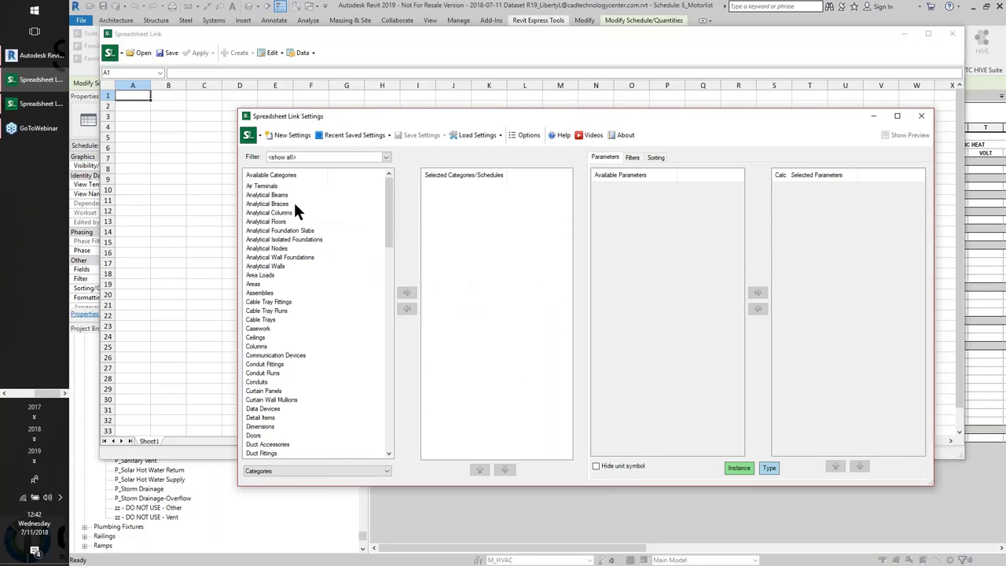
left_click_drag(372, 121, 422, 139)
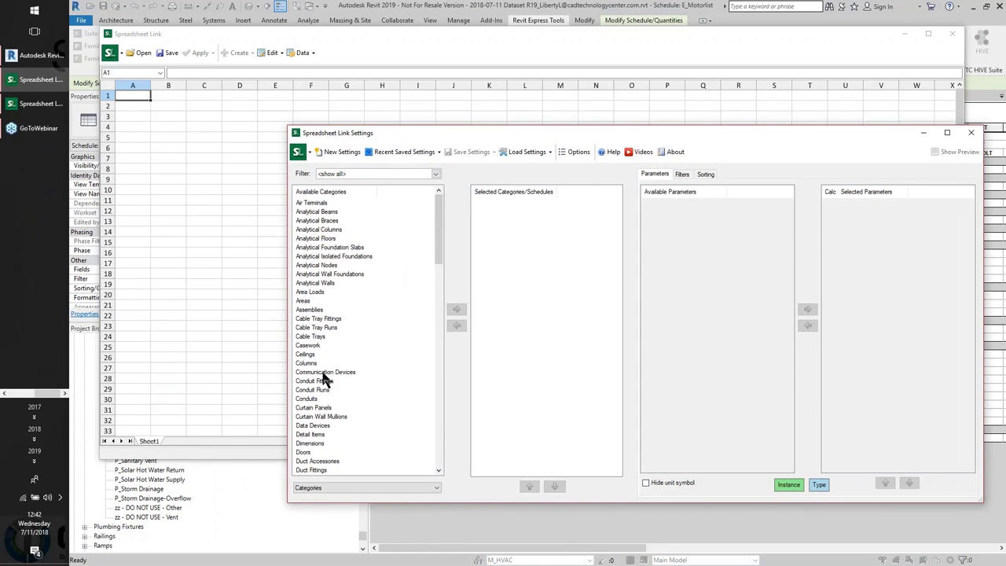
Step: Add the Piping Systems category to the selected categories in the Spreadsheet Link settings
scroll(322, 379, "down", 5)
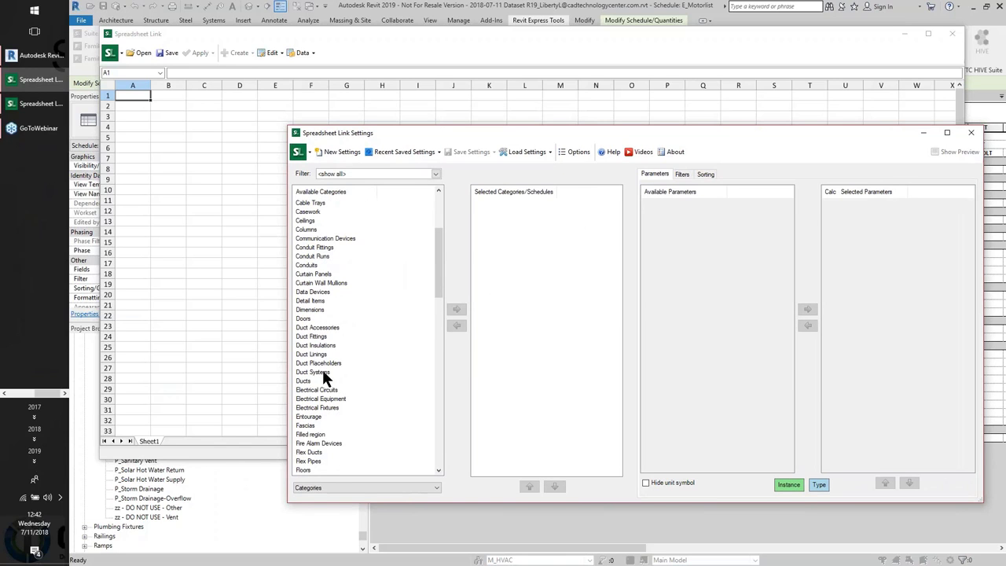
scroll(324, 377, "down", 14)
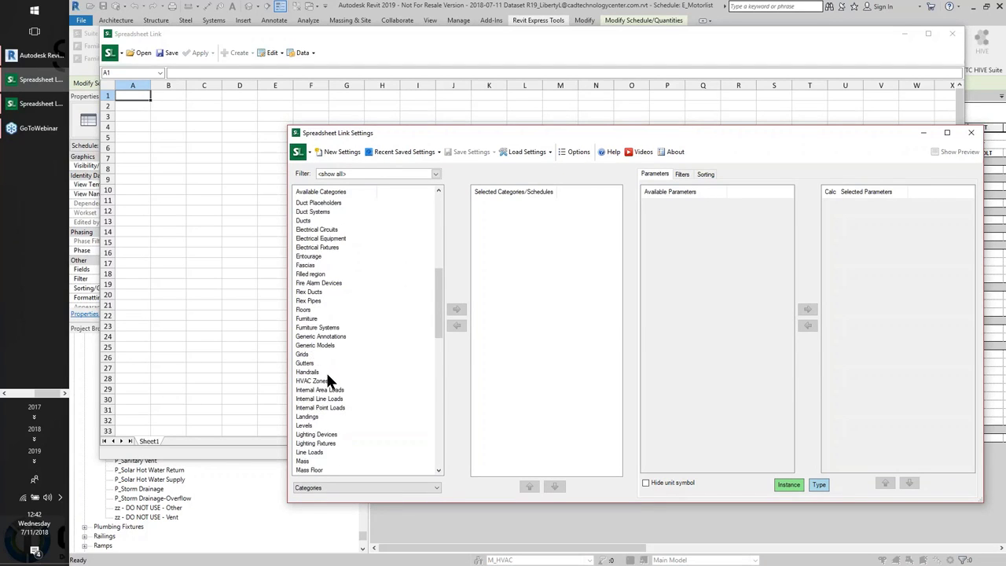
scroll(328, 379, "down", 2)
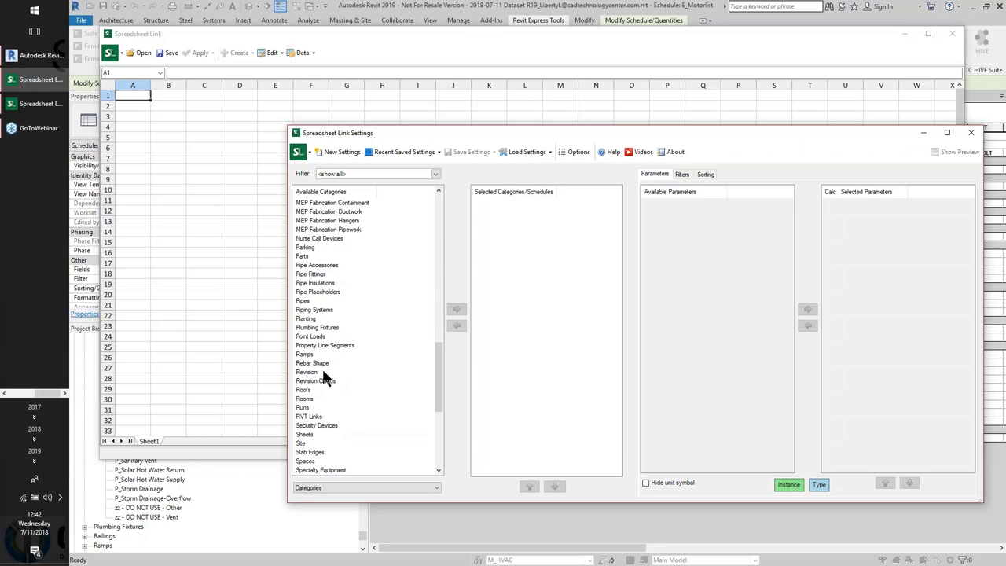
scroll(326, 379, "down", 2)
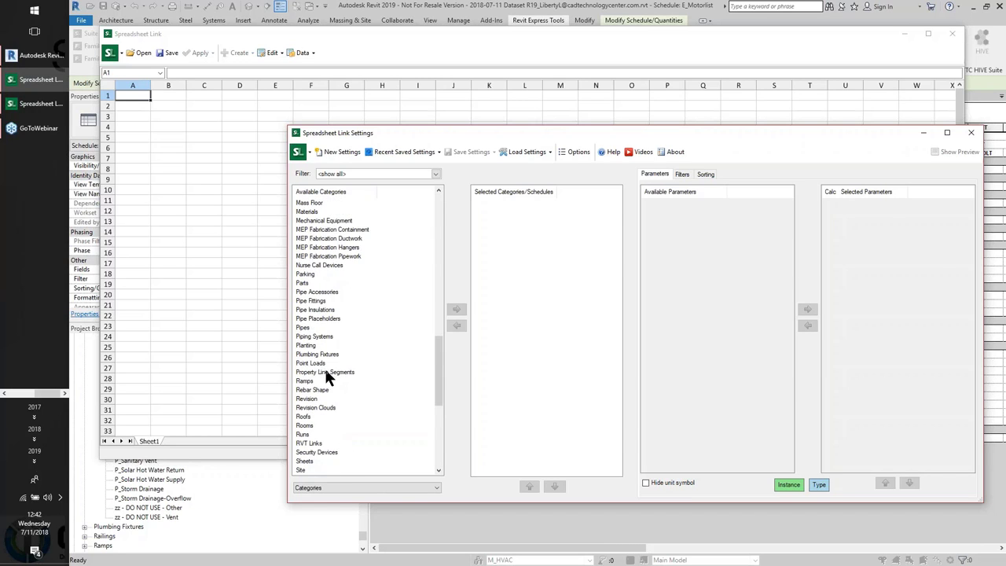
scroll(326, 366, "up", 6)
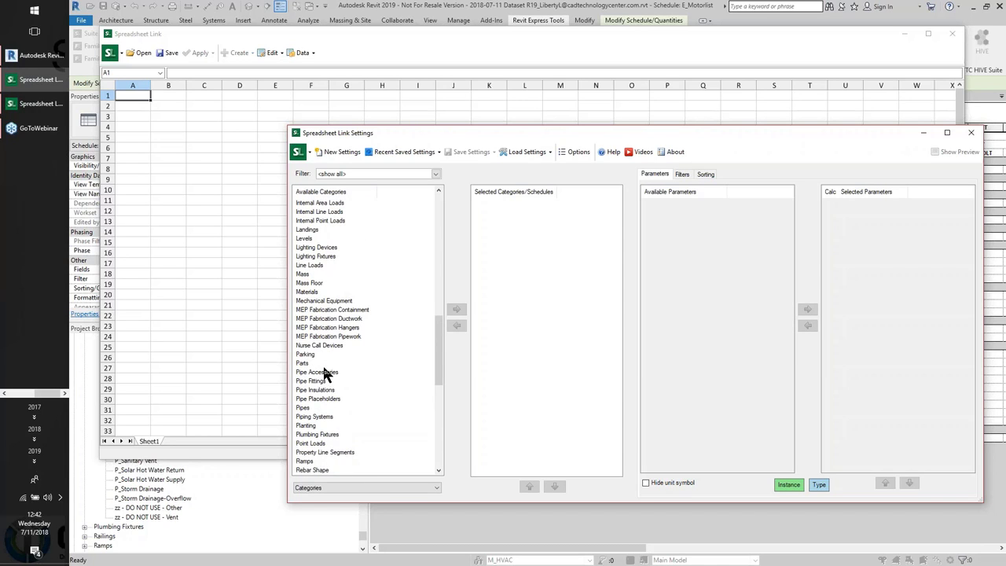
left_click(318, 416)
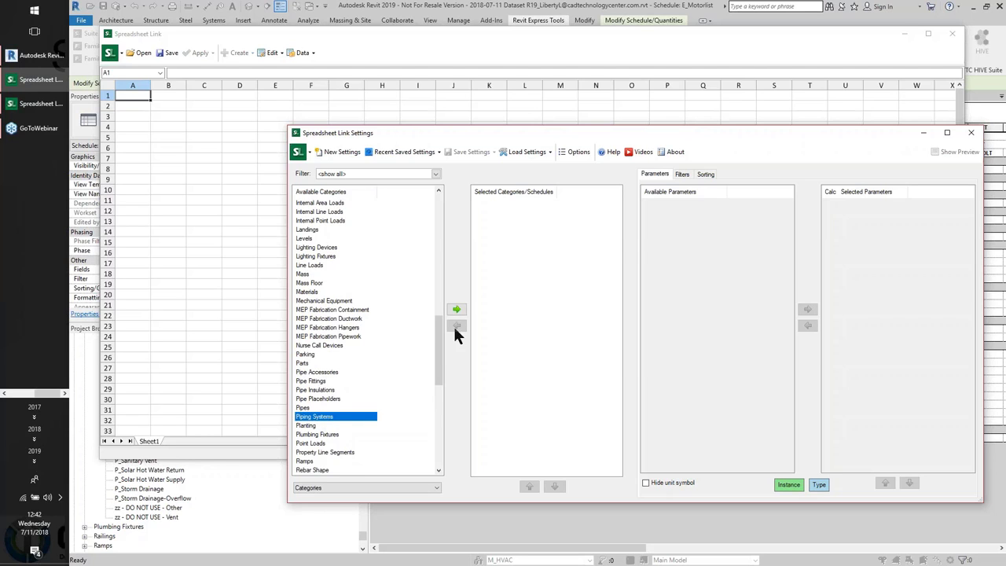
left_click(456, 312)
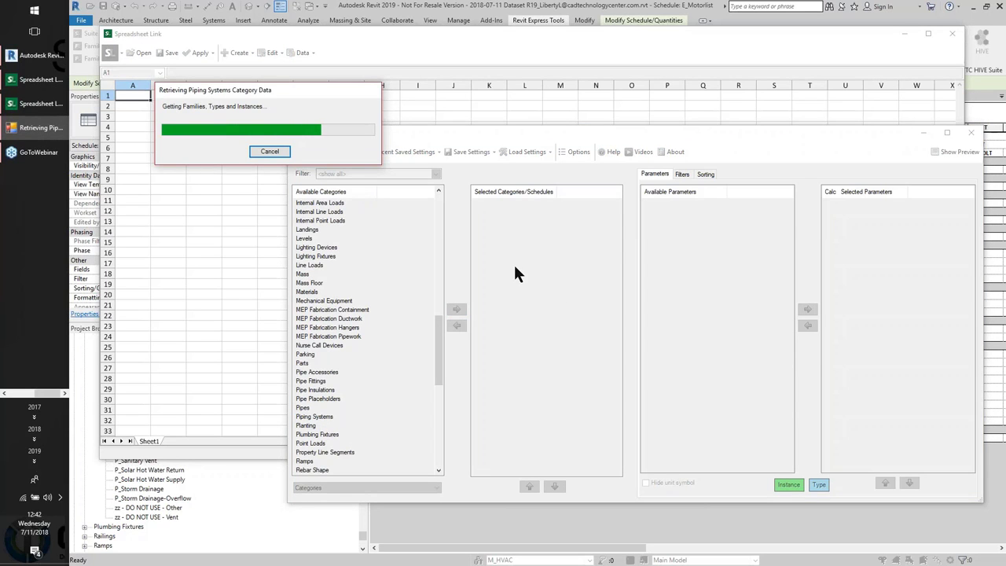
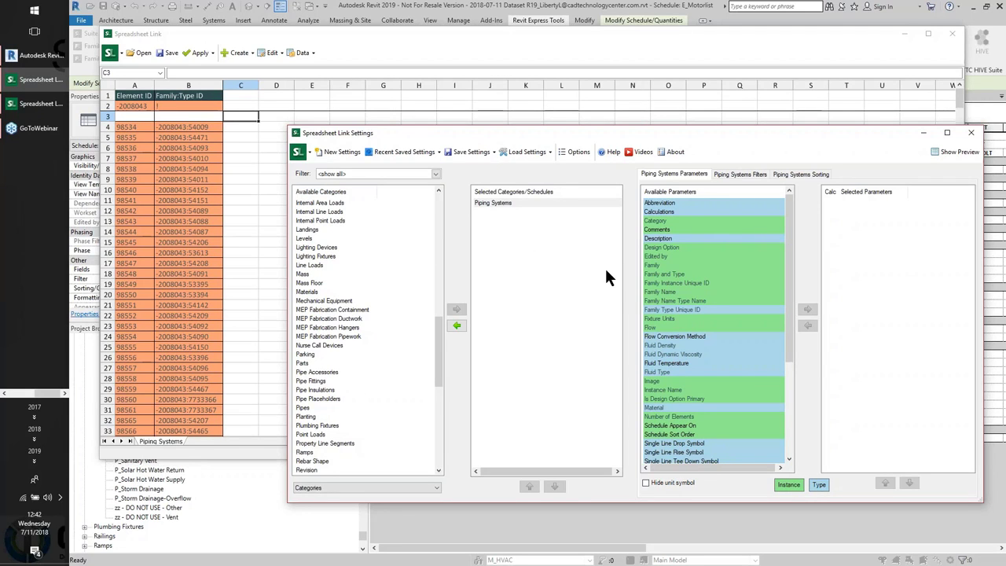
Step: Add the Abbreviation, System Classification and System Name parameters to the Piping Systems spreadsheet
left_click(668, 203)
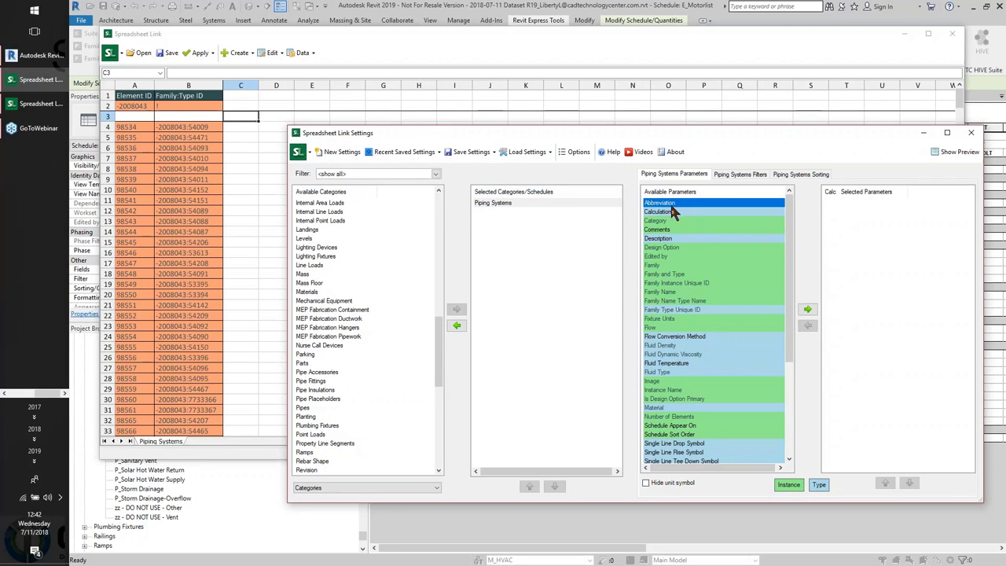
left_click(808, 309)
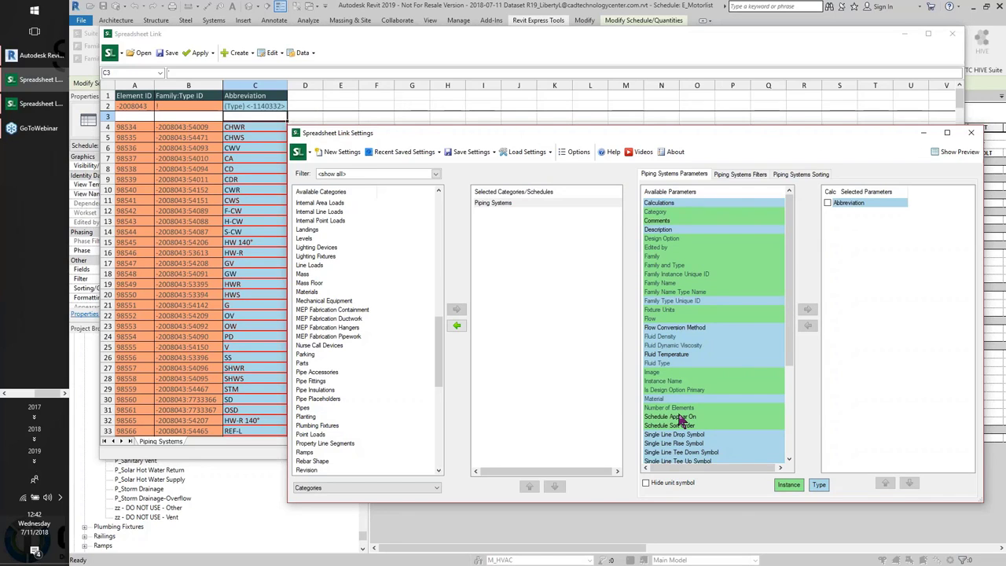
scroll(682, 420, "down", 5)
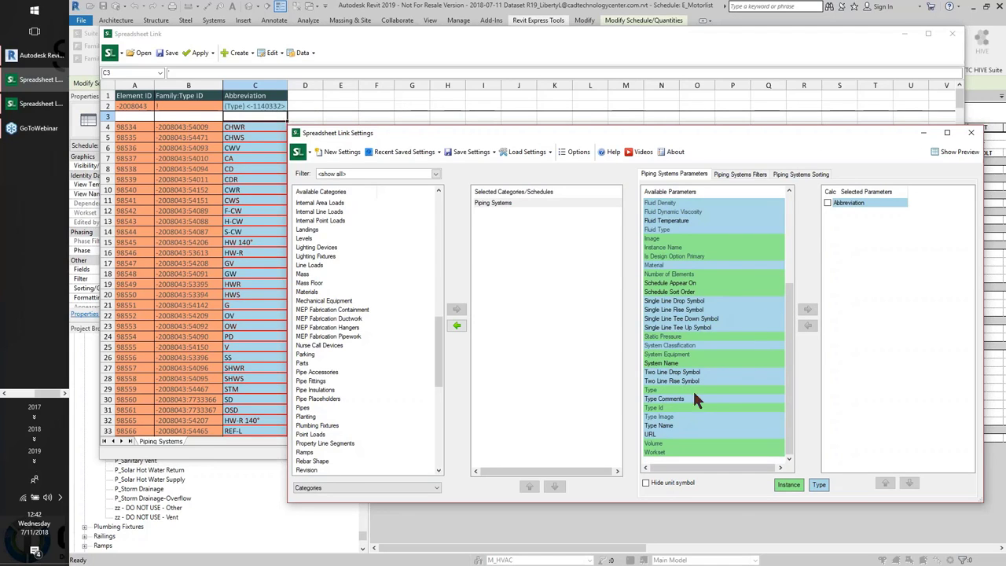
left_click(679, 363)
left_click(692, 347)
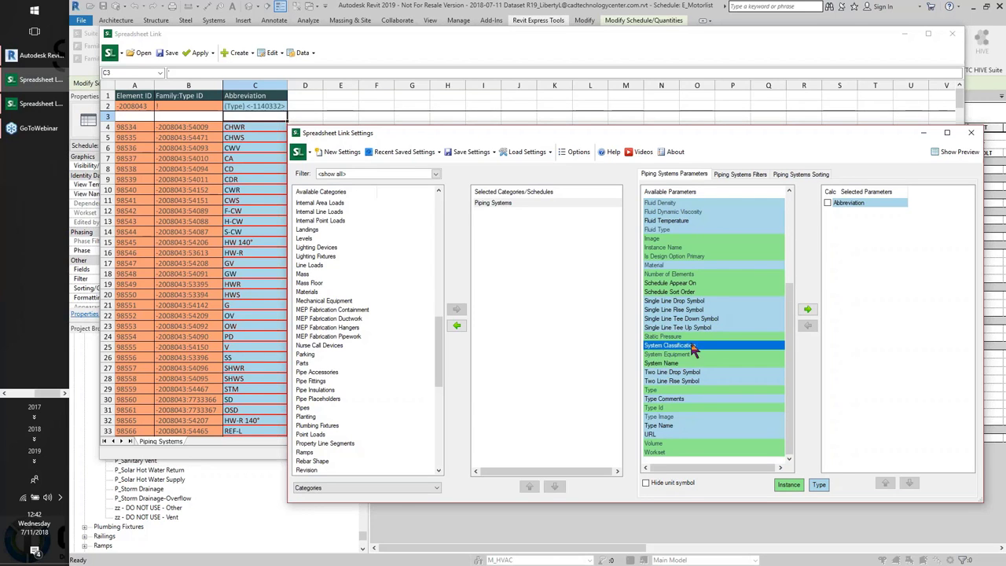
left_click(810, 307)
left_click(671, 363)
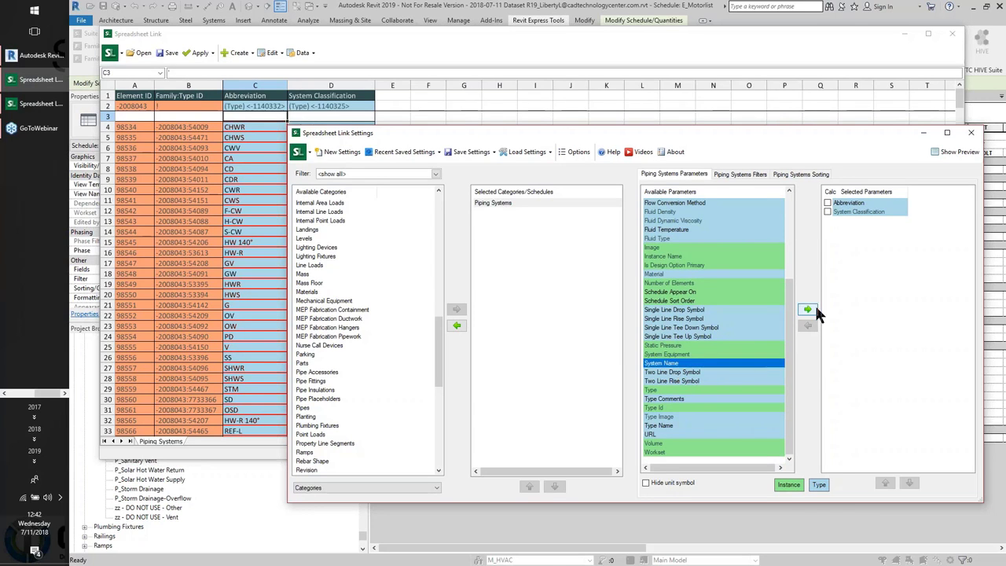
left_click(813, 308)
Step: Look over the Piping Systems rows and save the spreadsheet as PIPING SYSTEM TEST 1.xlsx in the Spreadsheets - Excel folder
left_click(593, 34)
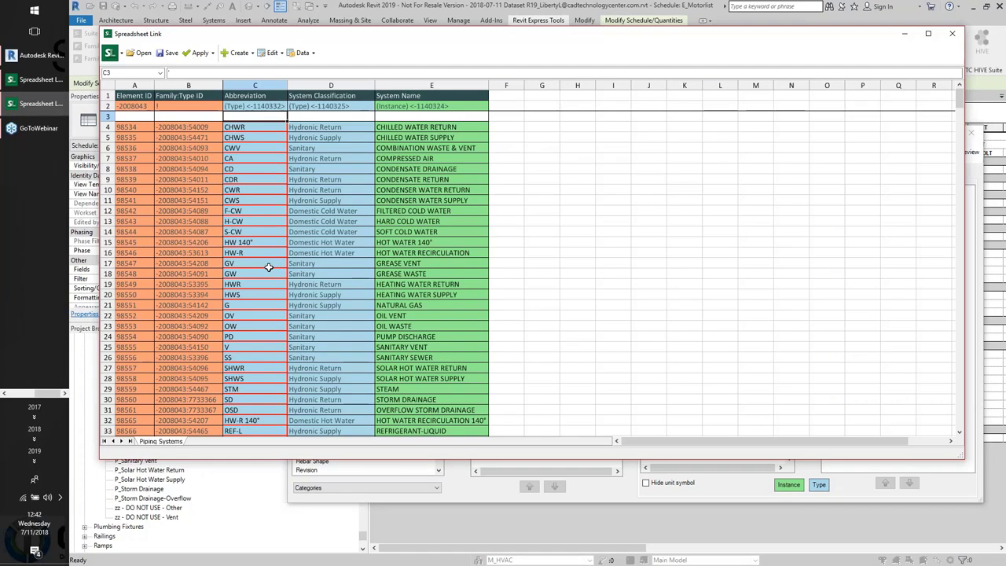
scroll(259, 267, "down", 20)
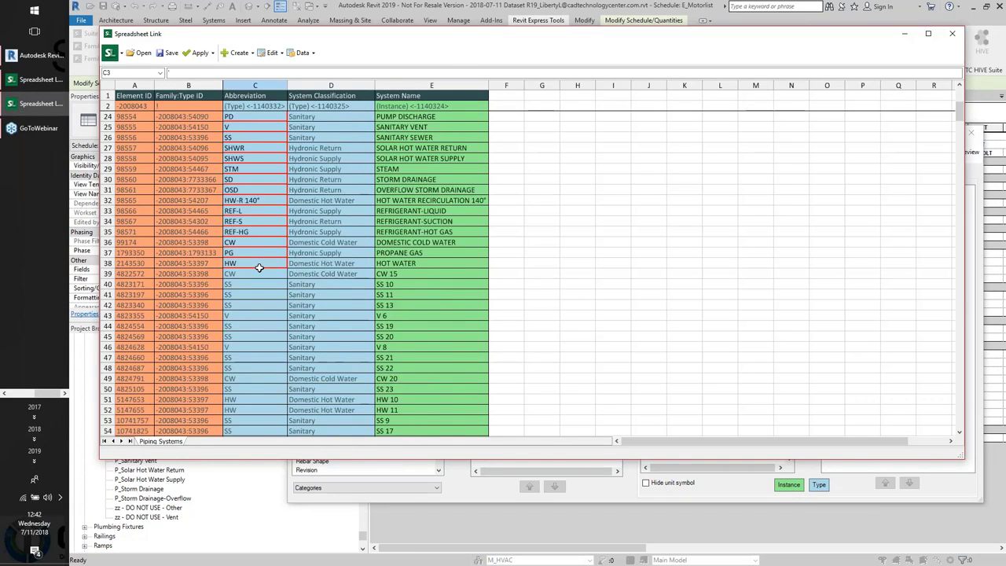
scroll(260, 268, "down", 20)
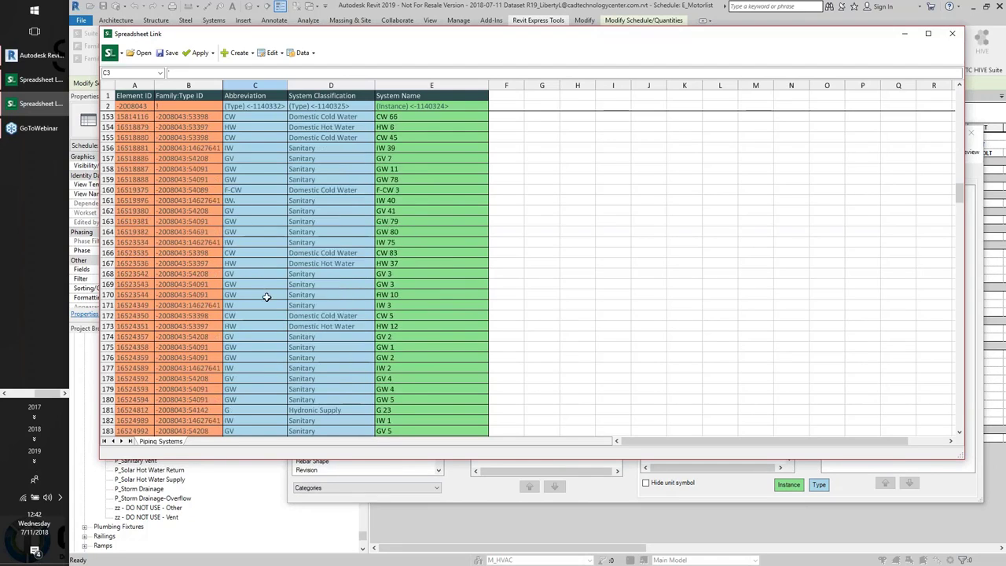
scroll(267, 289, "down", 20)
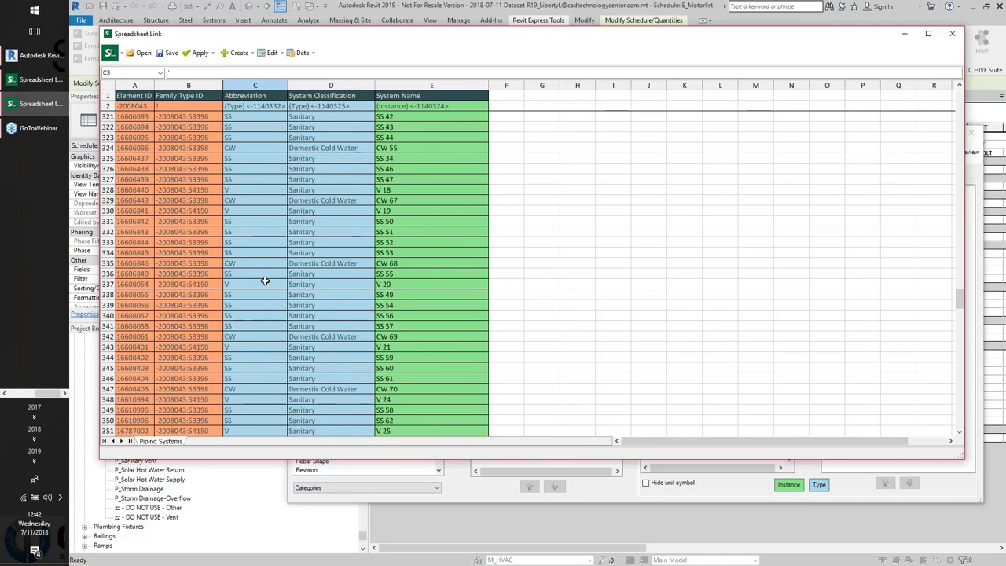
left_click(111, 55)
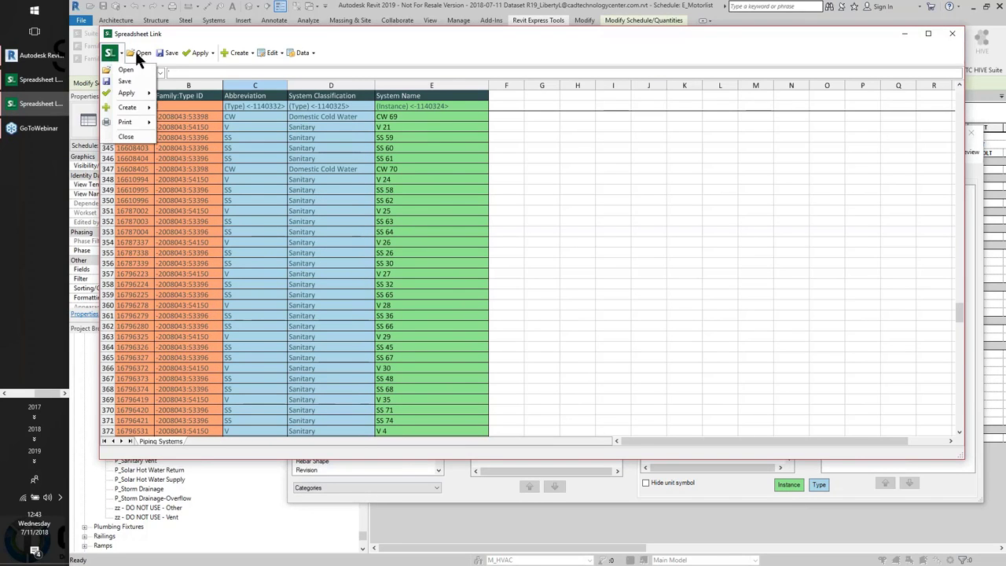
left_click(168, 53)
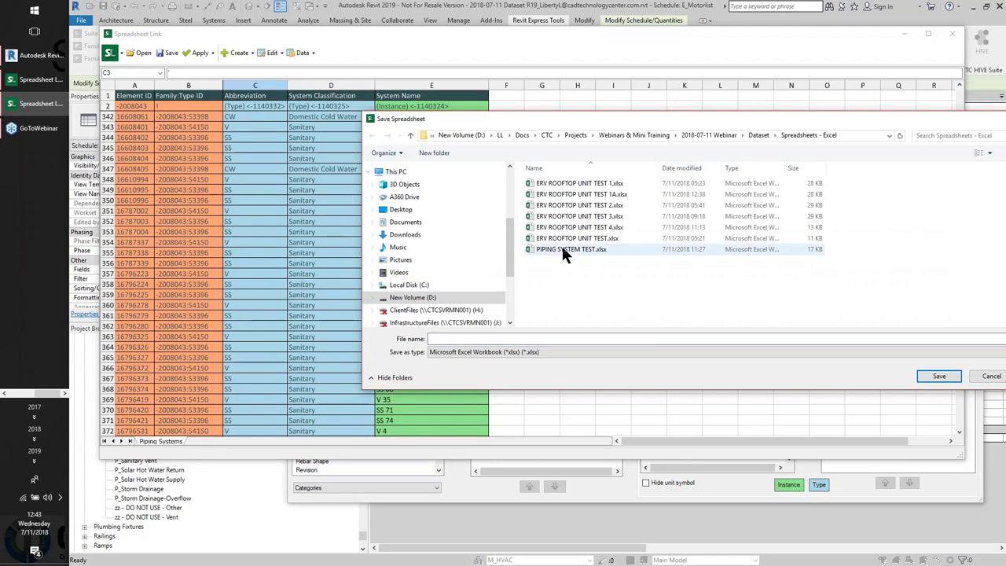
left_click(562, 250)
left_click(503, 338)
left_click(488, 338)
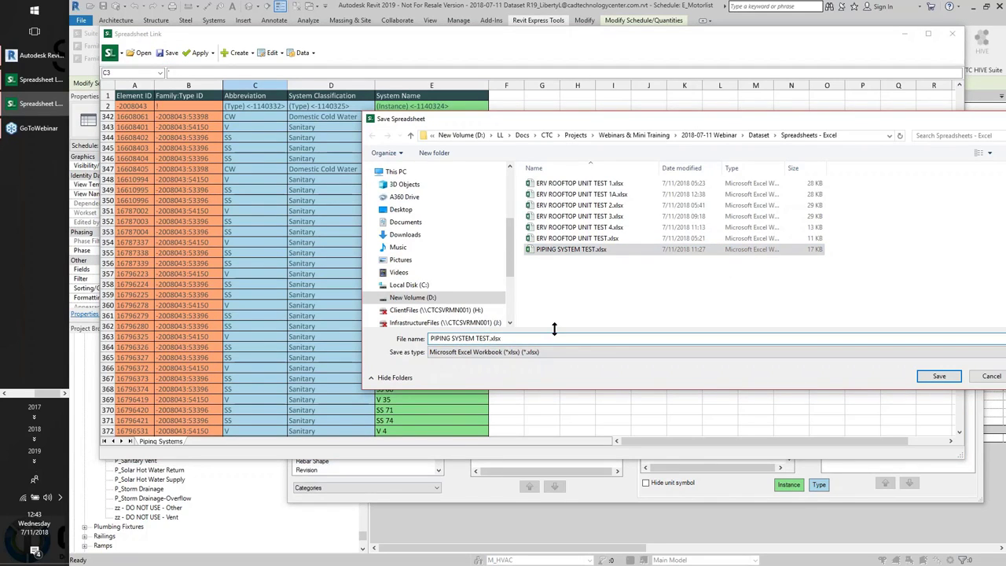
type("1")
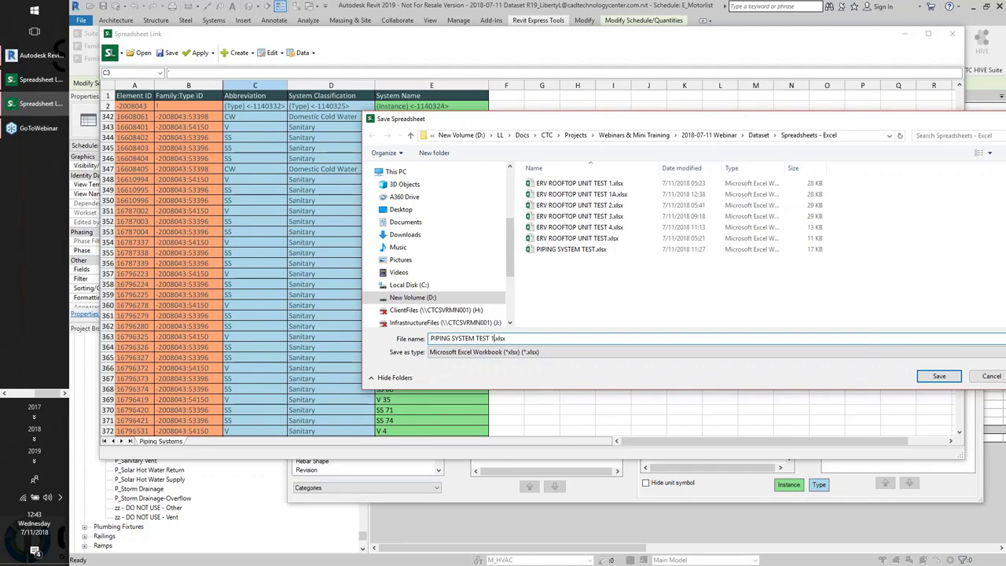
left_click(941, 378)
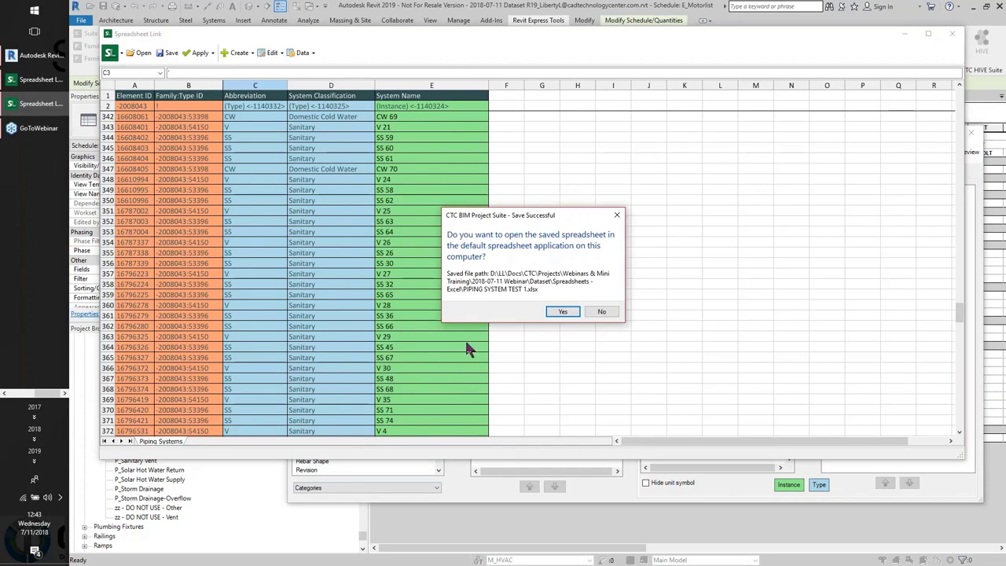
Step: Open the saved piping spreadsheet in Excel and close the ERV ROOFTOP UNIT TEST 1A workbook behind it
left_click(563, 312)
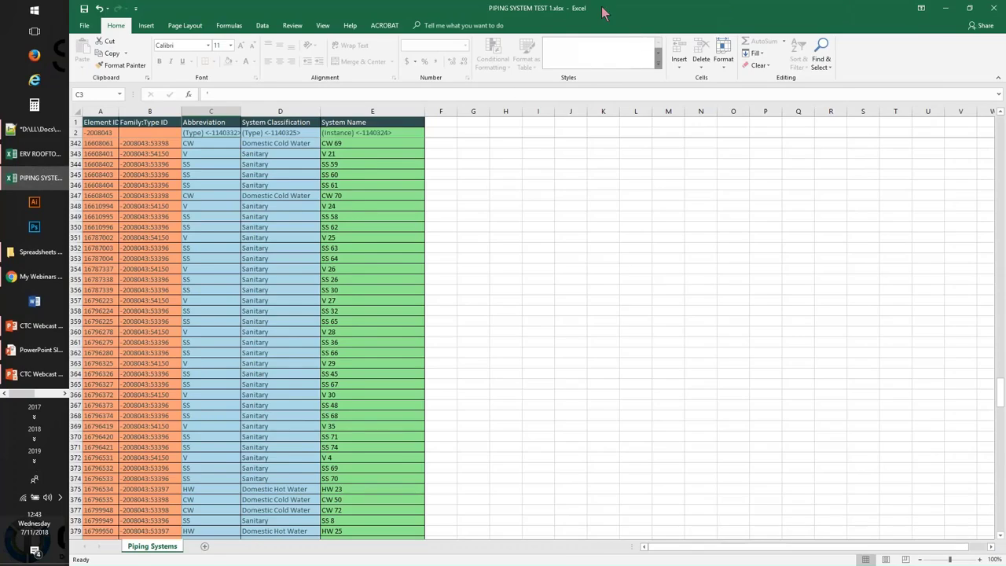
left_click_drag(606, 11, 623, 45)
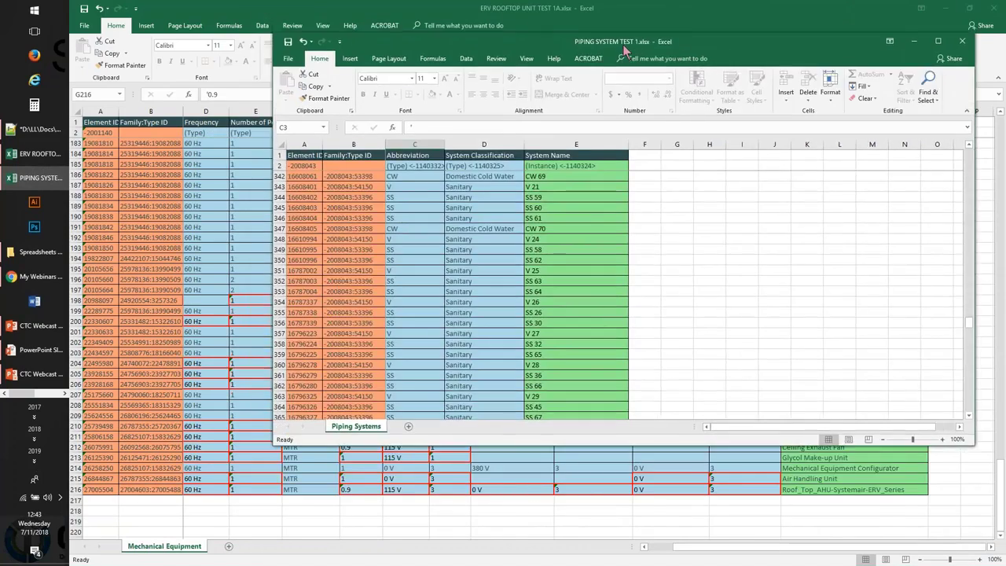
left_click(992, 8)
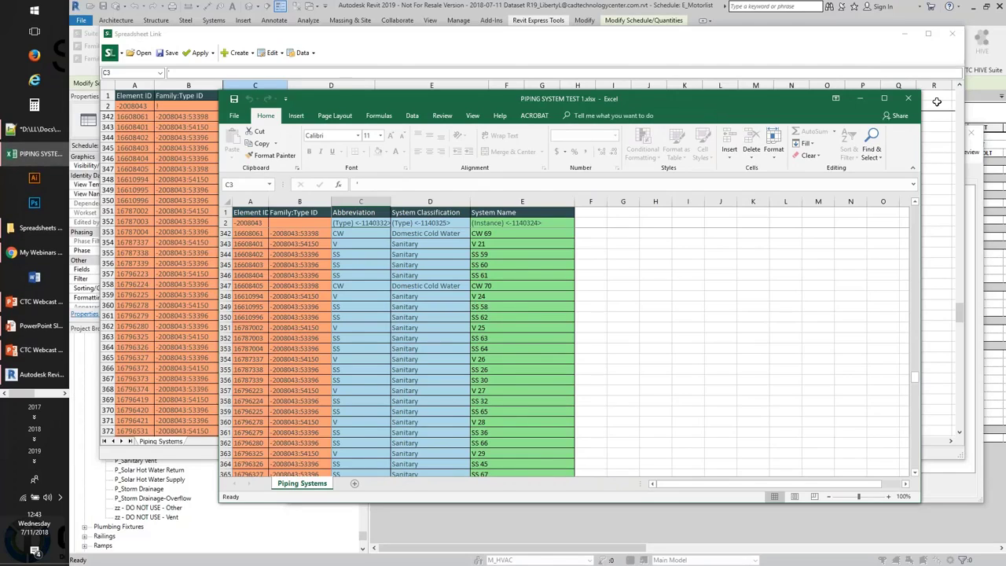
left_click(883, 99)
Step: Set the abbreviation to W for both the SANITARY VENT and SANITARY SEWER systems
scroll(439, 319, "up", 10)
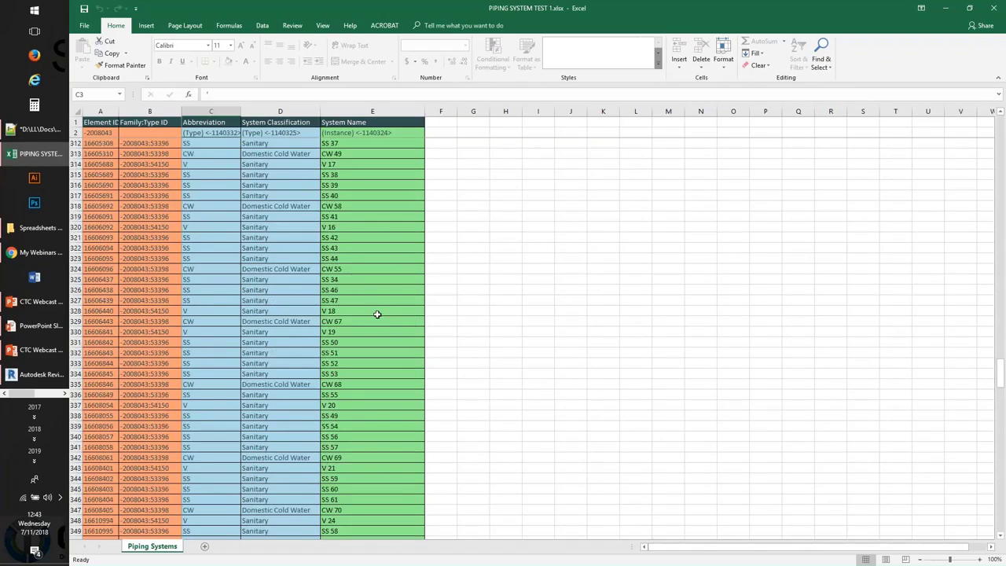
scroll(377, 314, "up", 20)
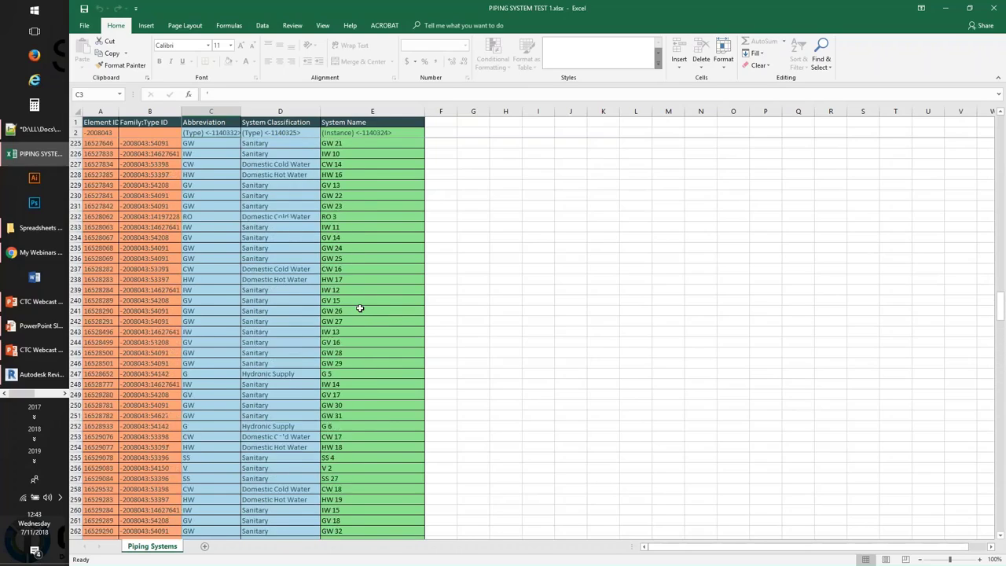
scroll(361, 298, "up", 16)
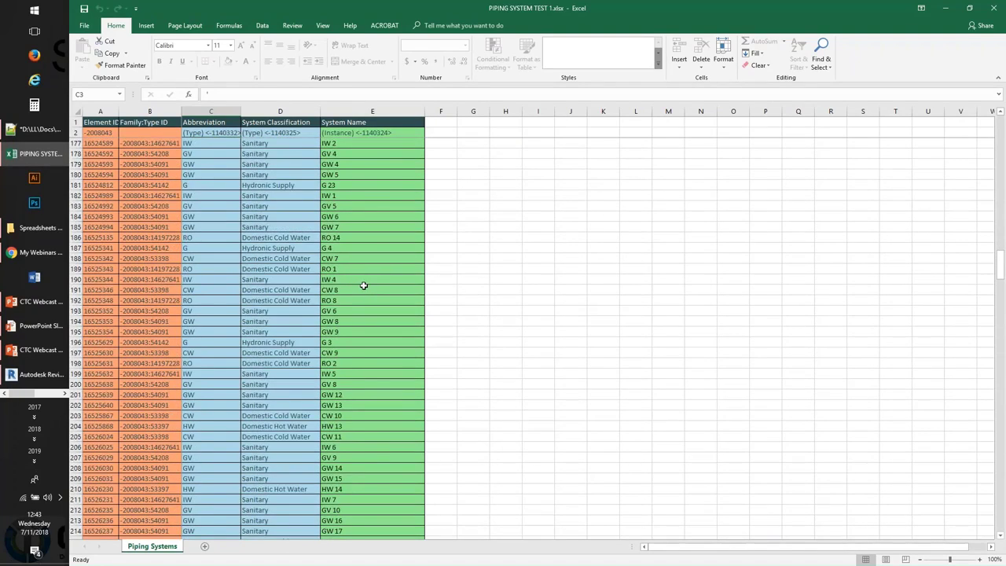
scroll(363, 285, "up", 16)
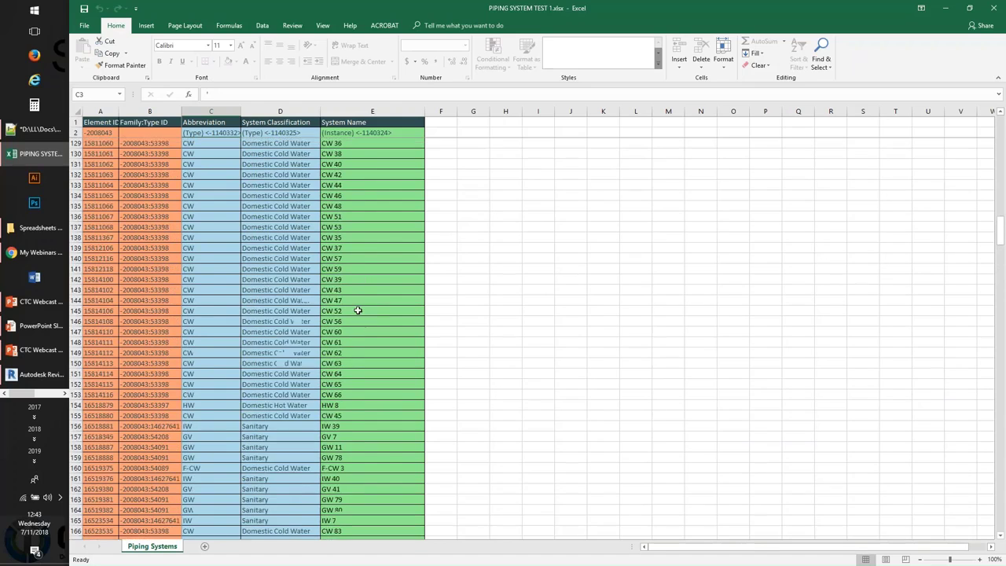
scroll(357, 311, "up", 20)
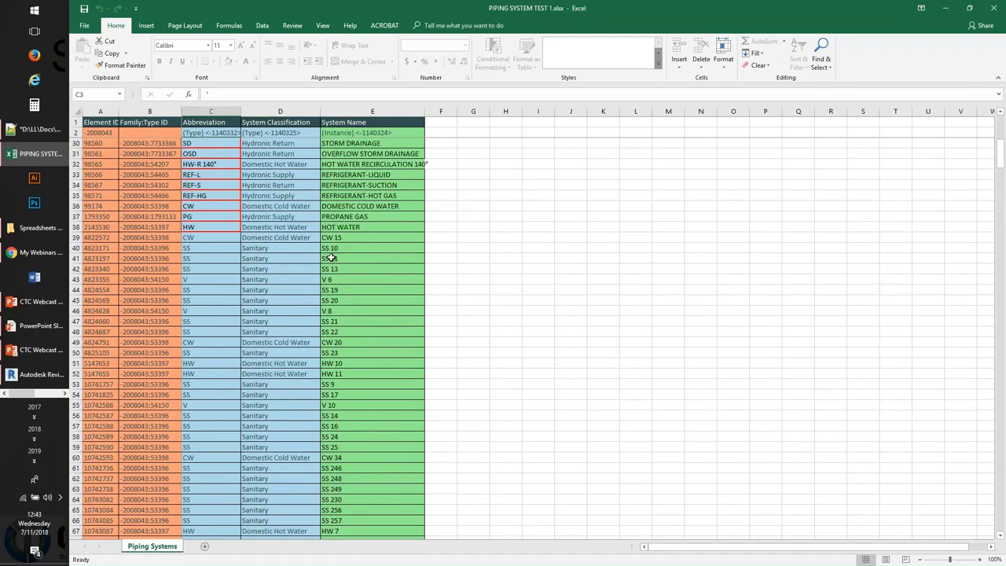
scroll(331, 258, "up", 9)
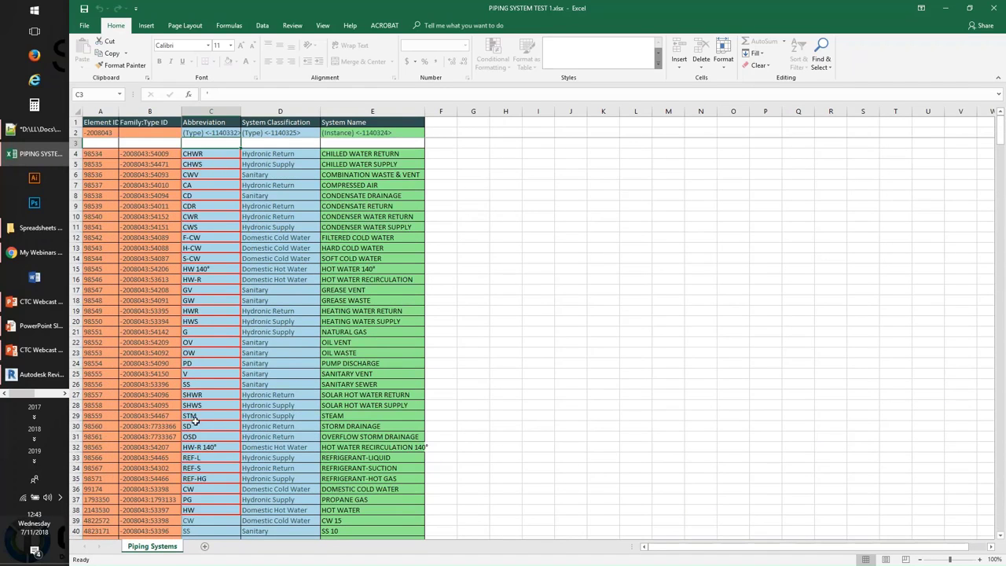
left_click(197, 371)
type("W")
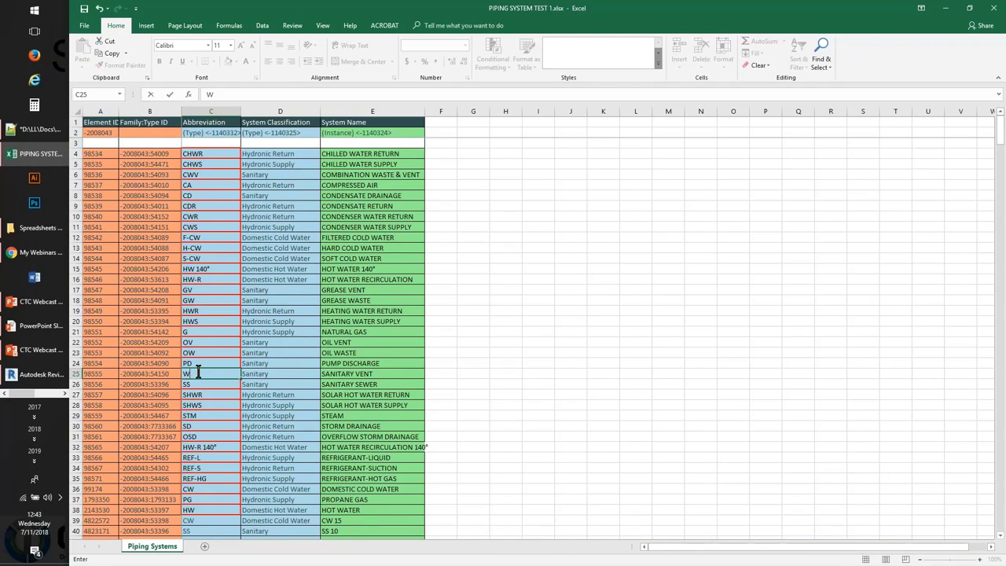
key("Return")
type("W")
key("Return")
key("Return")
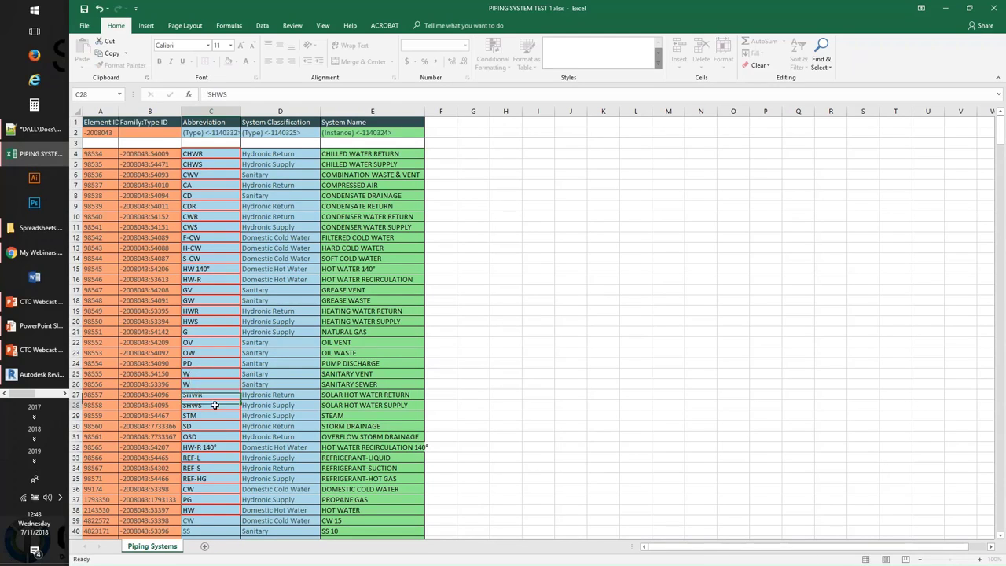
Step: Save the edited piping workbook and switch back to Spreadsheet Link in Revit
left_click(84, 11)
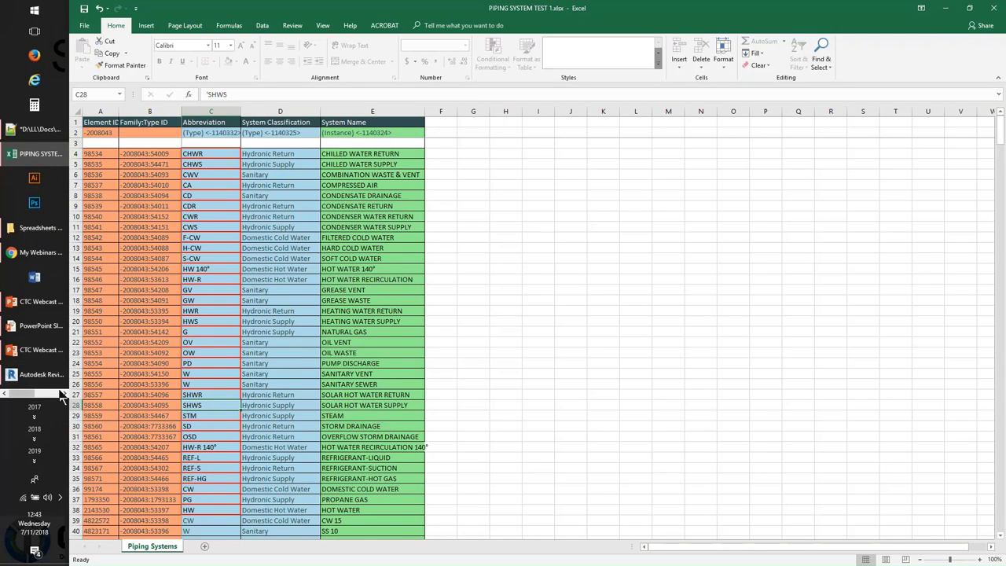
left_click(35, 376)
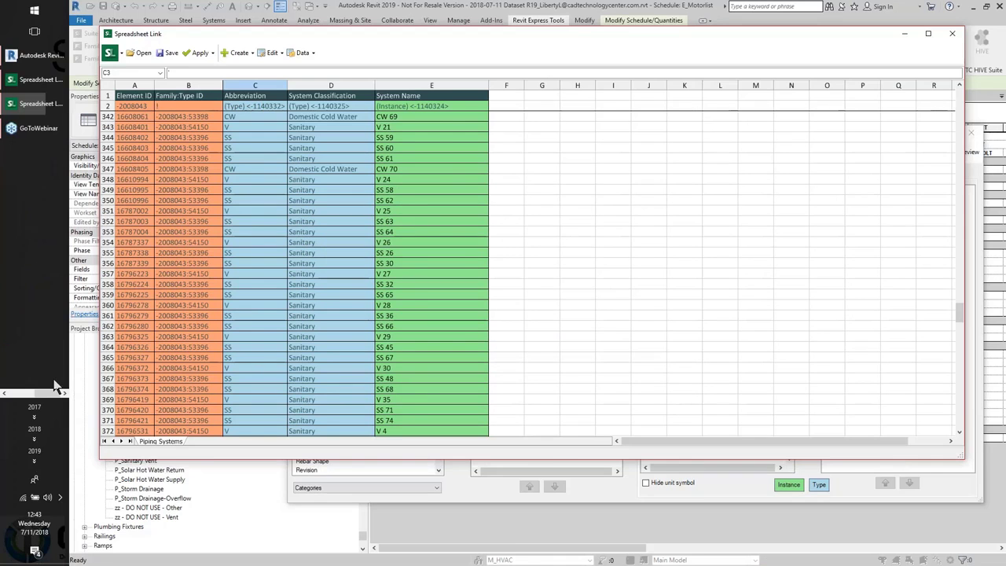
Step: Close the Spreadsheet Link spreadsheet and its settings window without saving the settings
left_click(954, 38)
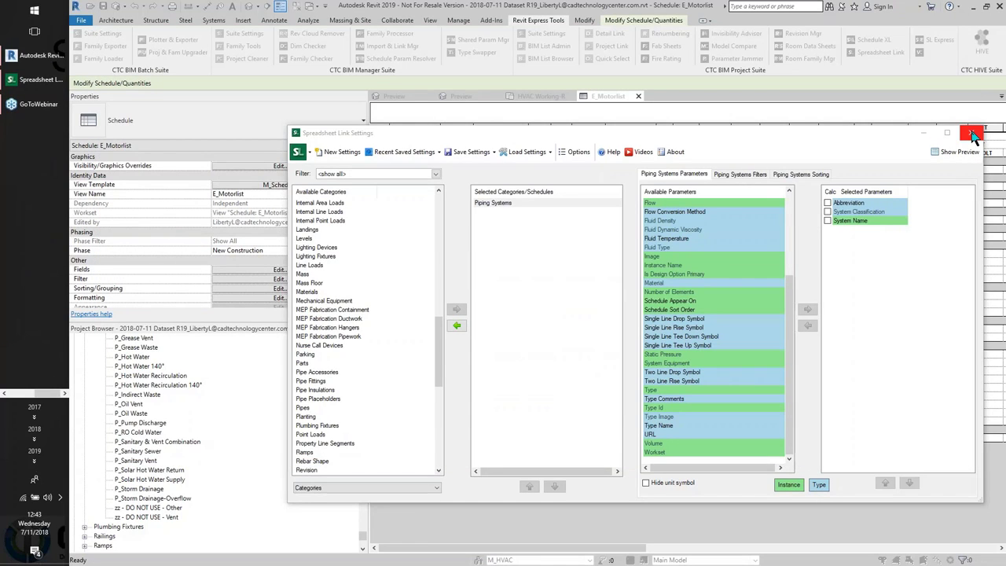
left_click(971, 133)
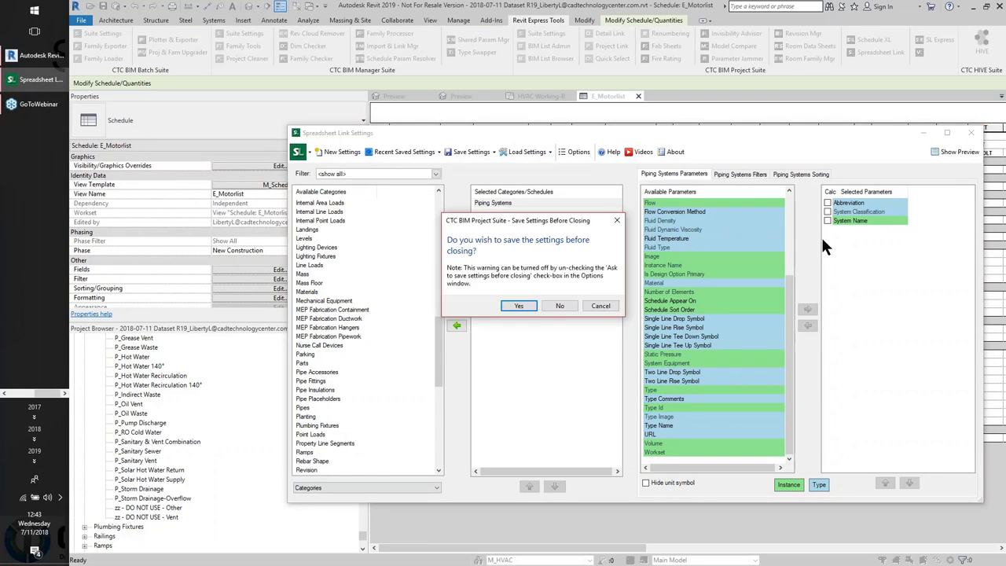
left_click(553, 304)
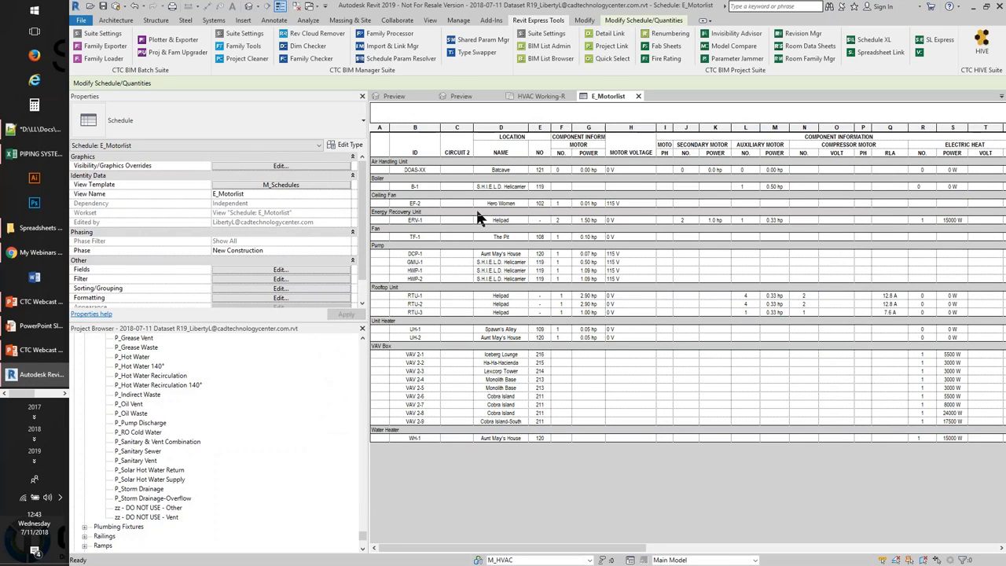
Step: Find the P_Sanitary Vent piping system type in the project and check its abbreviation in the type properties
scroll(155, 388, "up", 2)
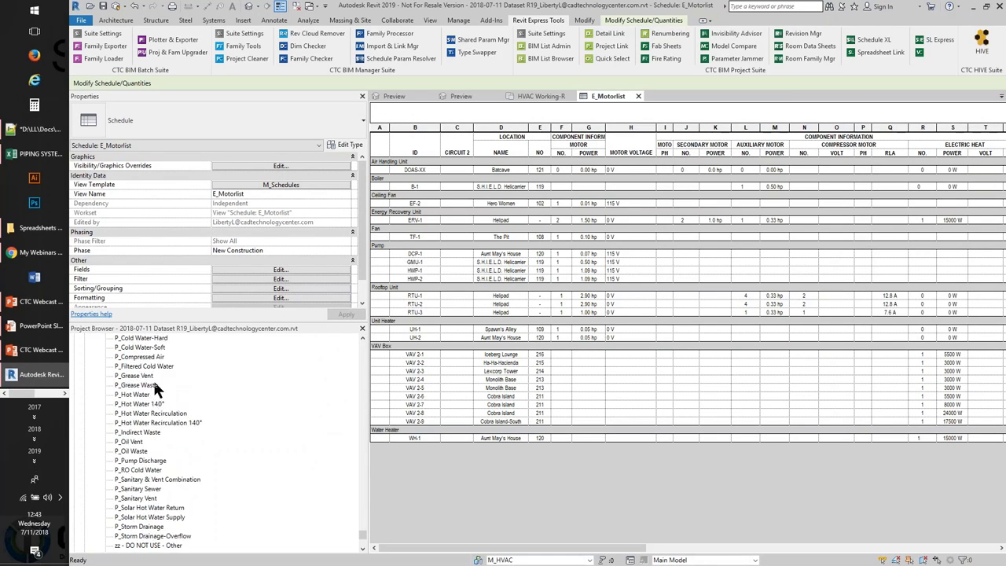
scroll(152, 385, "up", 8)
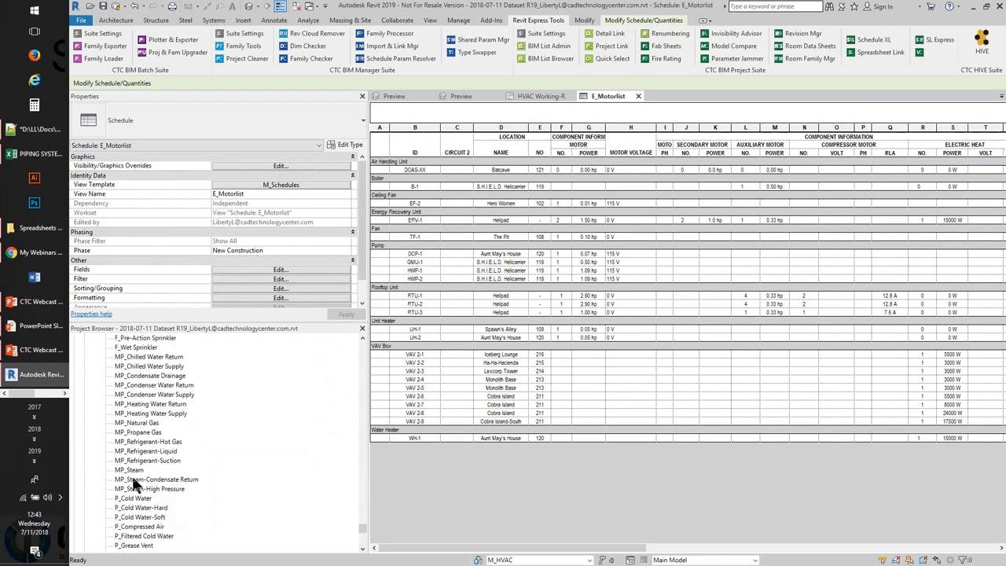
scroll(137, 481, "down", 10)
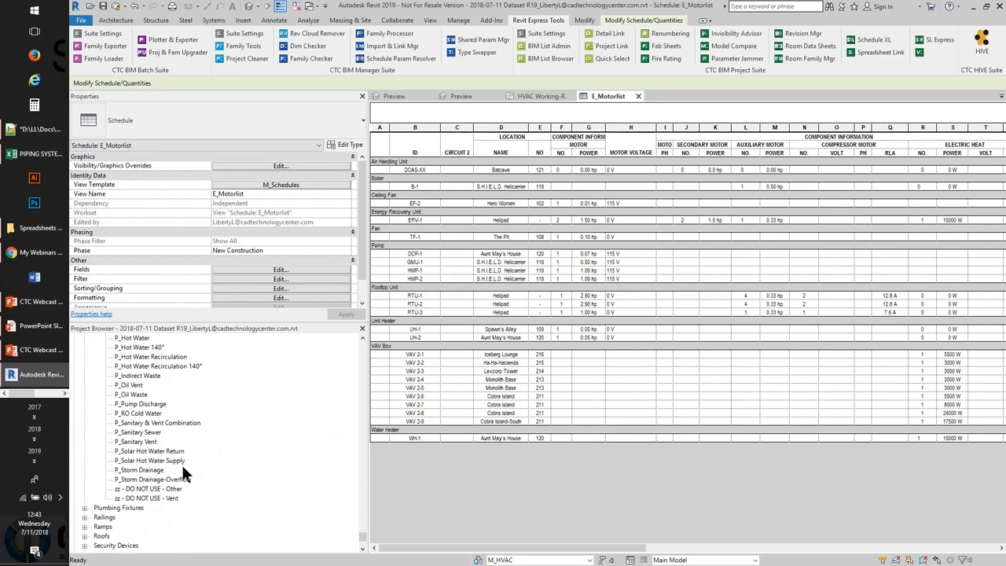
right_click(148, 445)
left_click(187, 392)
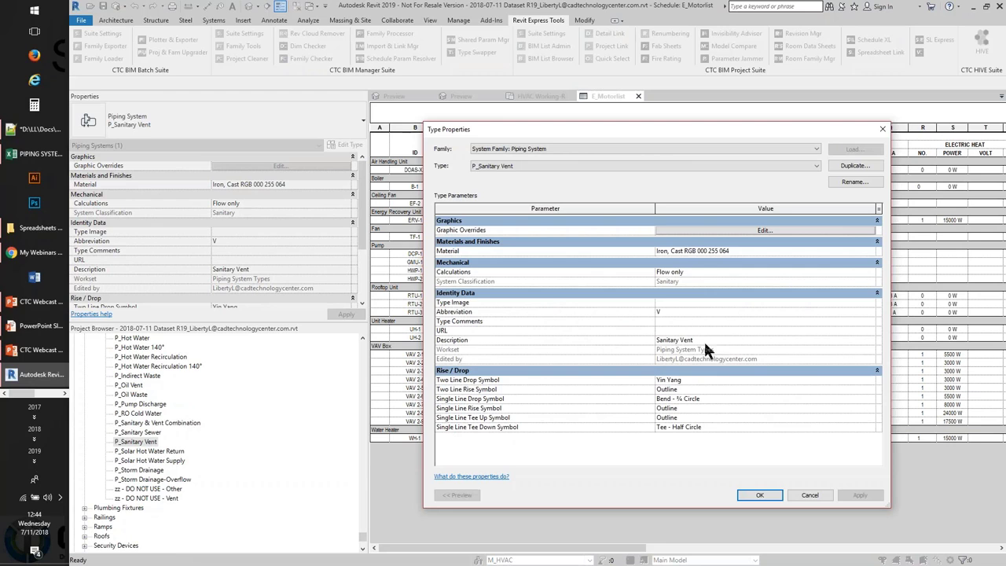
left_click(809, 494)
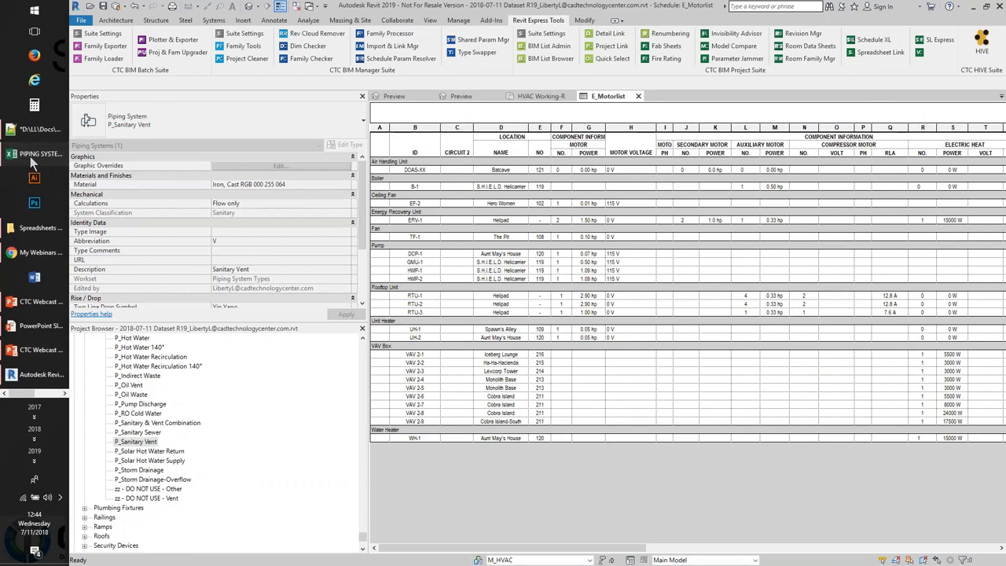
Step: Switch to Excel and check the abbreviations of the SANITARY SEWER, SANITARY VENT and PUMP DISCHARGE systems
left_click(36, 155)
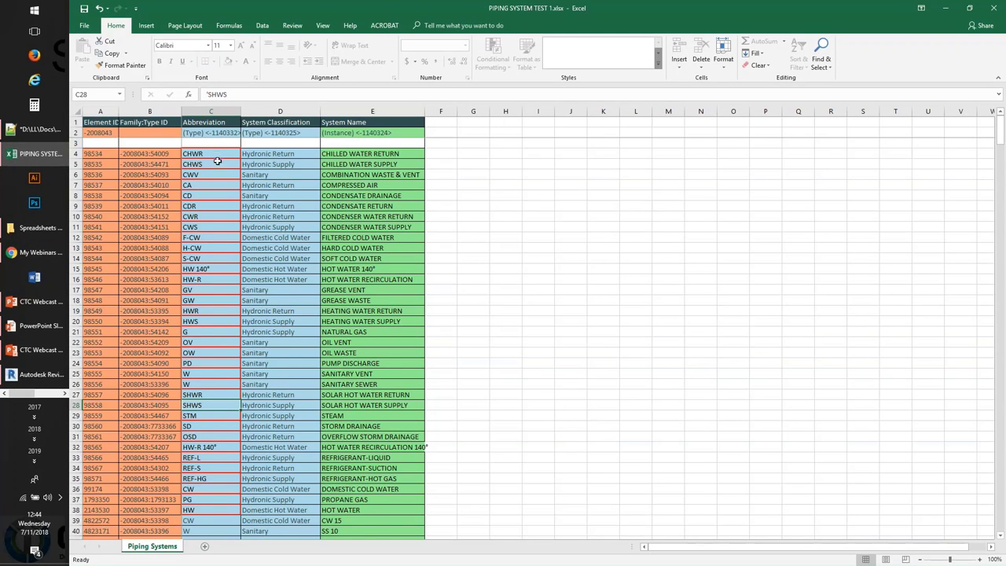
left_click(210, 384)
left_click(229, 372)
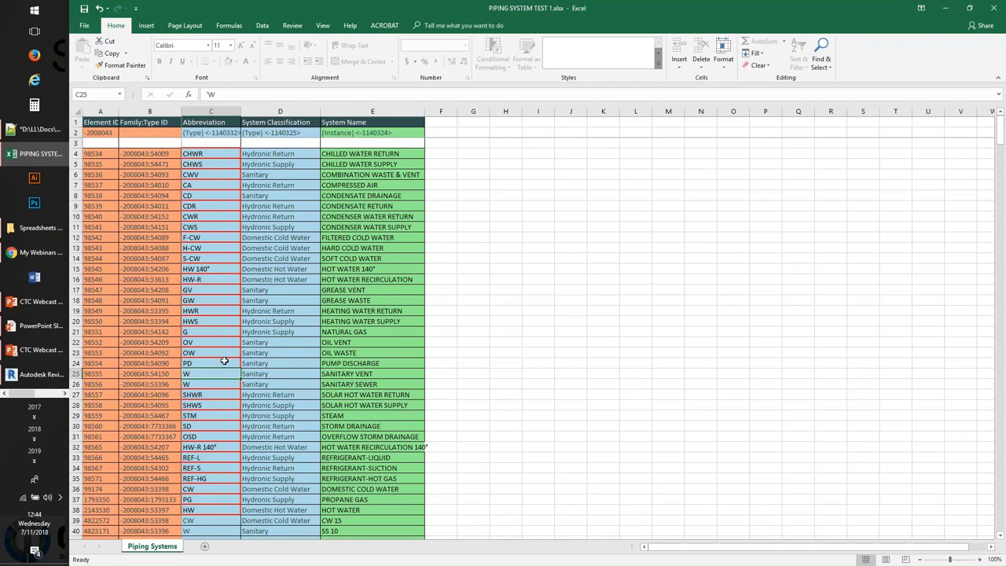
left_click(224, 360)
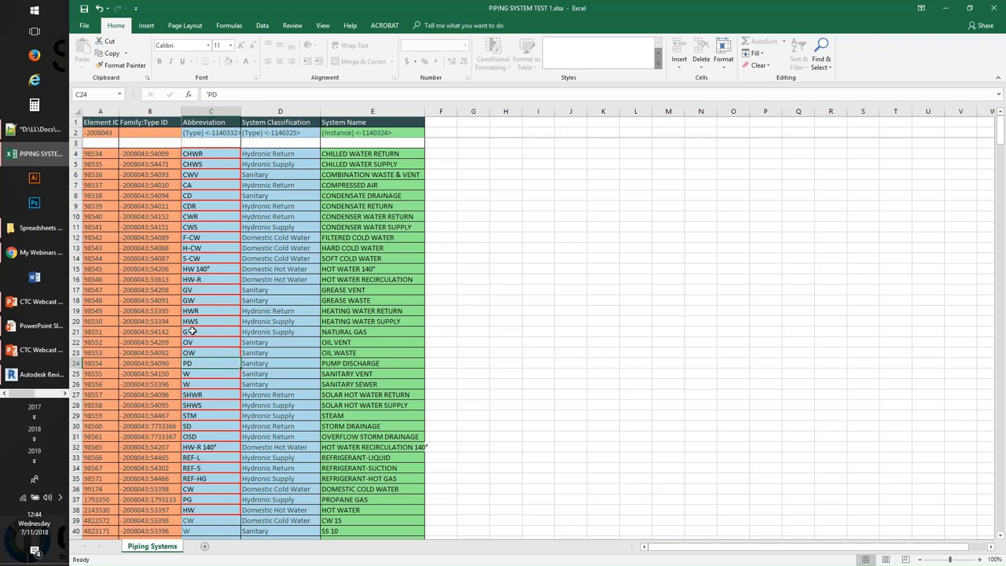
Step: Switch back to Revit, restart Spreadsheet Link and open PIPING SYSTEM TEST 1.xlsx from the Spreadsheets - Excel folder
left_click(48, 374)
left_click(534, 438)
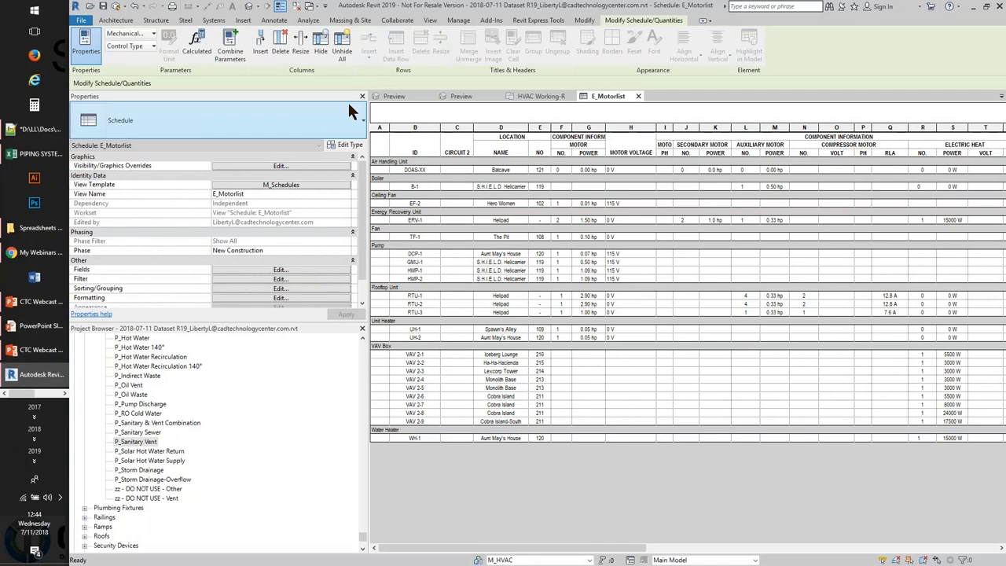
left_click(539, 19)
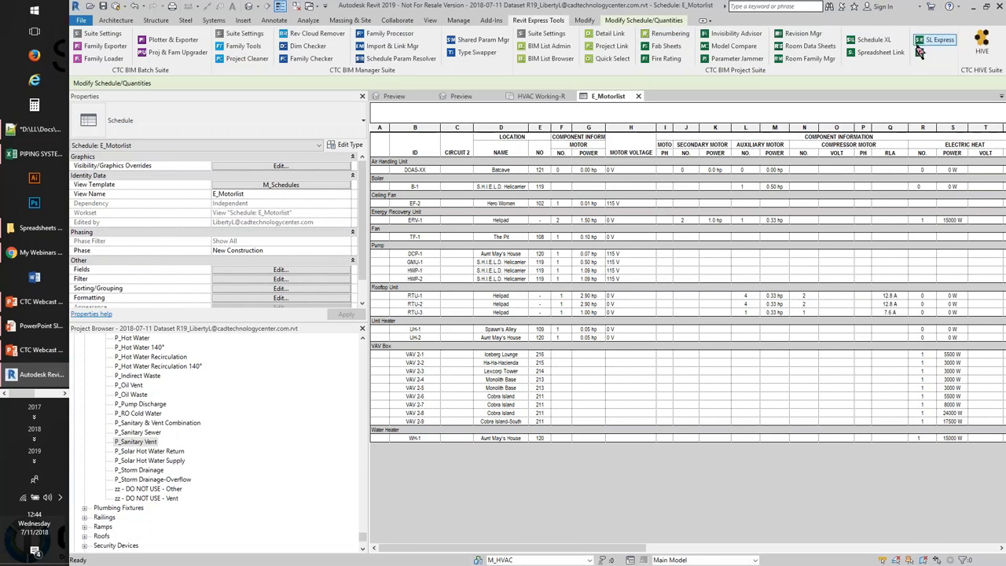
left_click(883, 53)
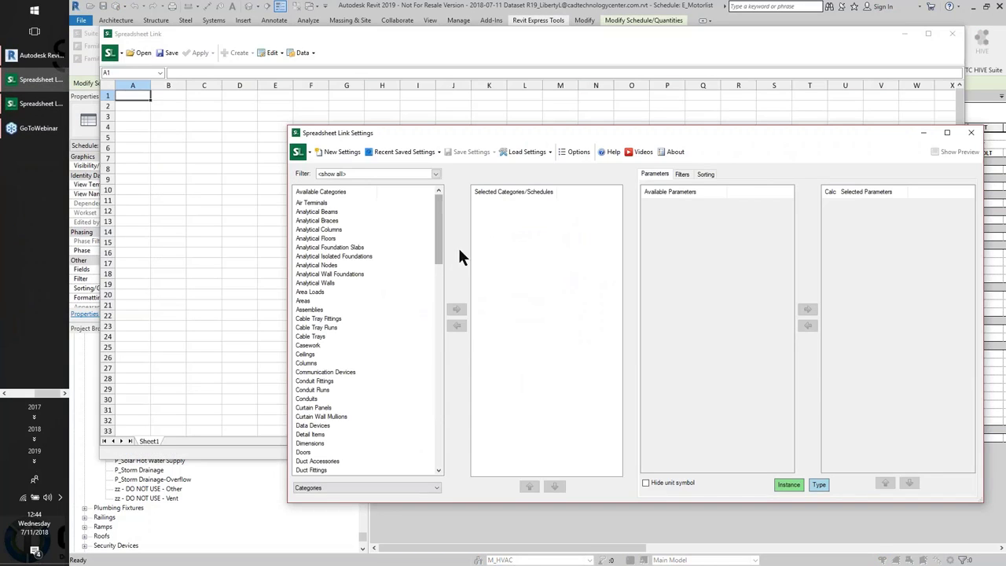
left_click(224, 37)
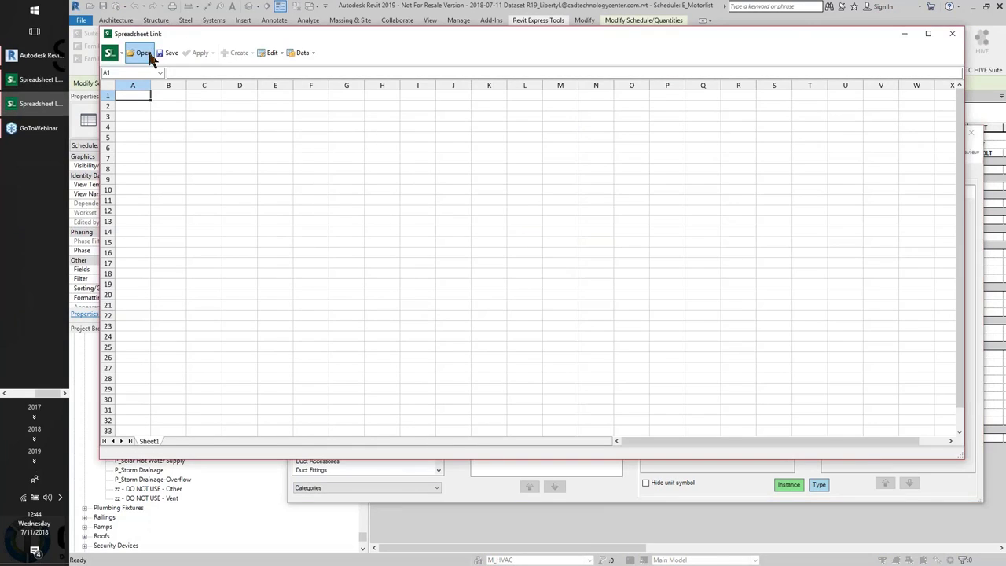
left_click(143, 53)
left_click(597, 249)
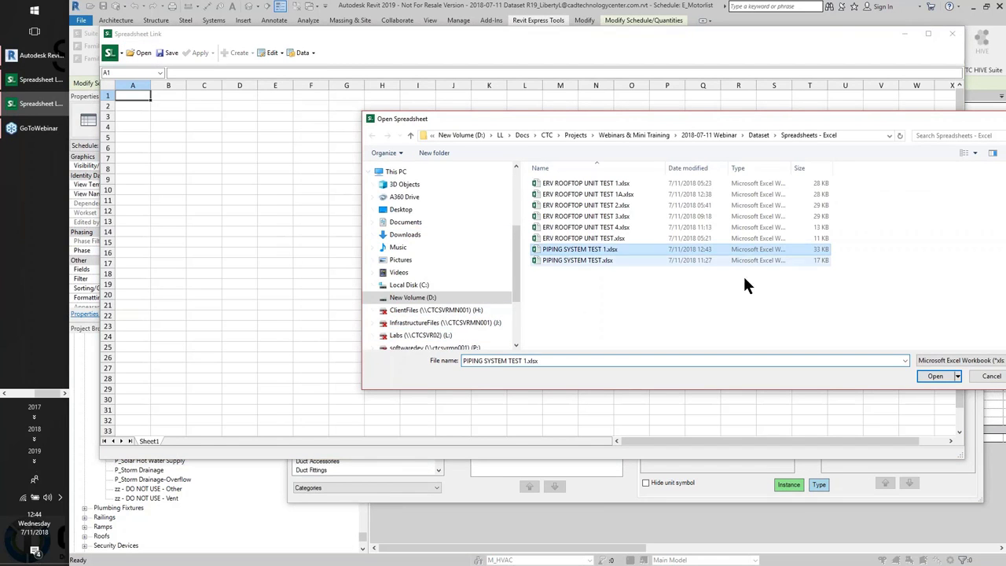
left_click(934, 377)
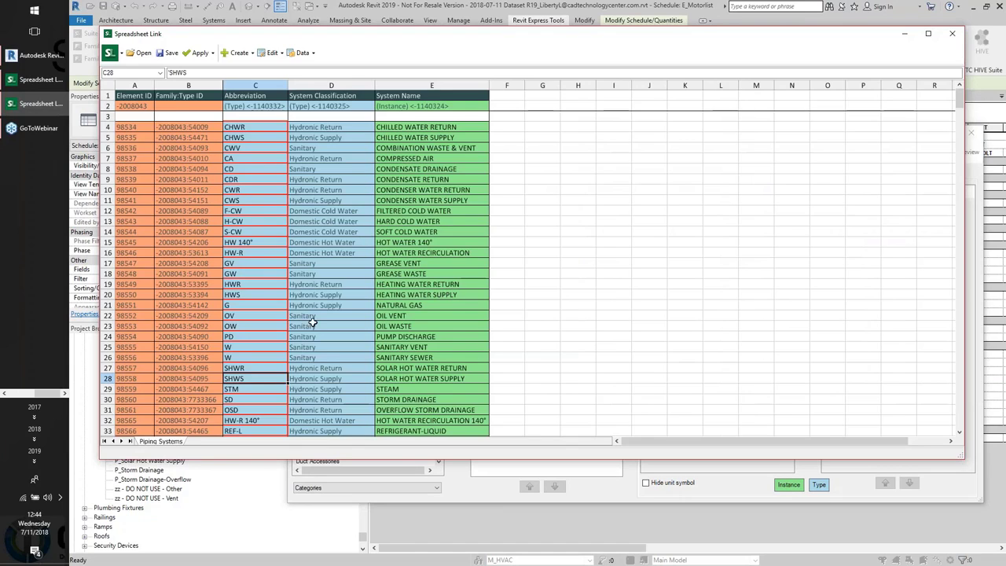
Step: Apply the active Piping Systems worksheet's values to the Revit project and close Spreadsheet Link with its settings window
left_click(201, 58)
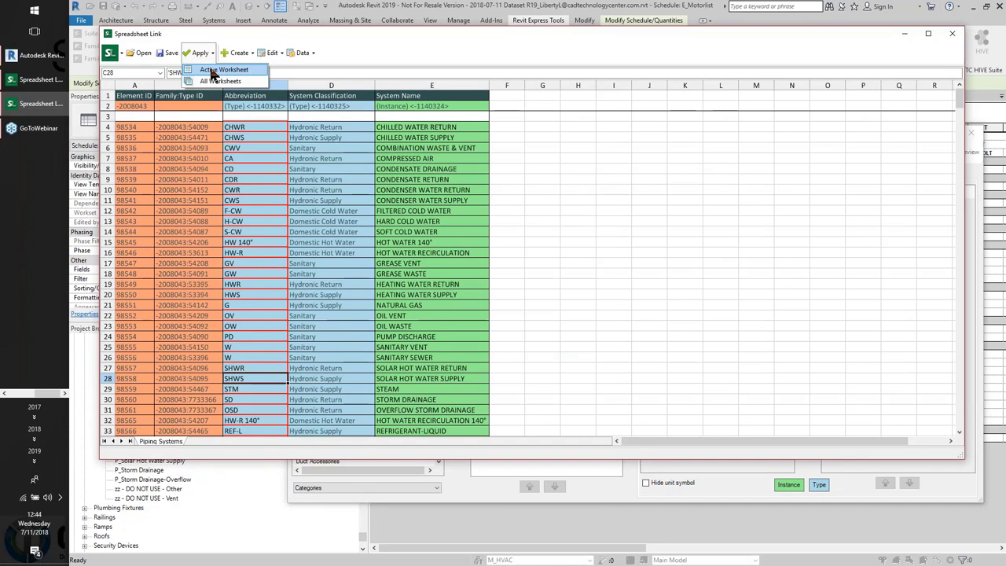
left_click(189, 68)
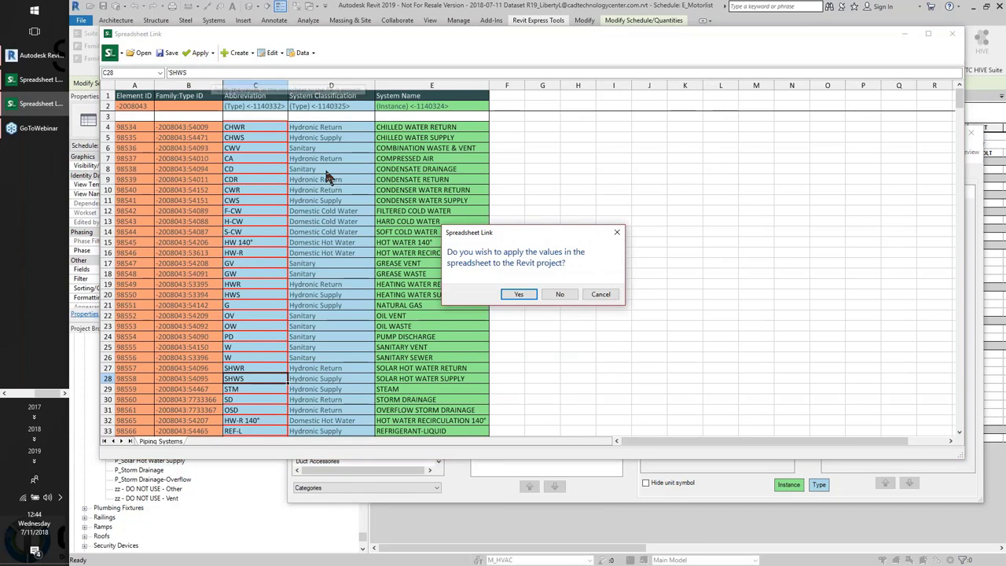
left_click(518, 294)
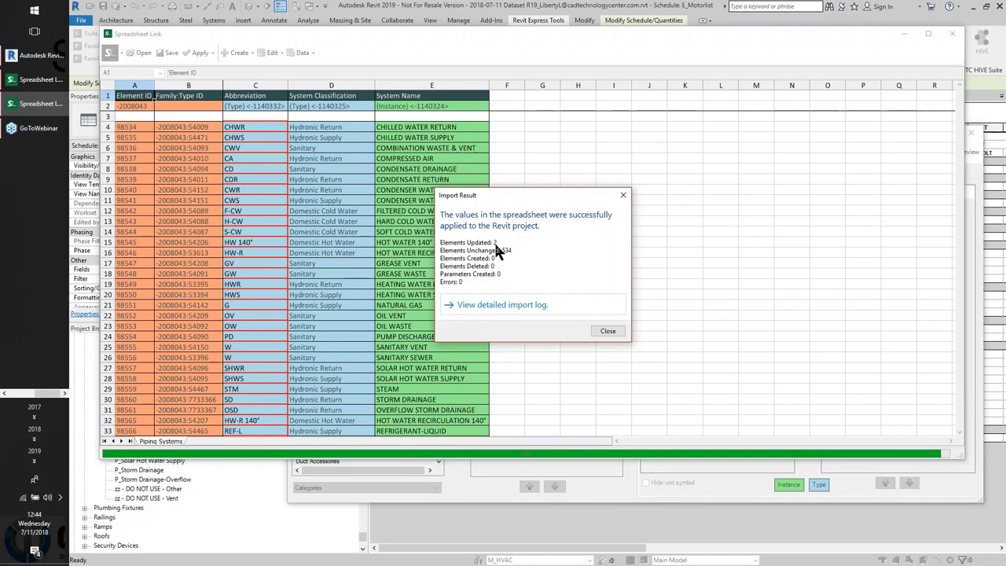
left_click(607, 331)
left_click(951, 33)
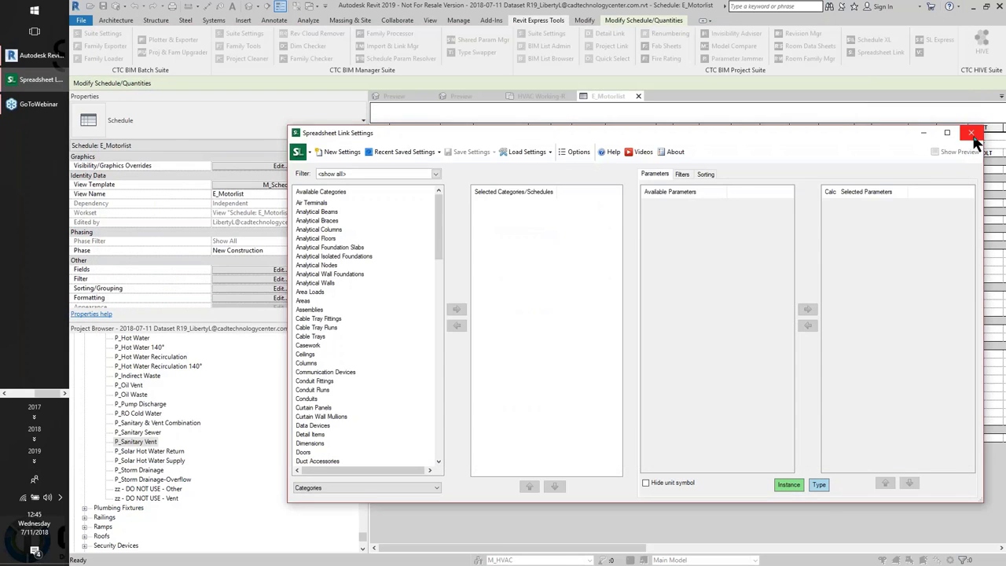
left_click(972, 137)
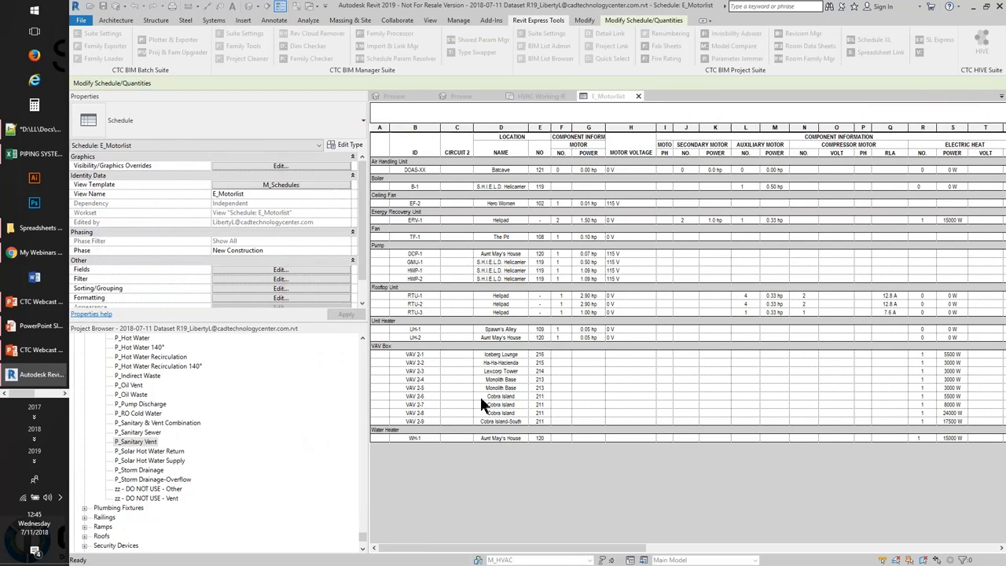
Step: Check the abbreviation in the P_Sanitary Vent type properties and leave them without changes
right_click(142, 444)
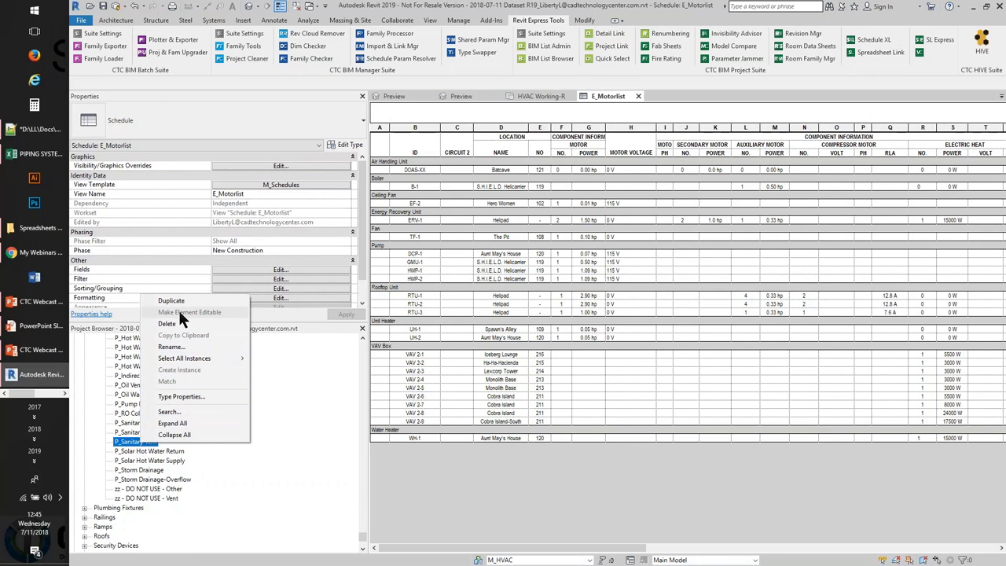
left_click(187, 396)
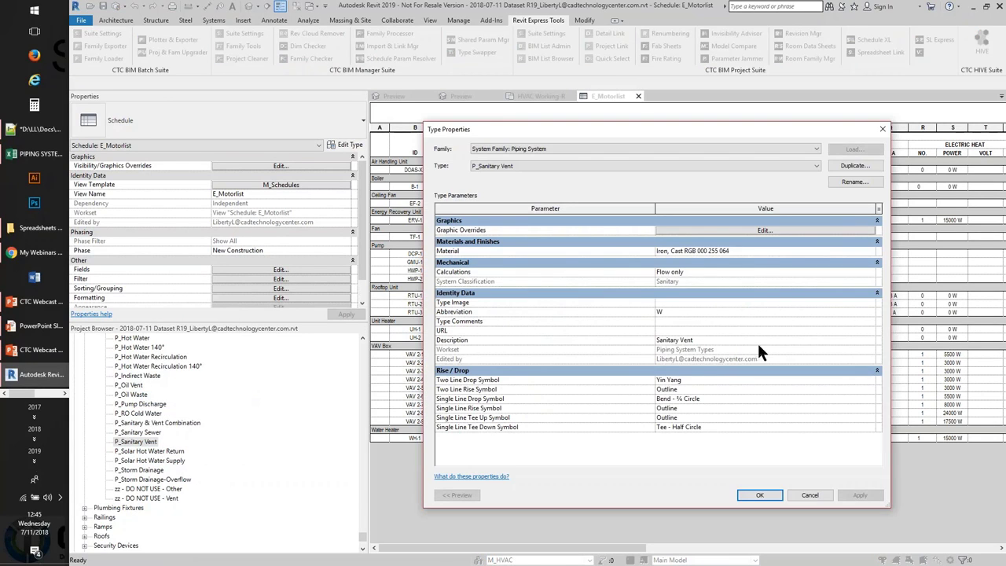
left_click(682, 313)
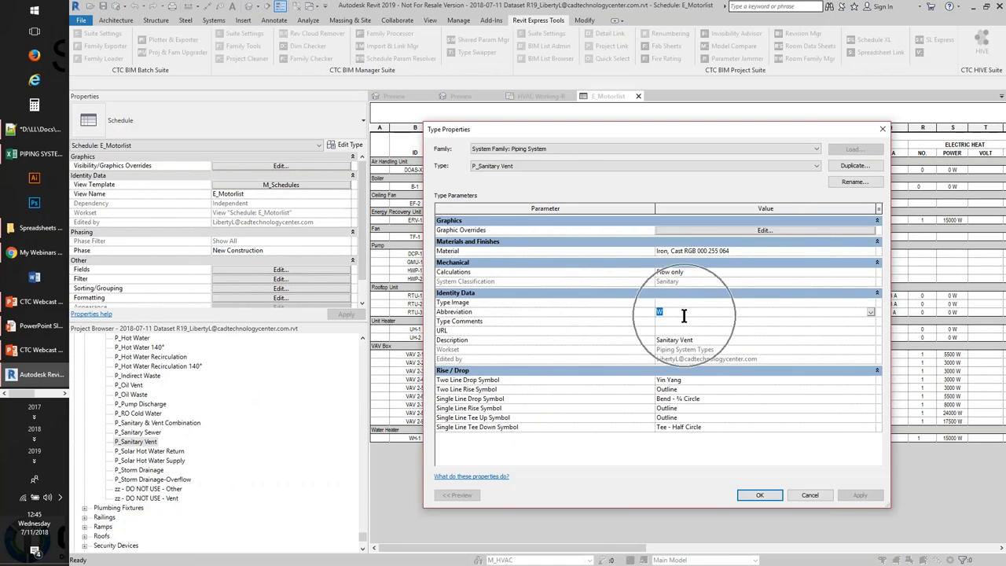
left_click(683, 315)
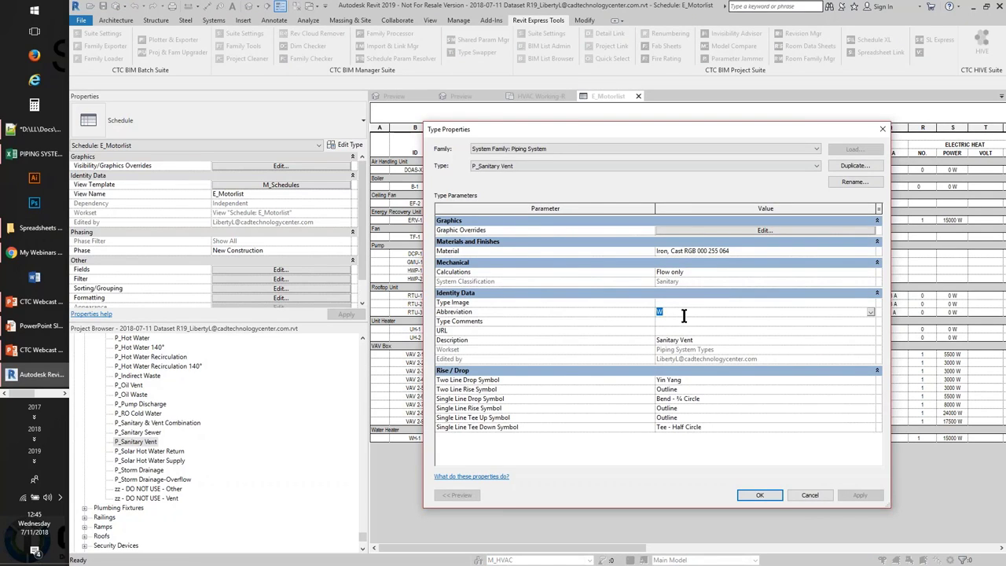
left_click(809, 494)
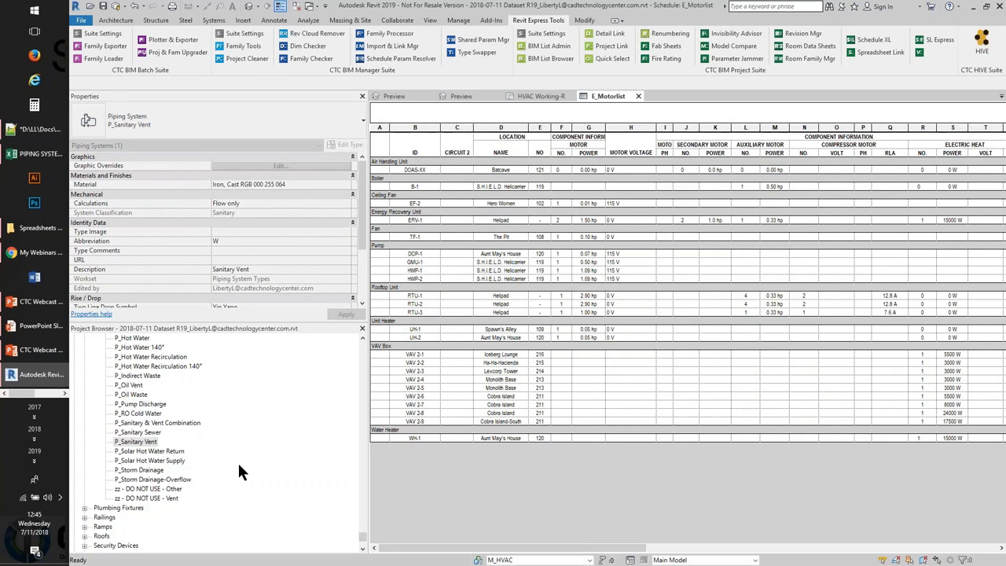
key("super+Tab")
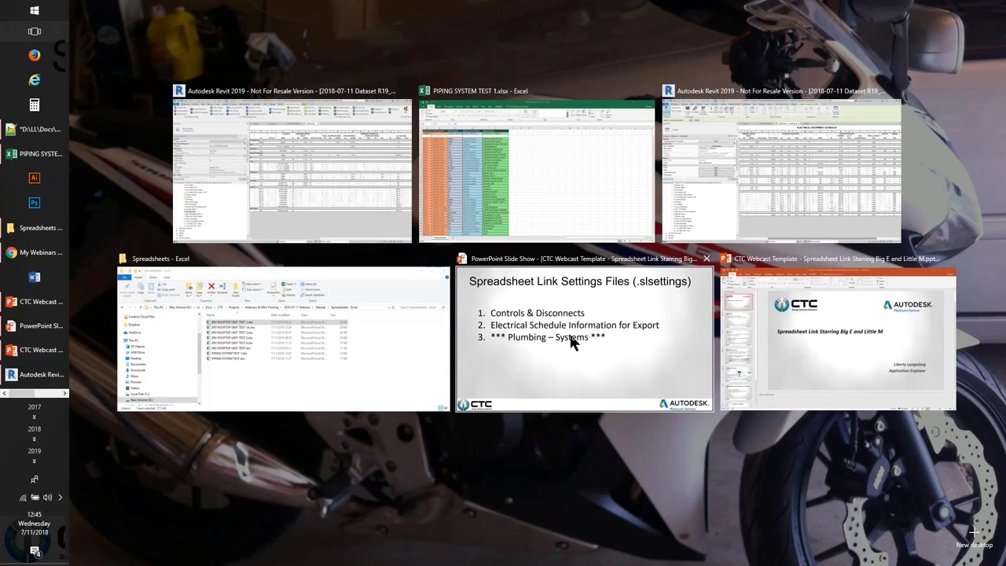
left_click(571, 340)
key("Right")
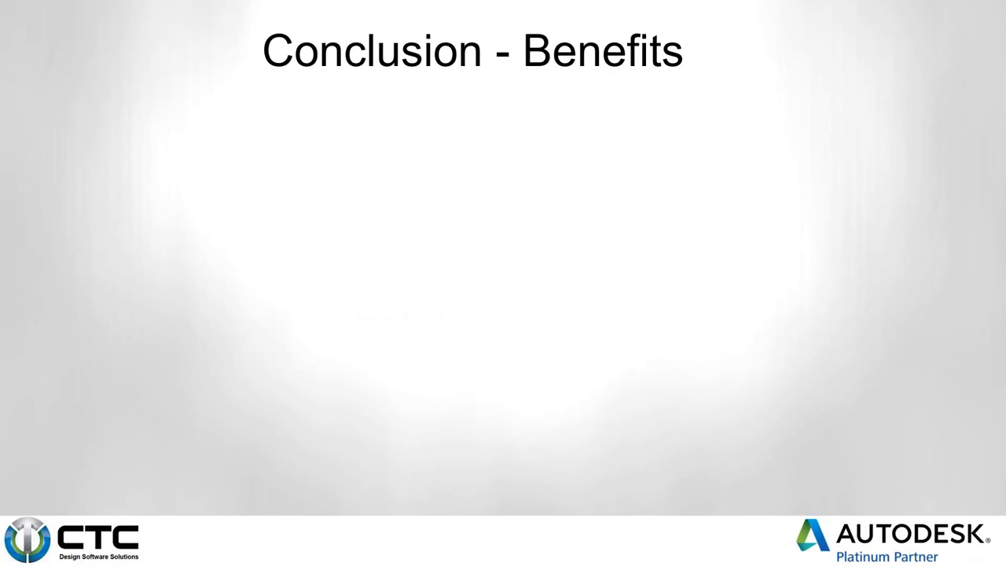
key("Right")
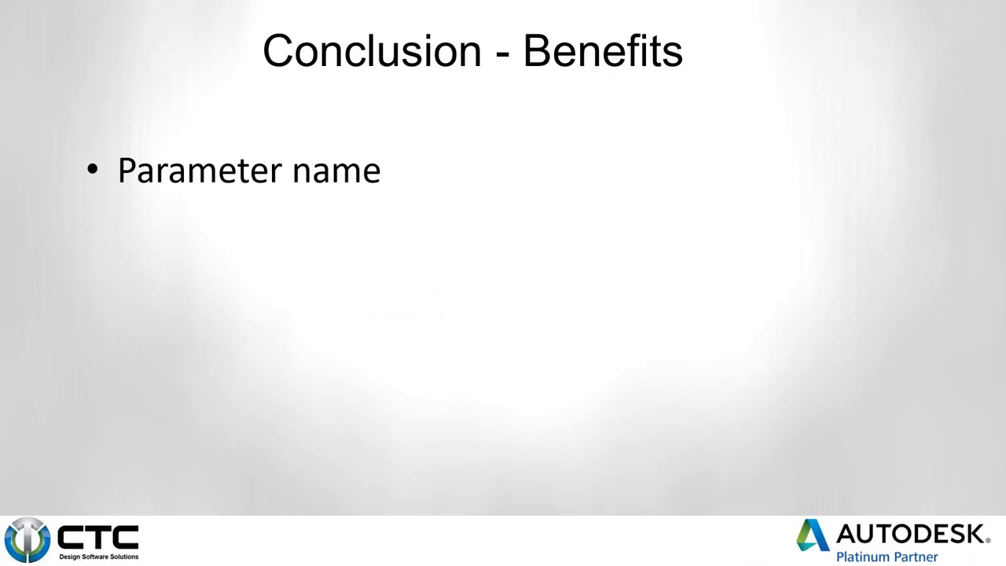